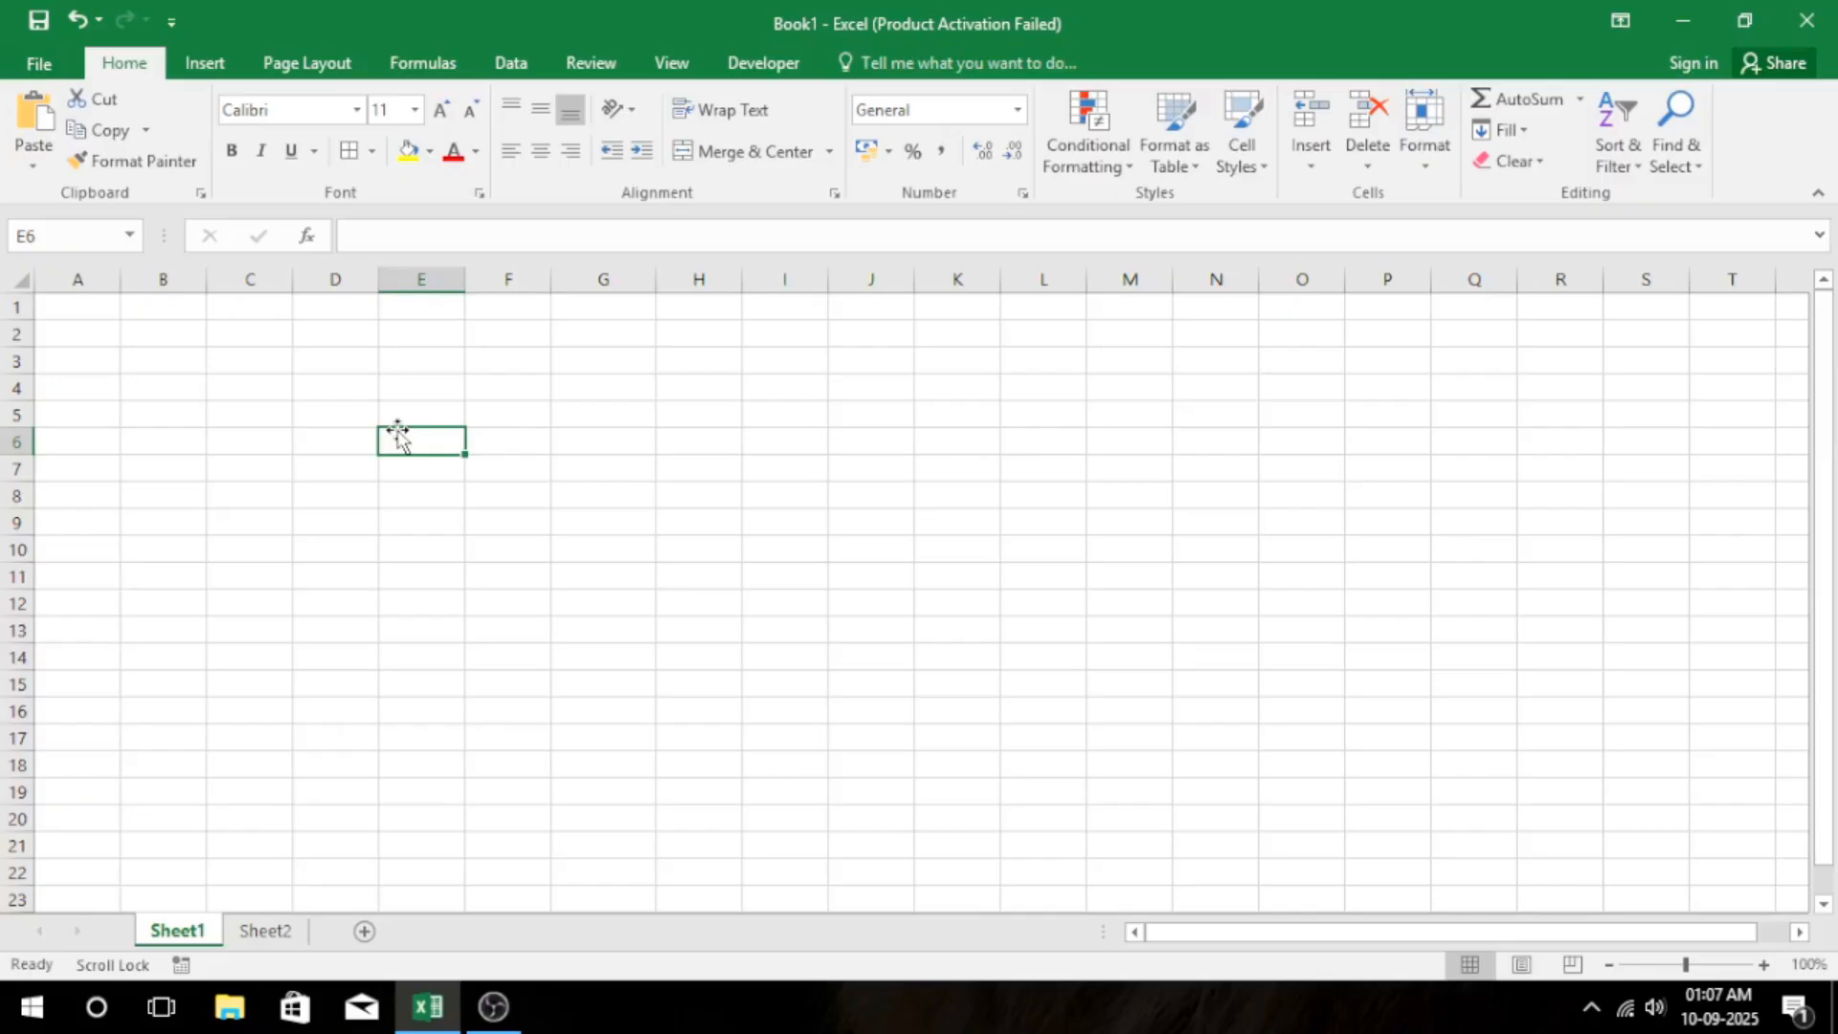
Enter 10 in cell G4 and 0 in cell G5.
click(617, 378)
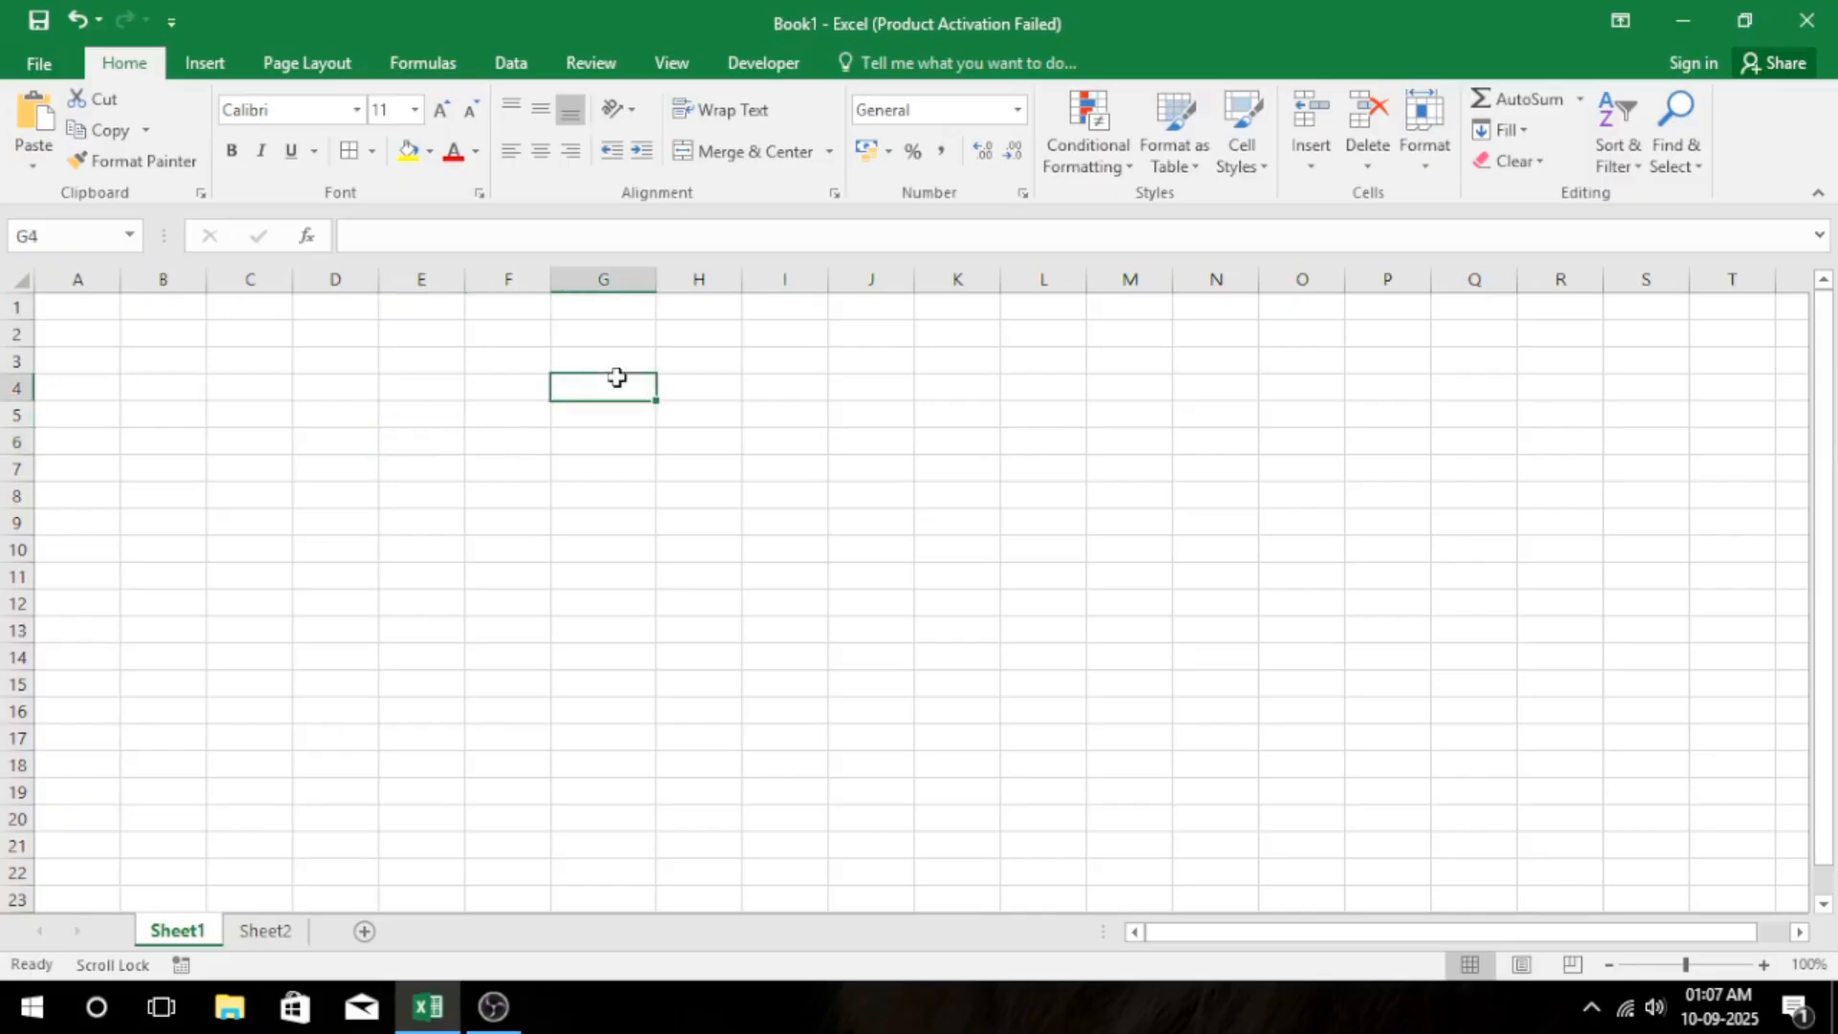
text(10)
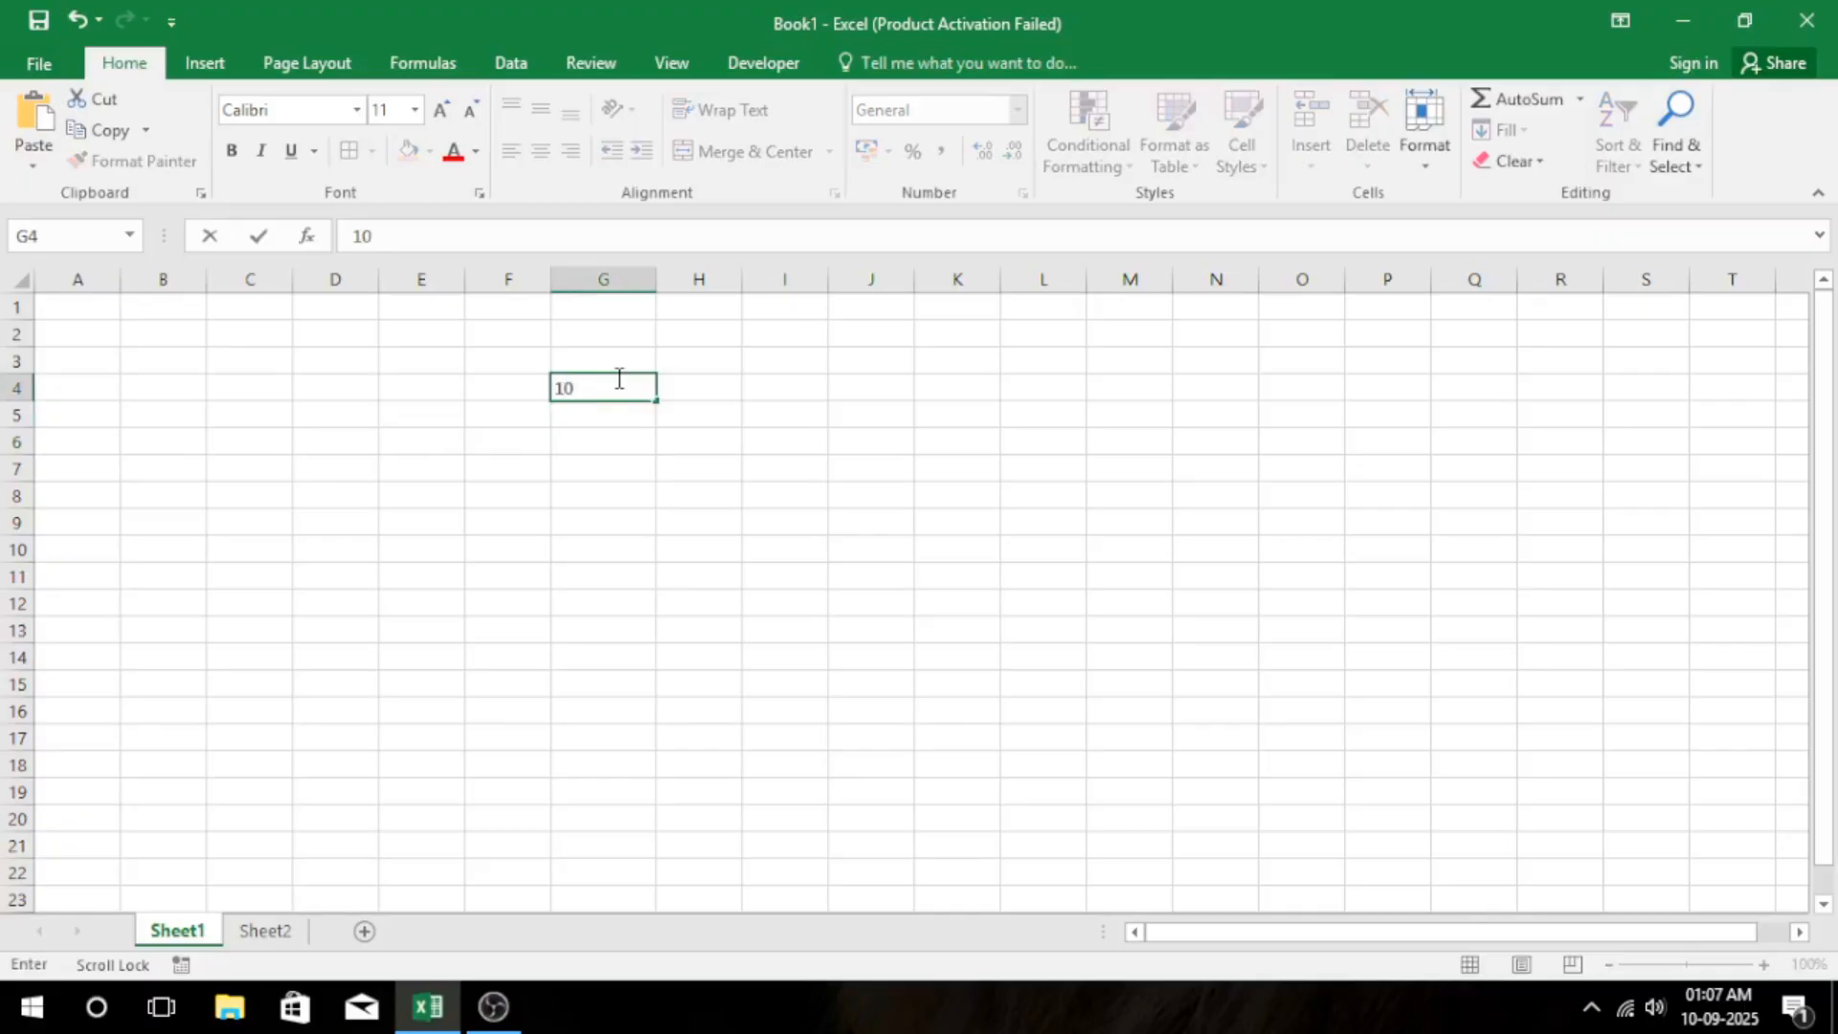
key(Return)
text(0)
key(Return)
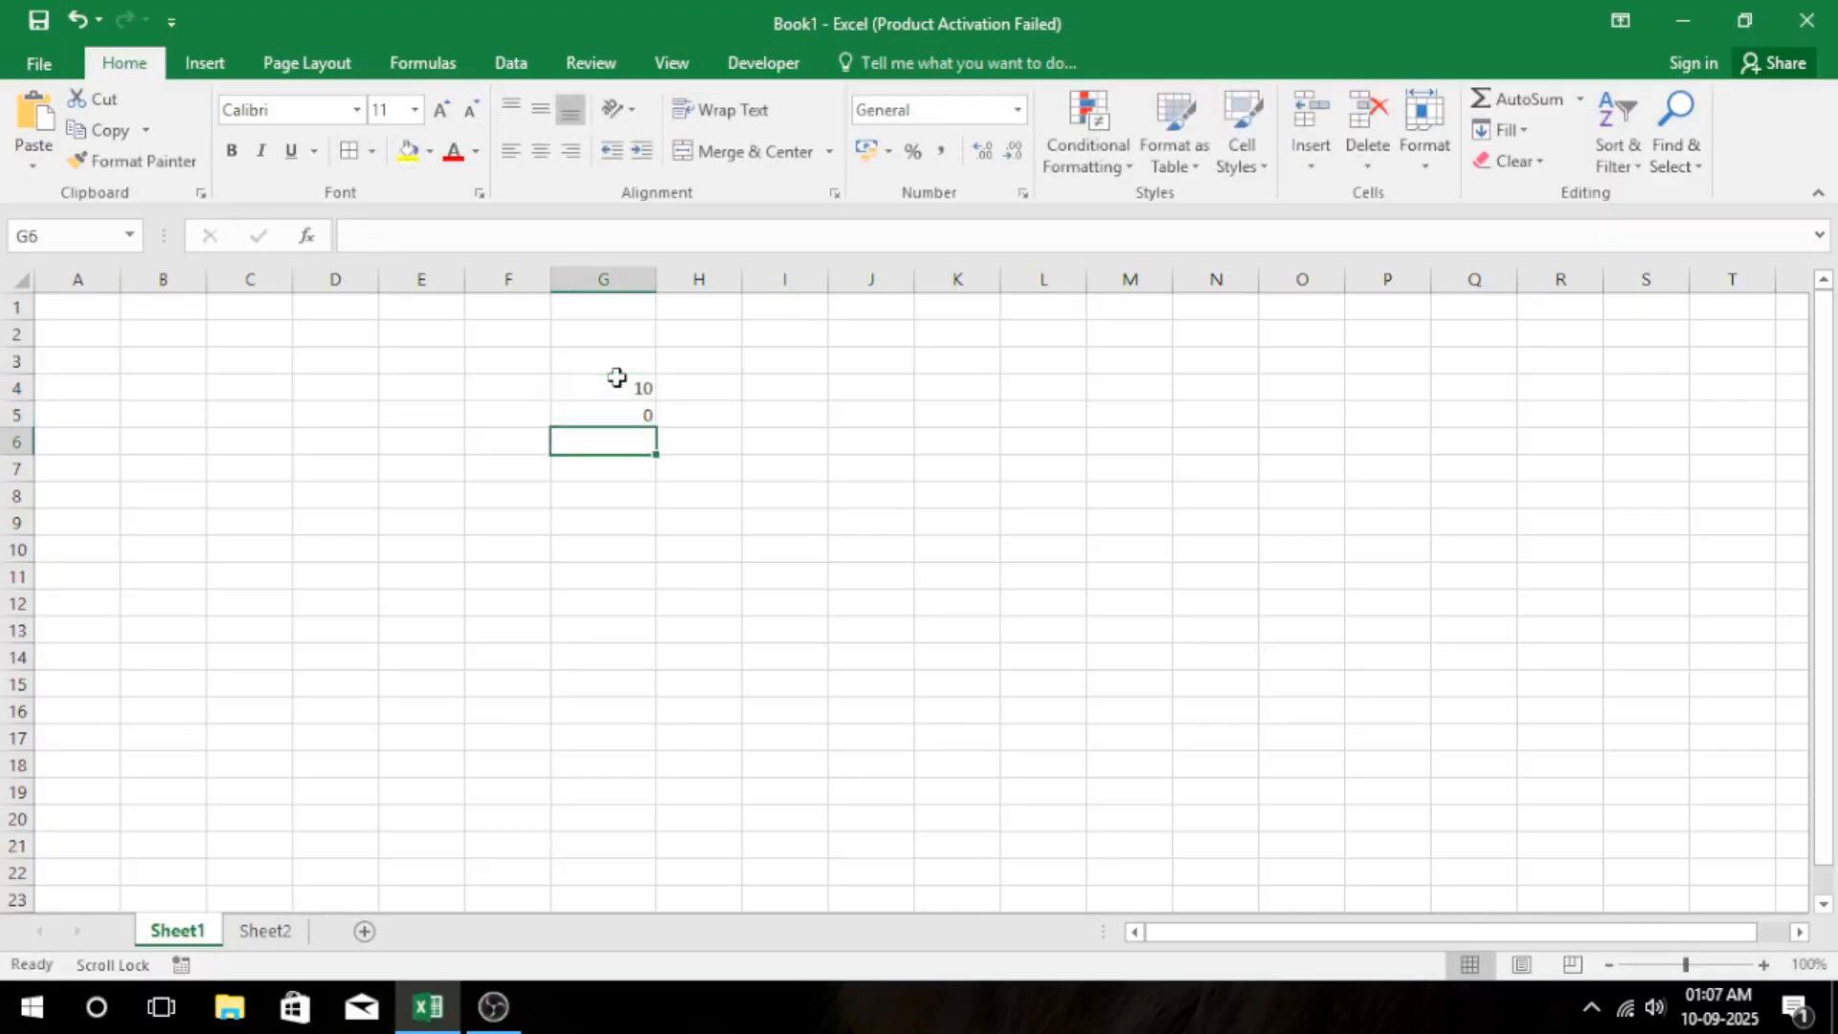
Enter the formula =G4/G5 in cell G8 to divide the first number by the second.
click(616, 487)
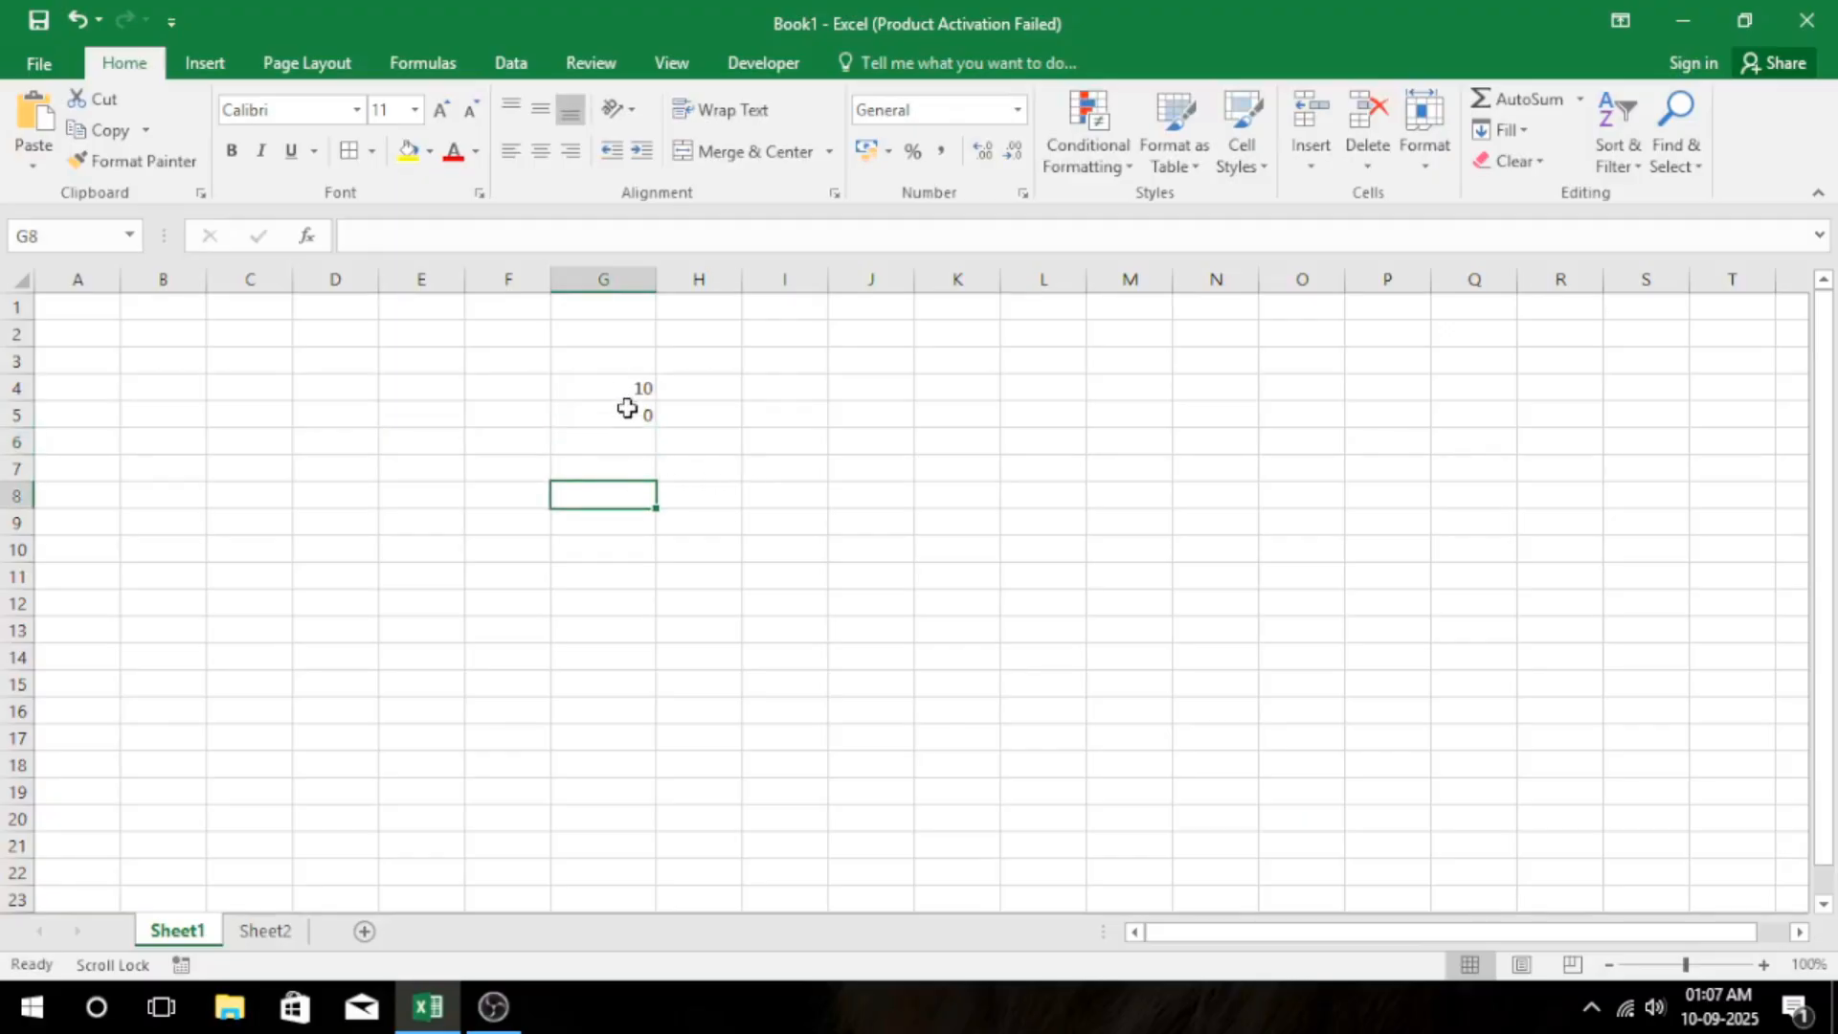
text(=)
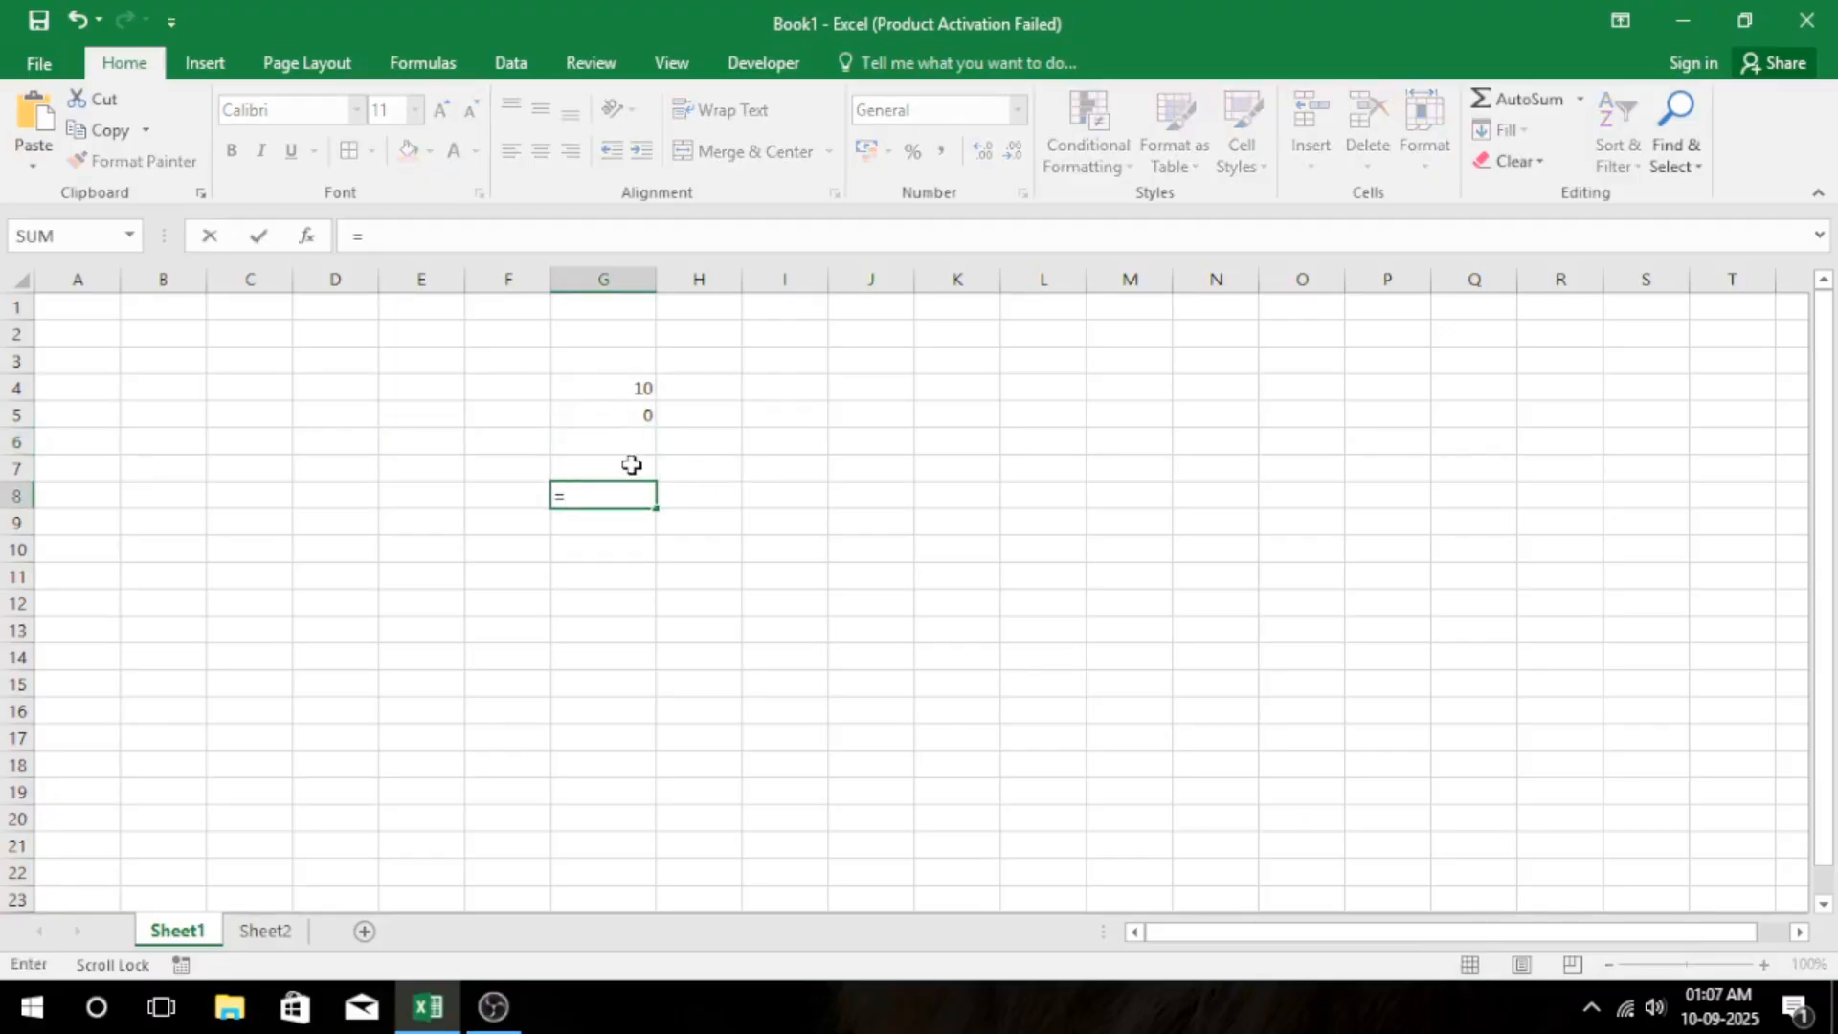
click(629, 382)
text(/)
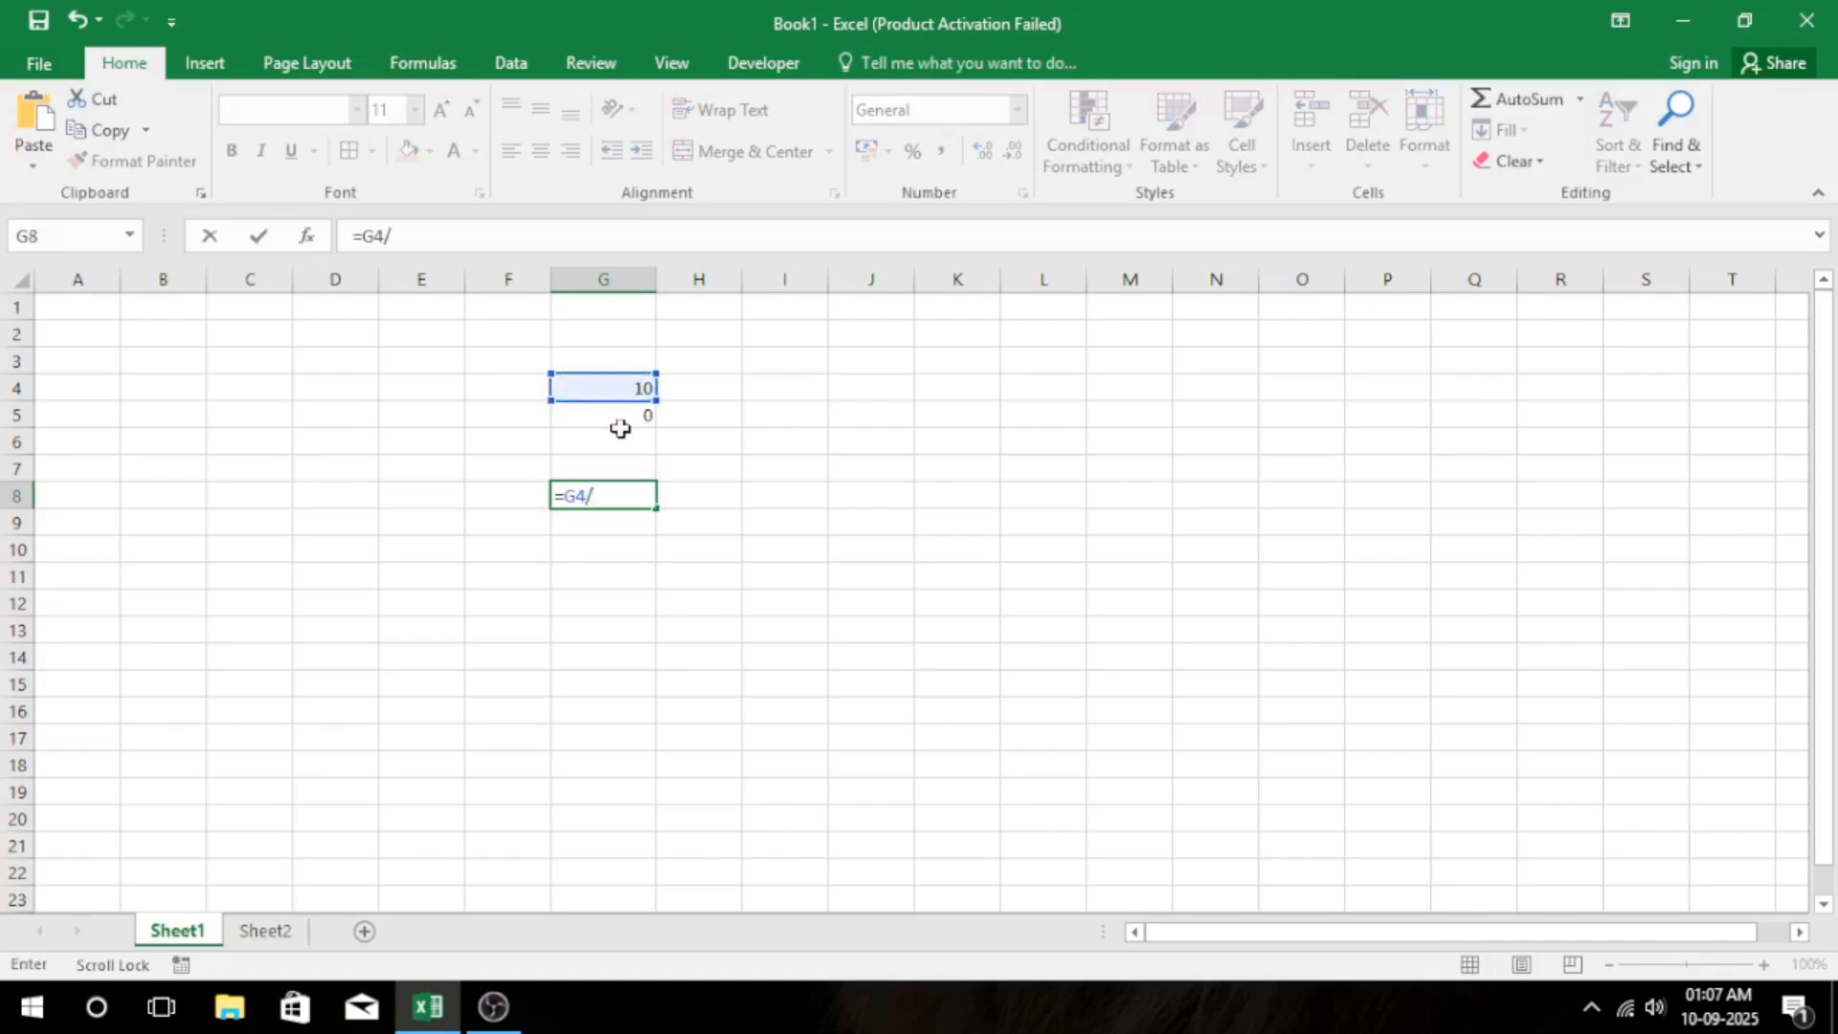
click(620, 422)
key(Return)
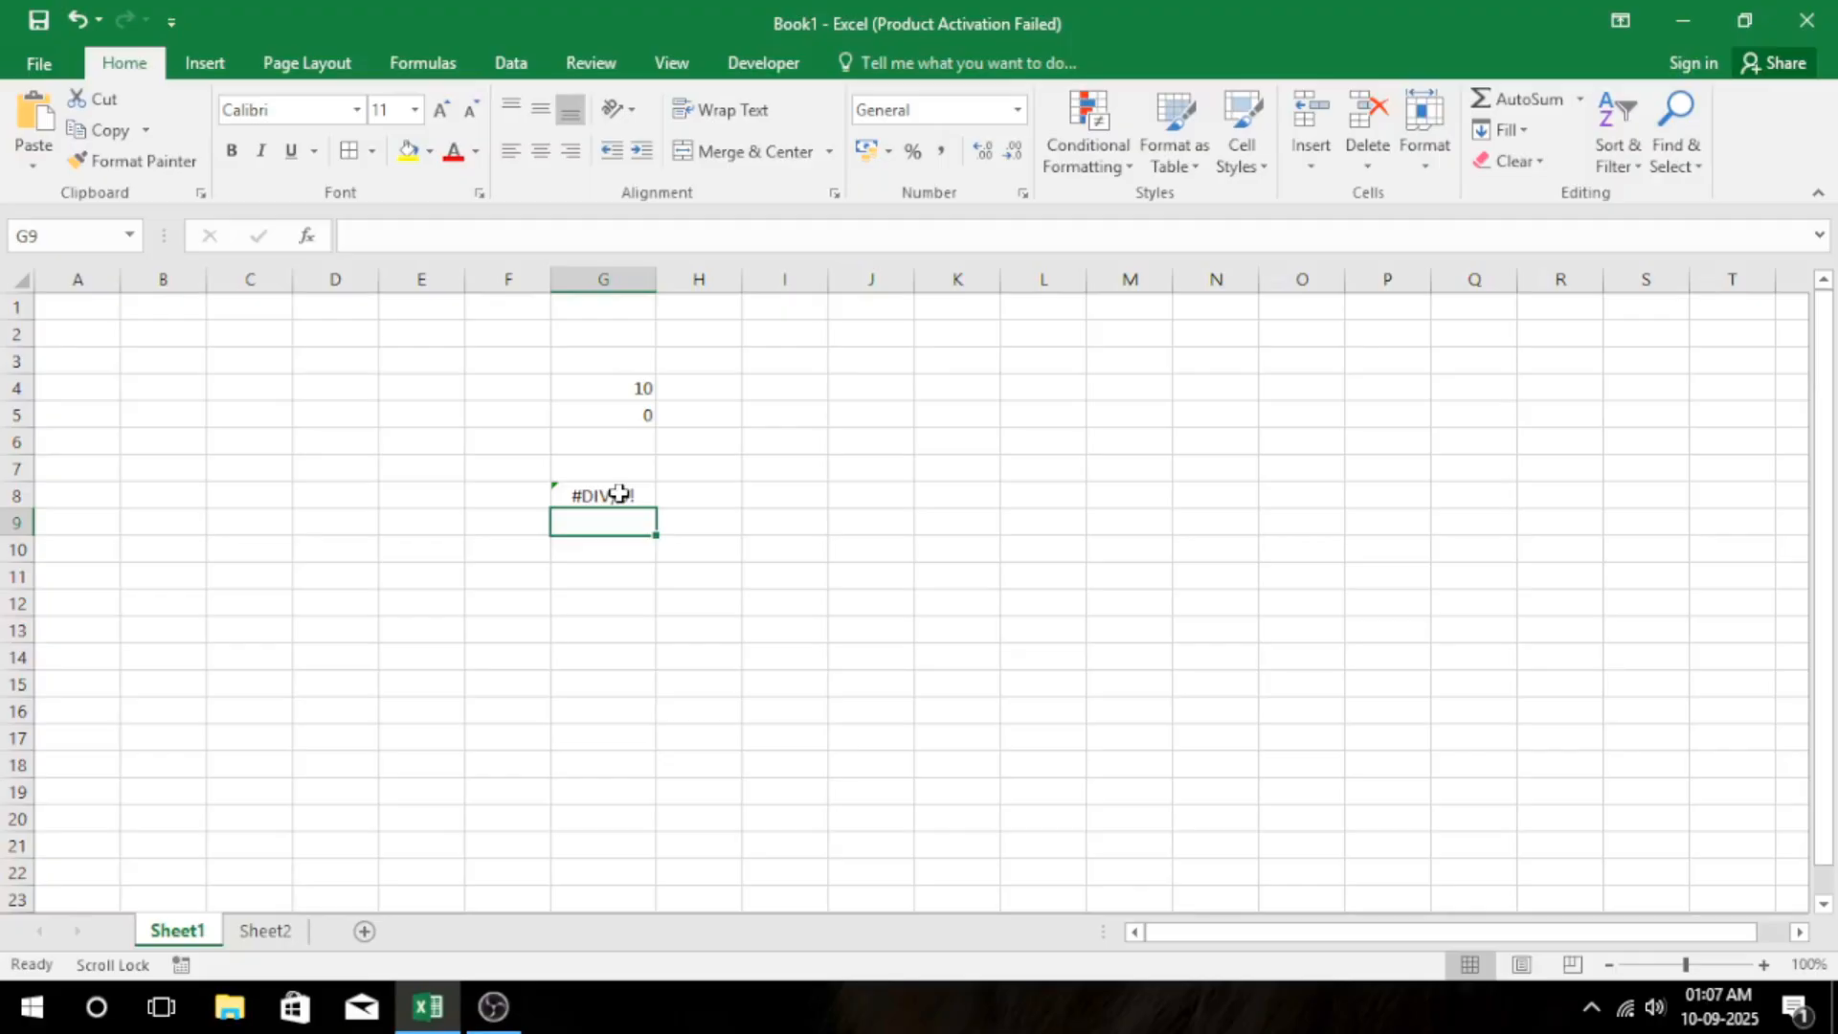
Begin an IFERROR formula in cell G10 with G4/G5 as the value to check.
key(Down)
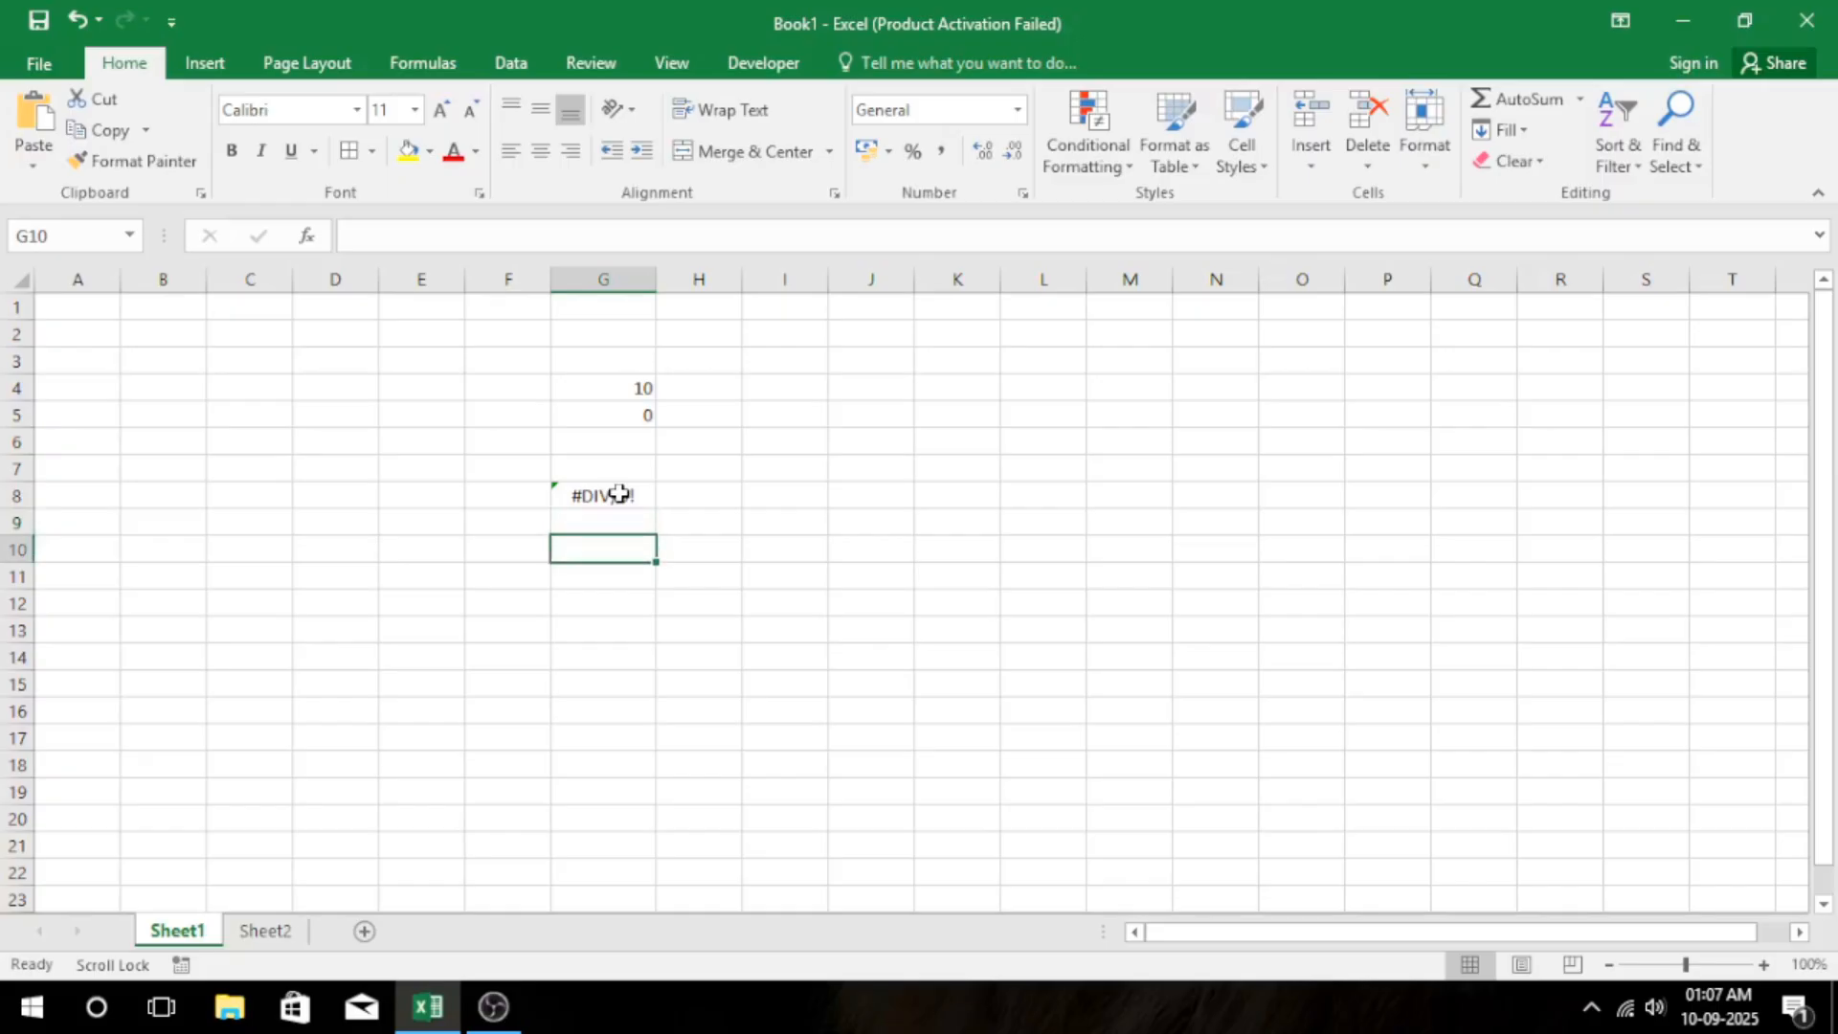
text(=IFERRPR)
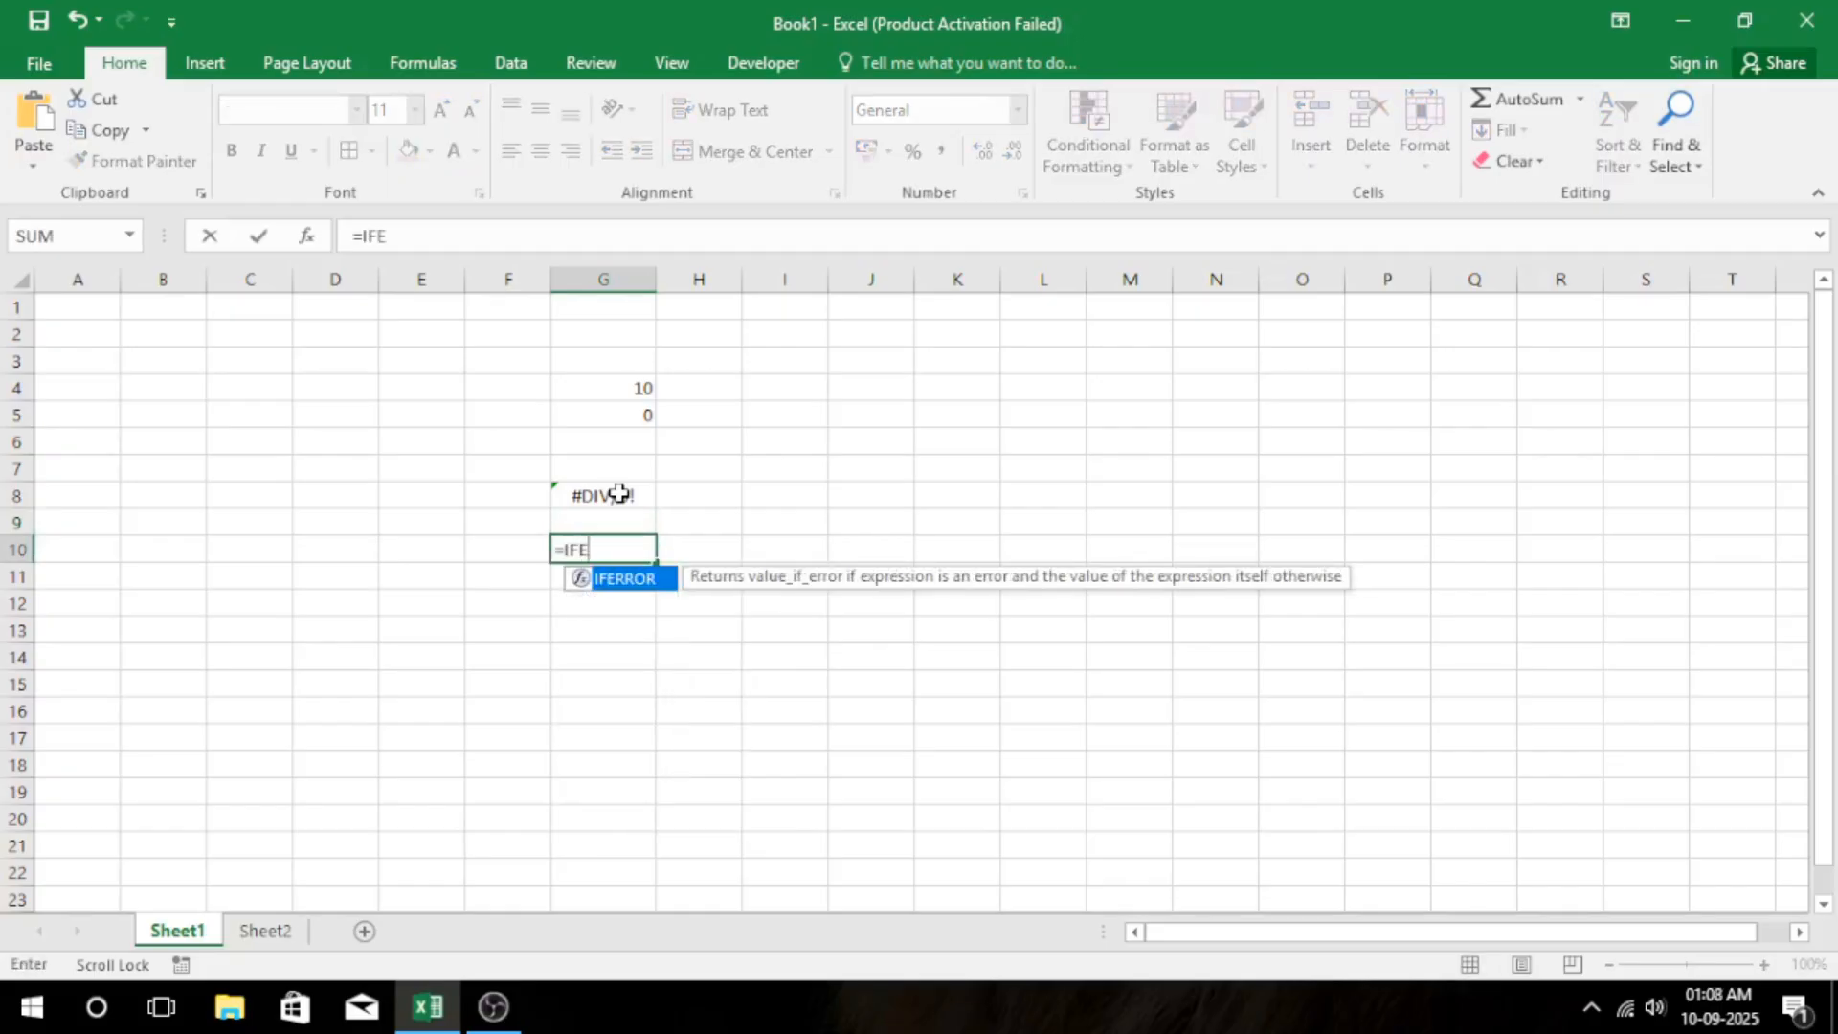
key(BackSpace)
key(BackSpace)
text(OR()
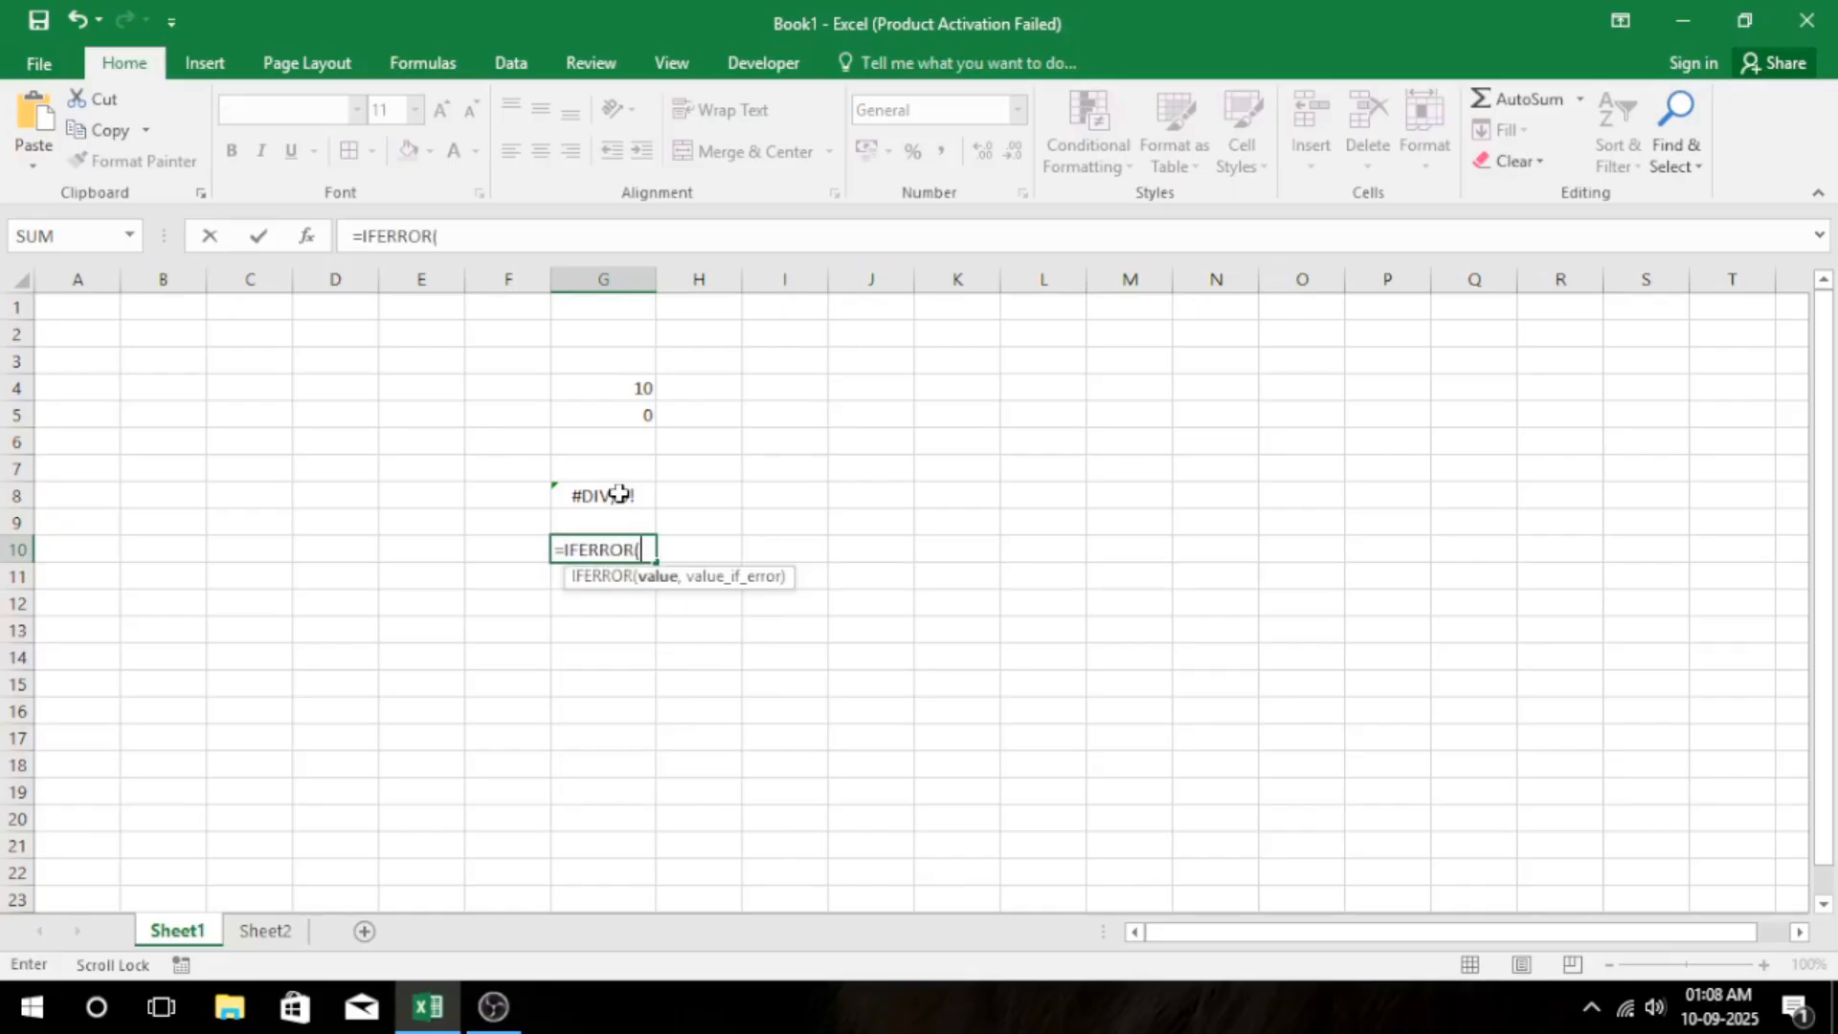
click(622, 387)
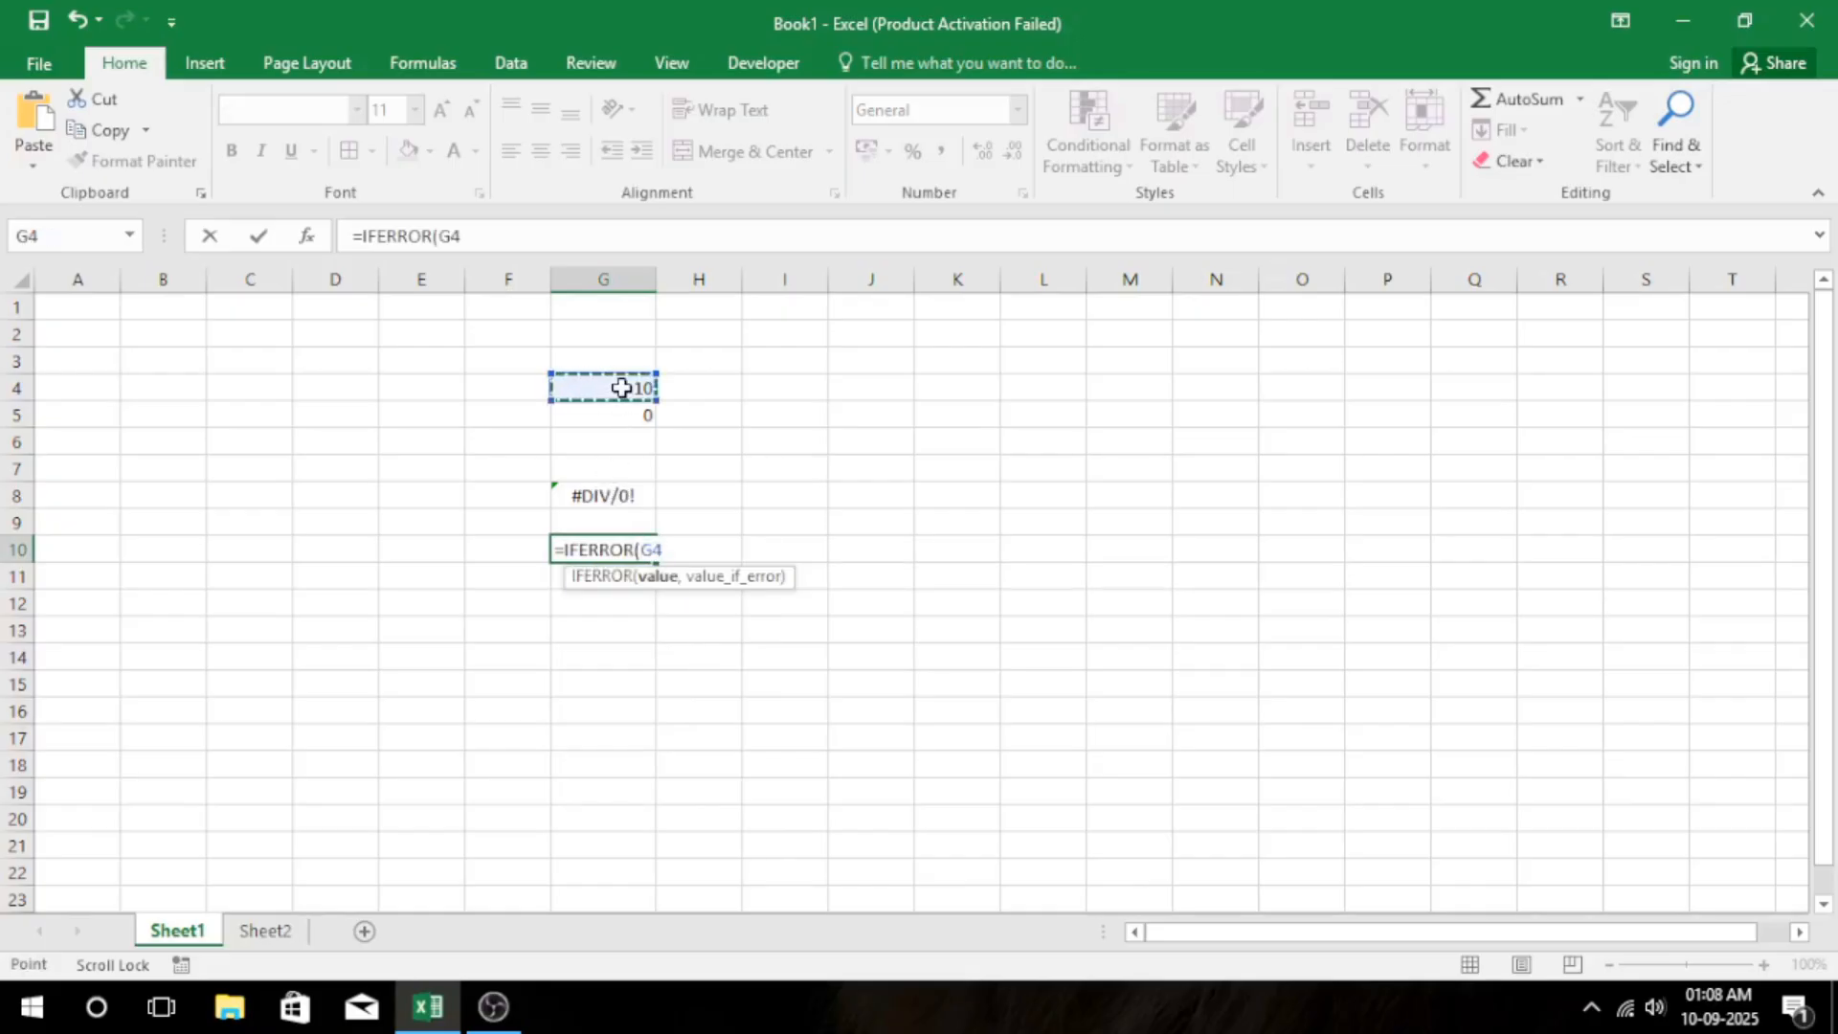
text(/)
click(615, 417)
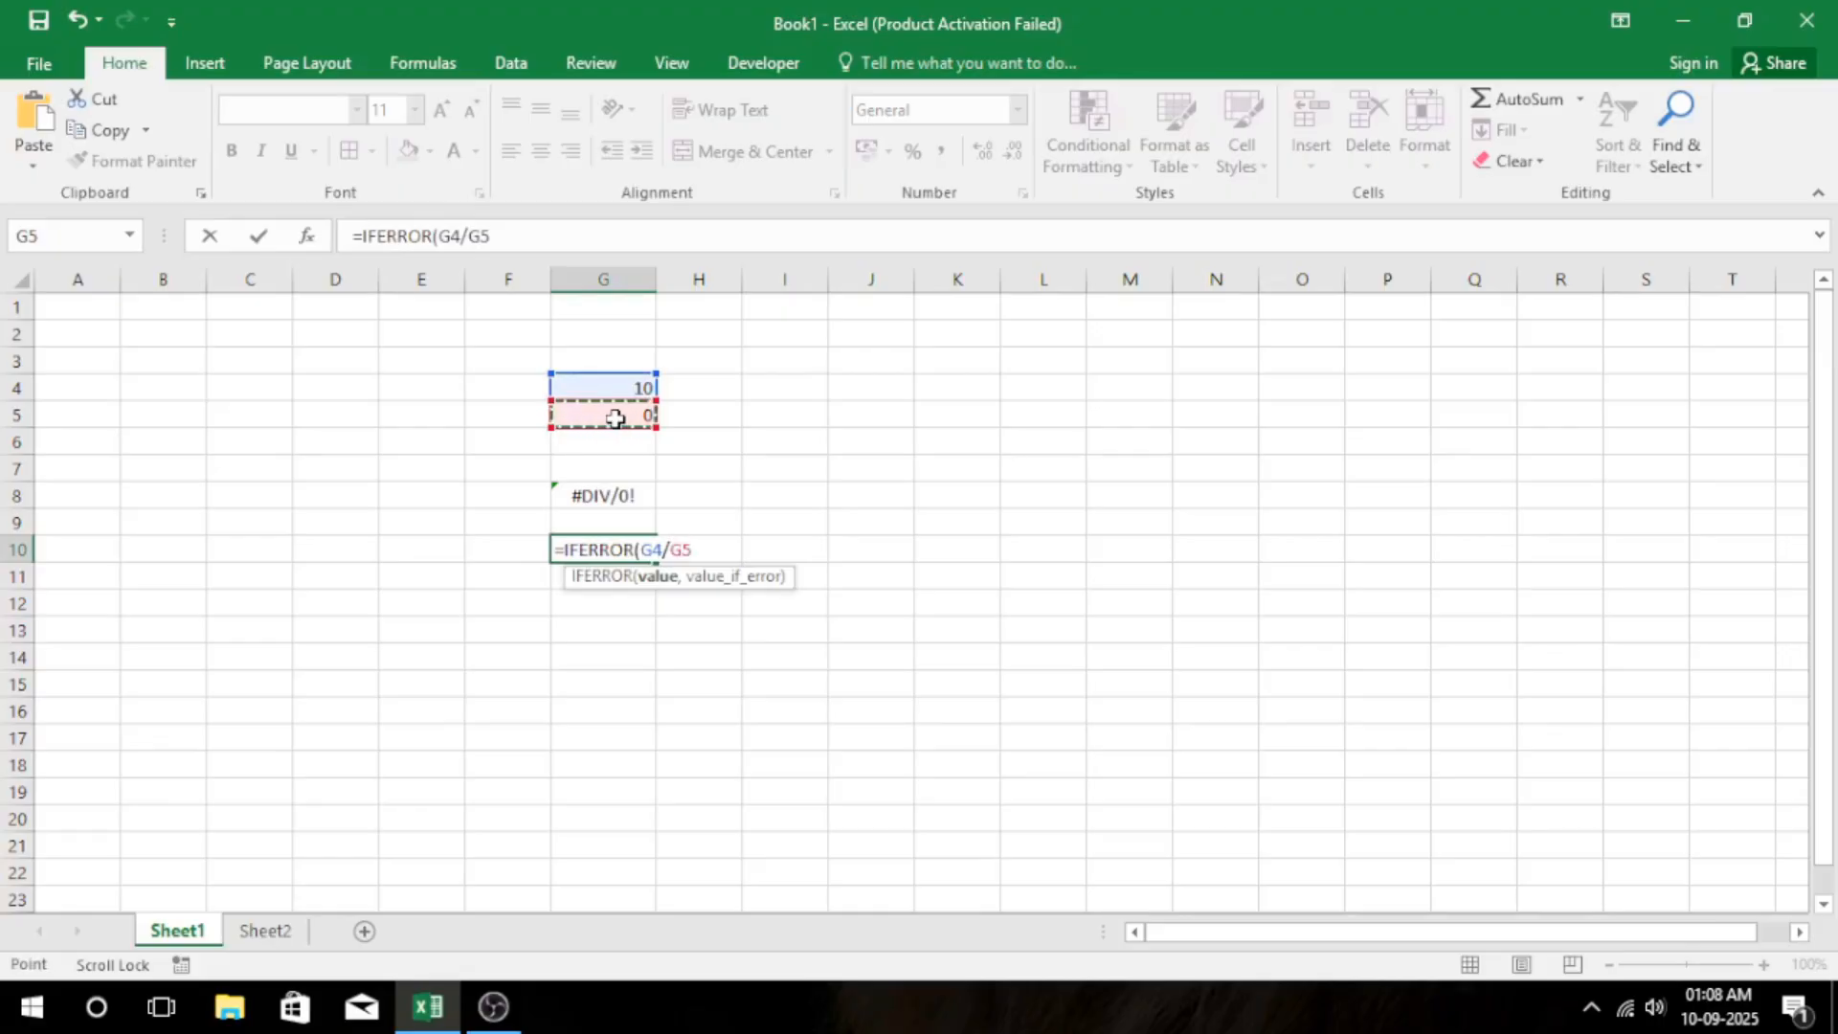
text(,)
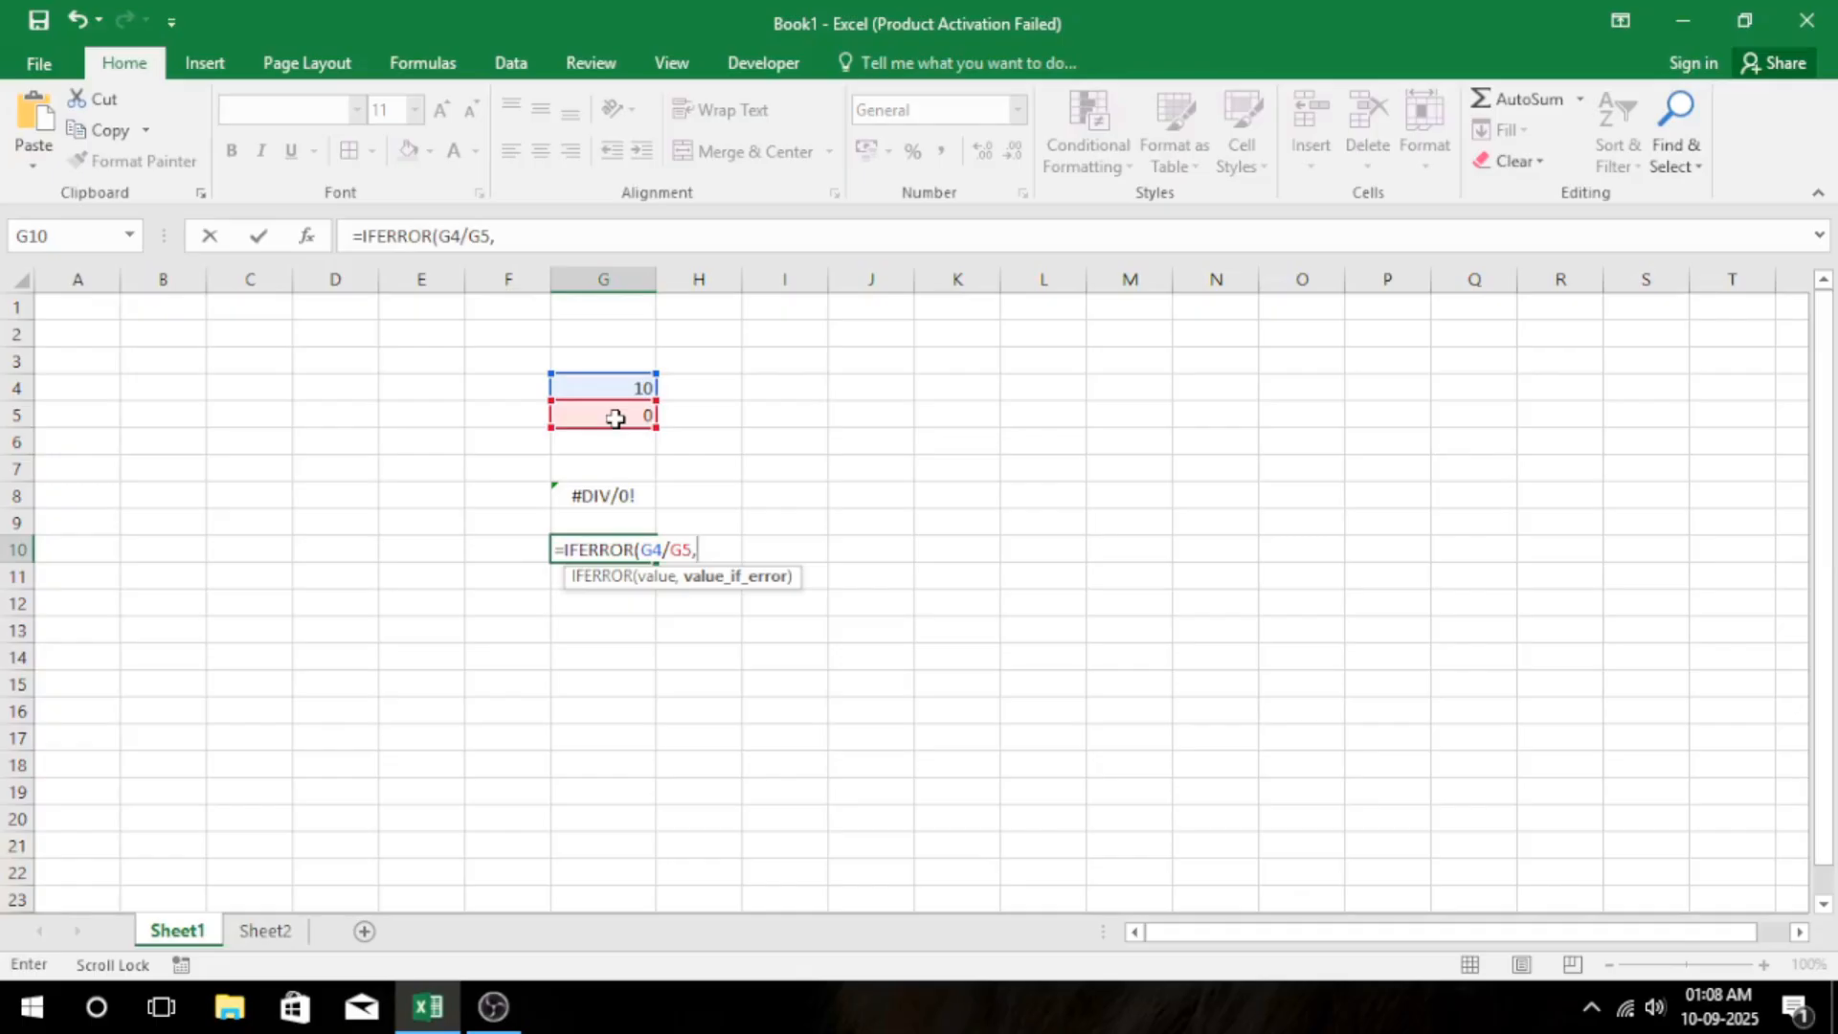
Complete the IFERROR formula in G10 with "ERROR FOUND" as the value returned on error.
text("R)
key(BackSpace)
text(ERROR FOUND)
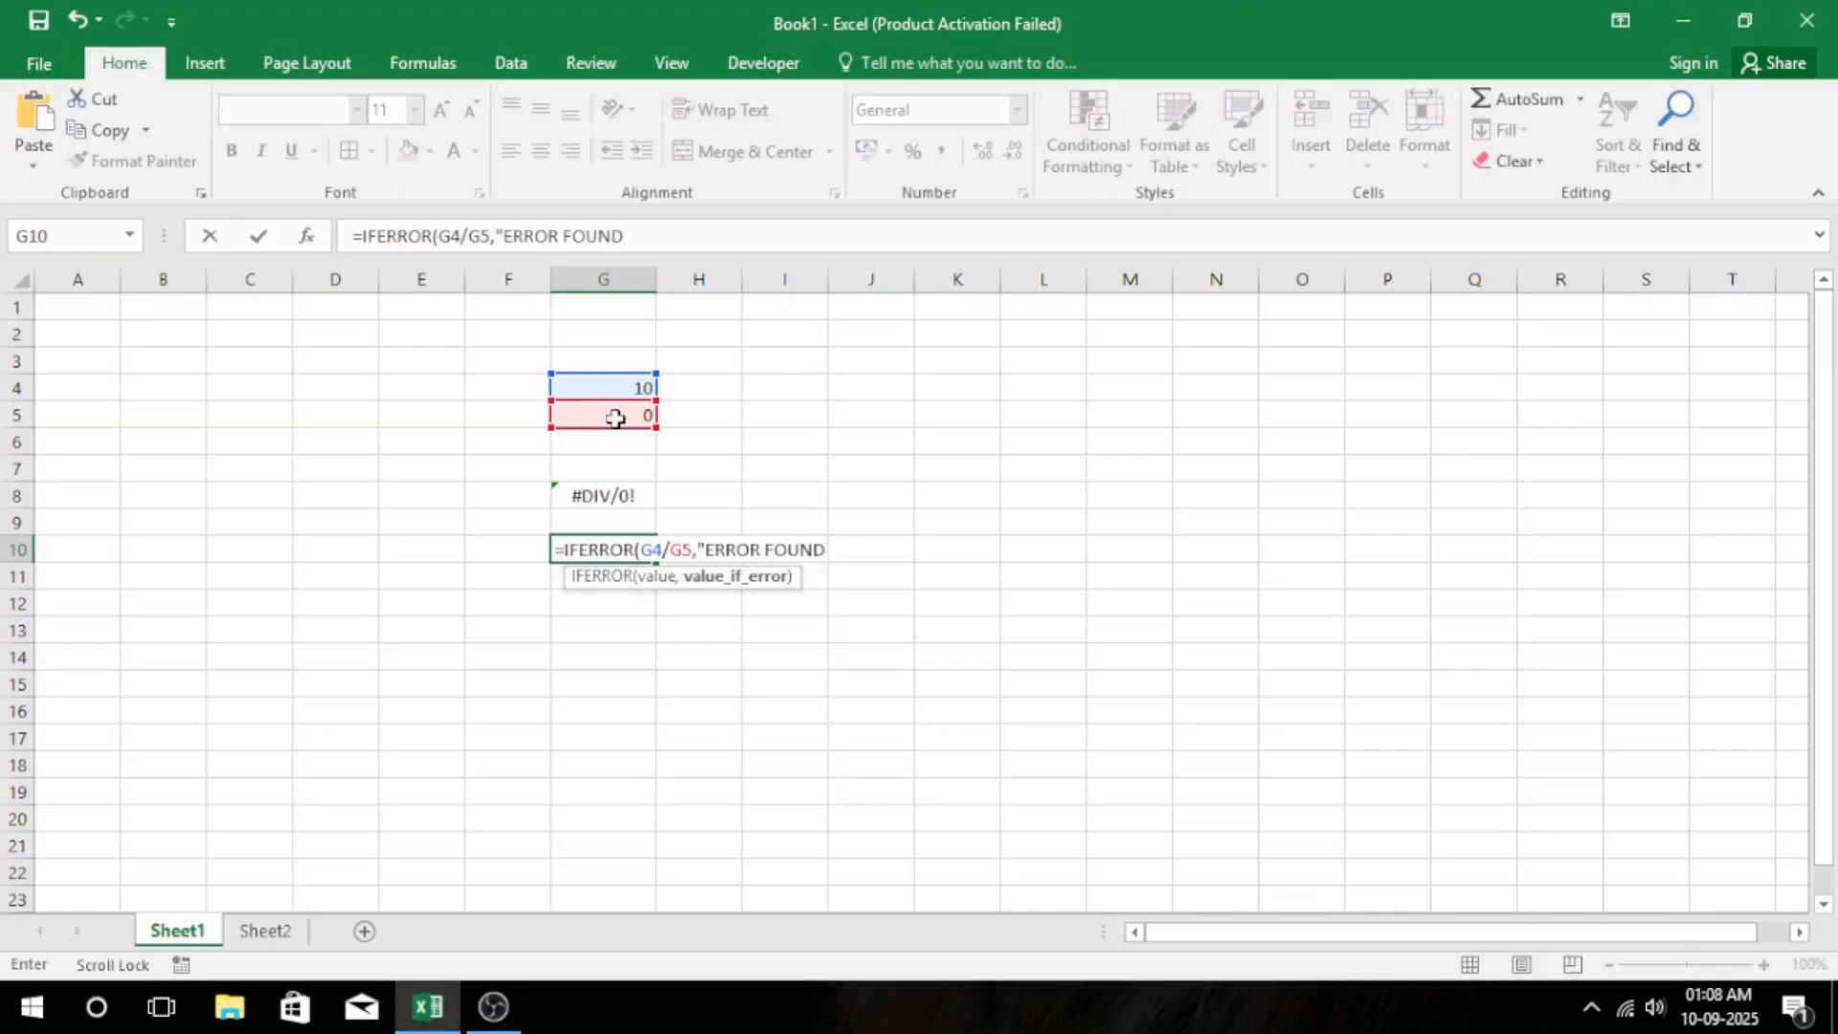
text("))
key(Return)
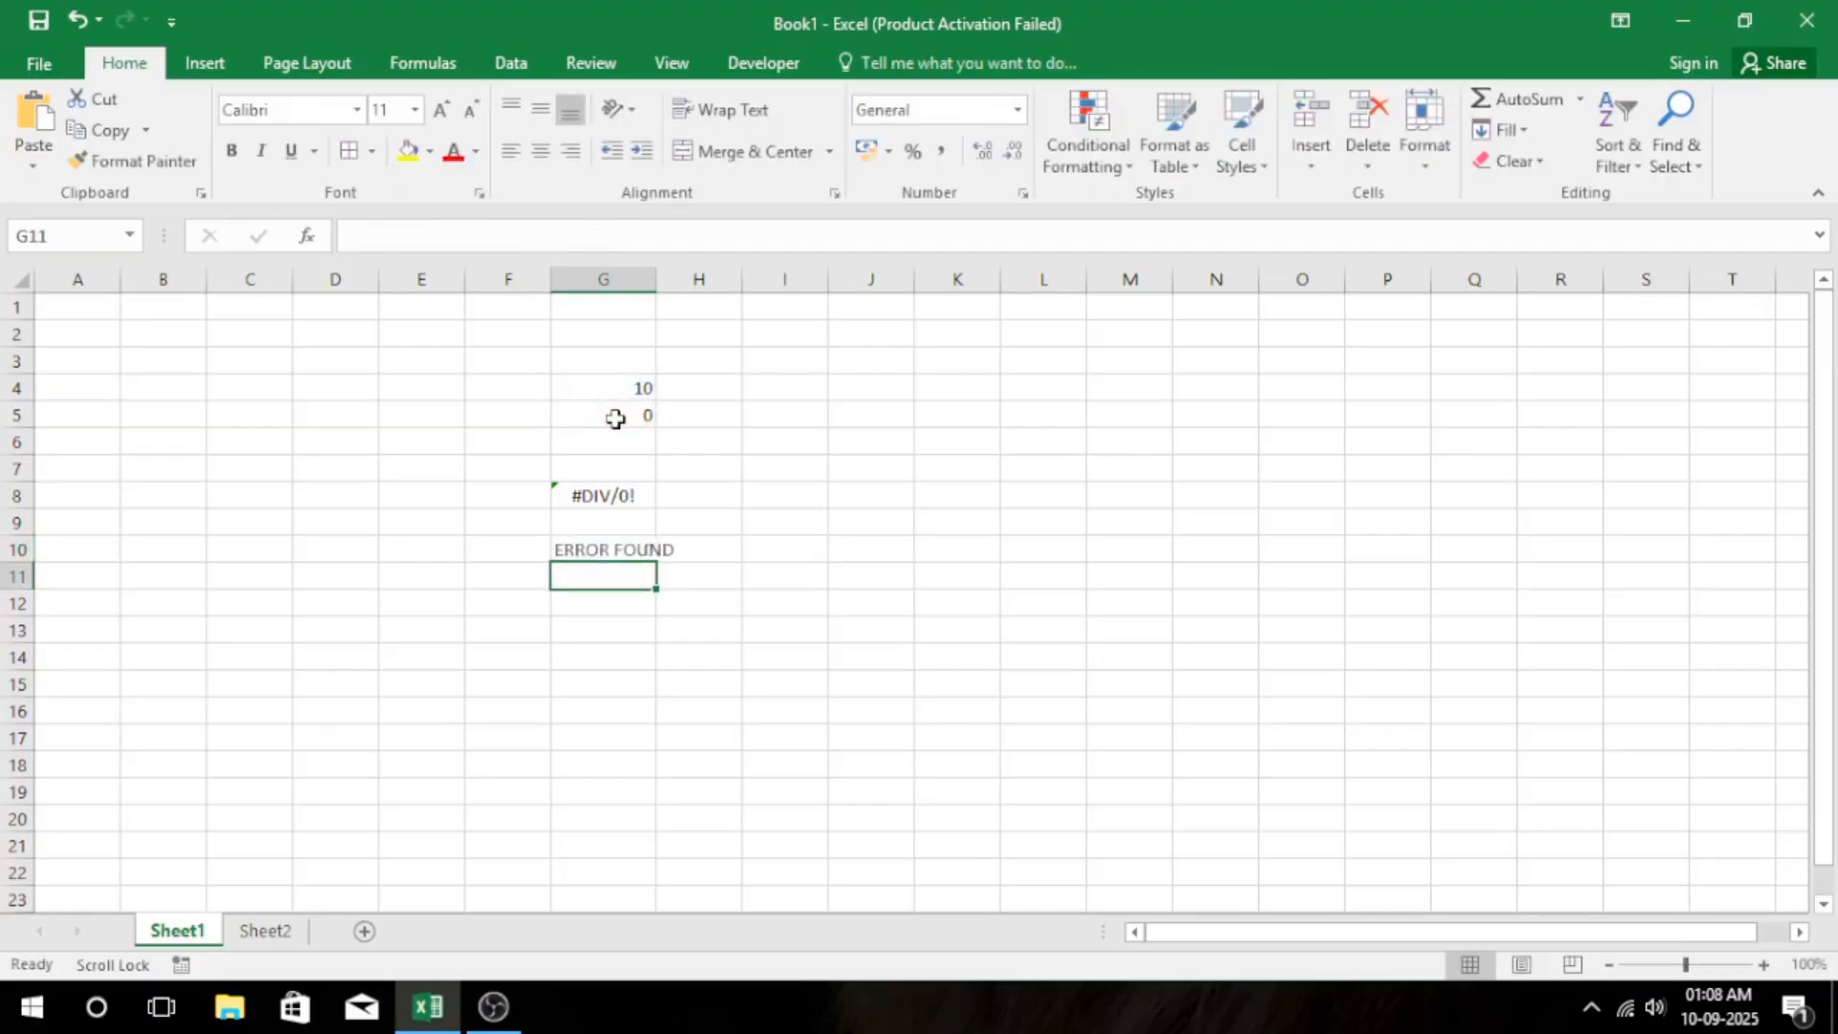
Autofit the width of column G and compare the formulas in G8 and G10.
double_click(656, 278)
drag(644, 388, 646, 428)
click(878, 411)
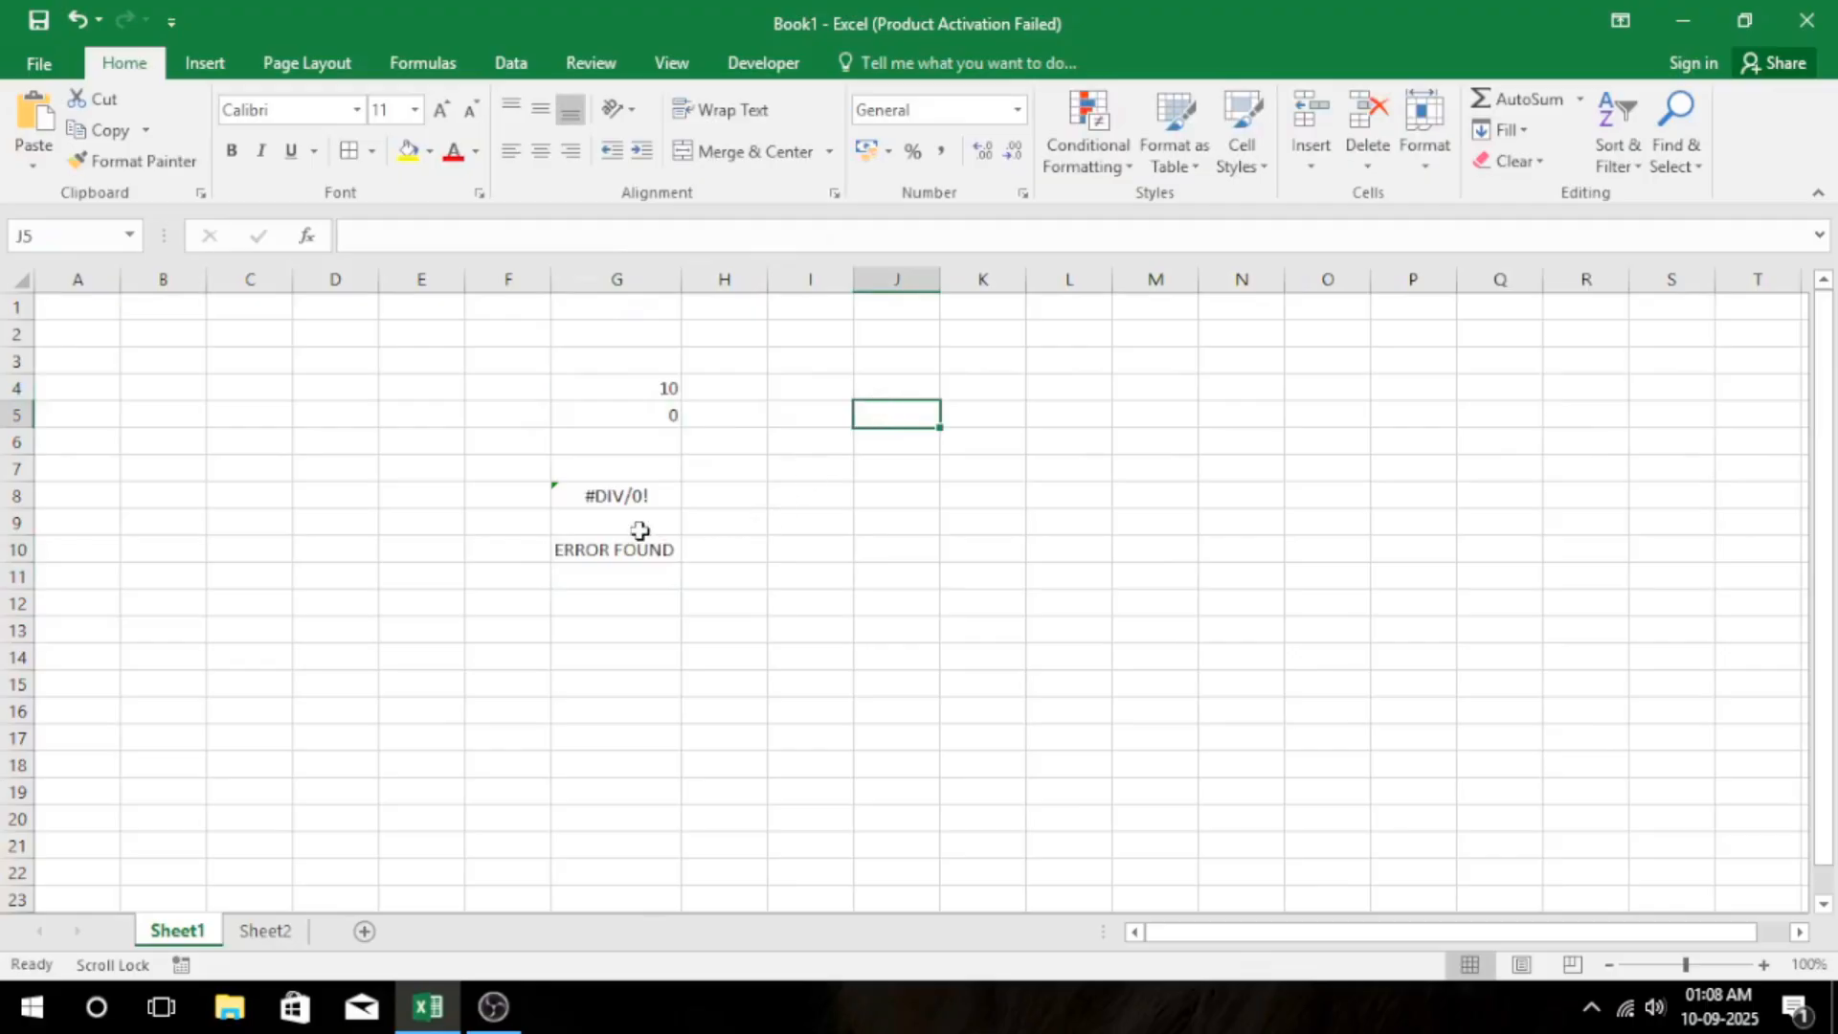
click(611, 545)
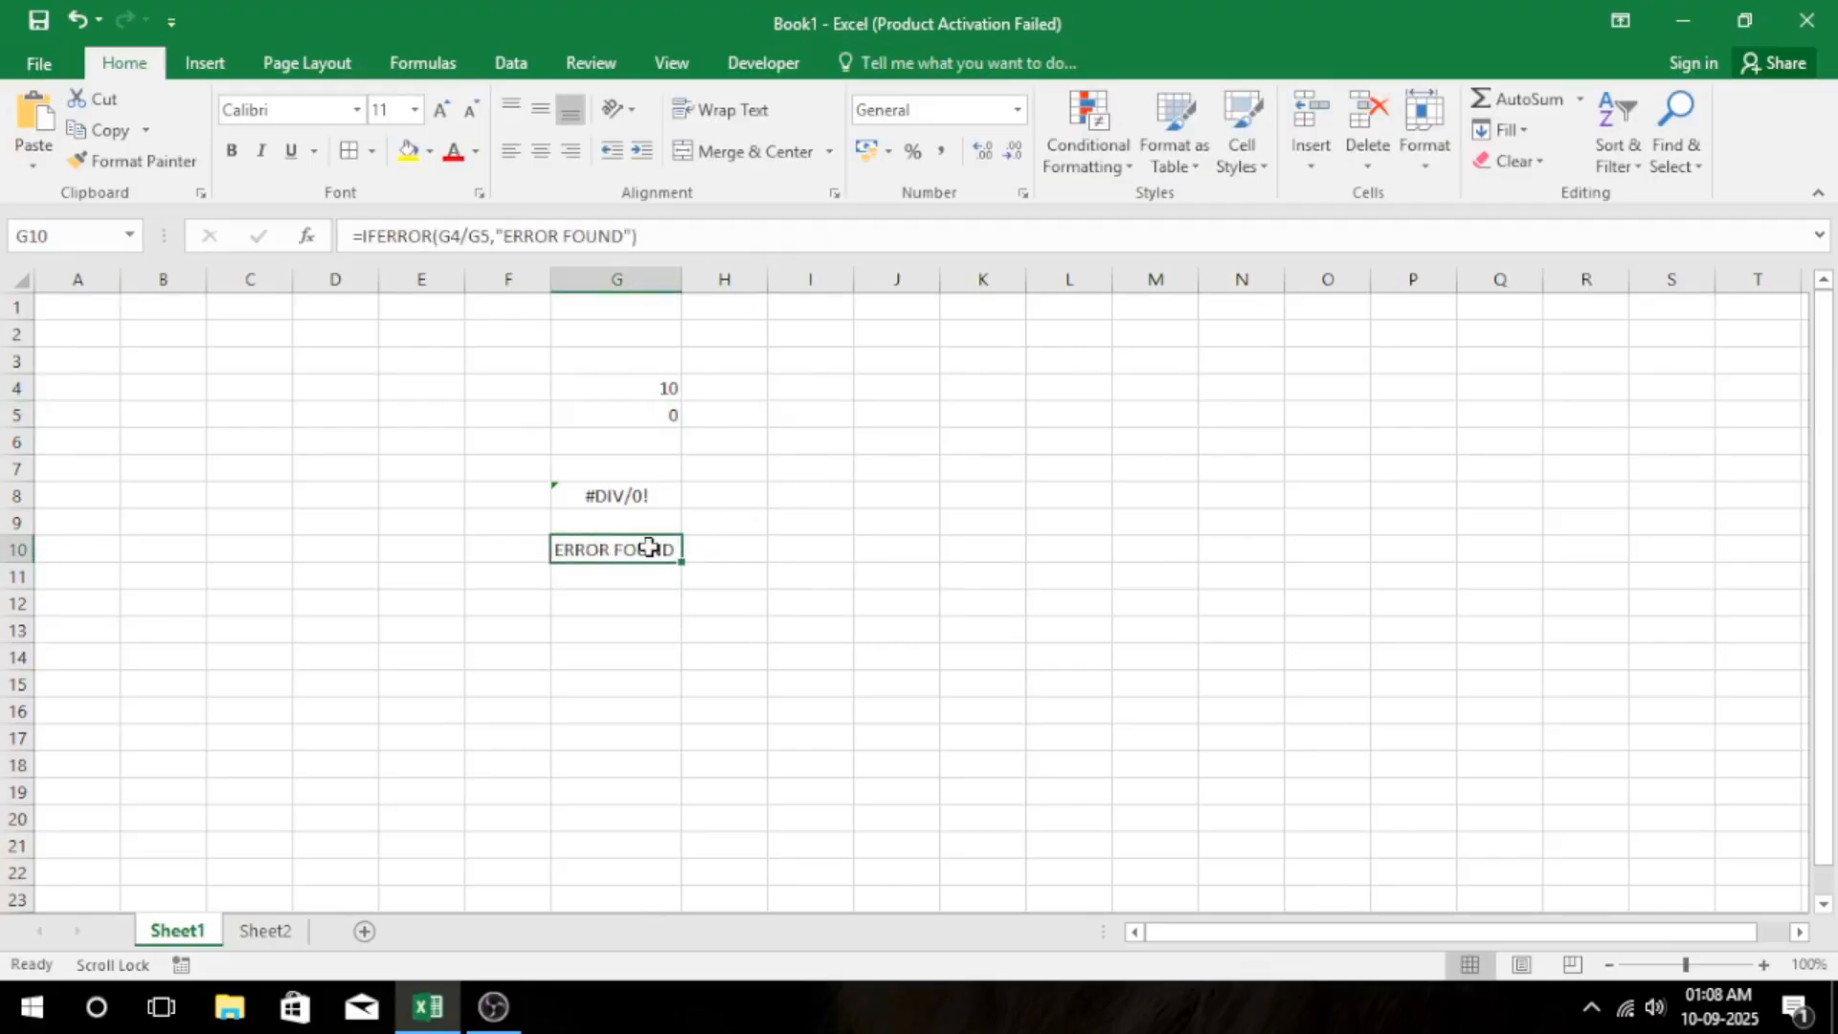
click(805, 546)
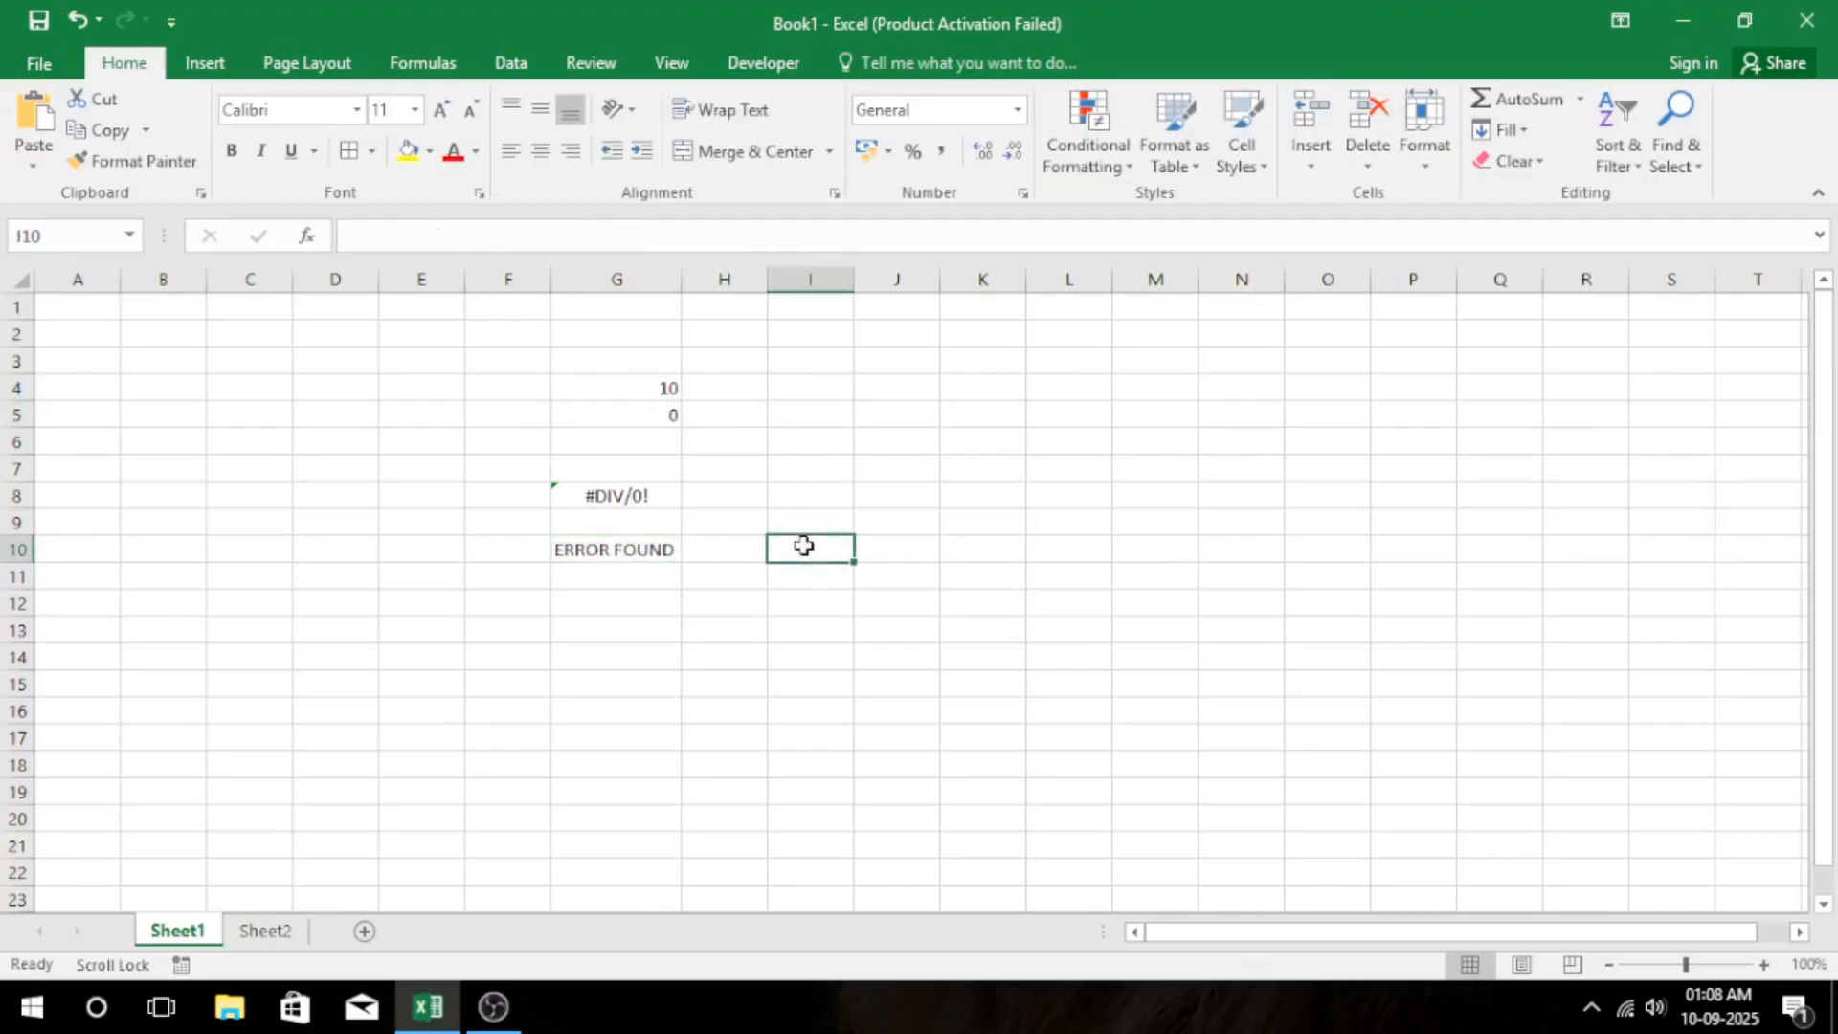
click(608, 494)
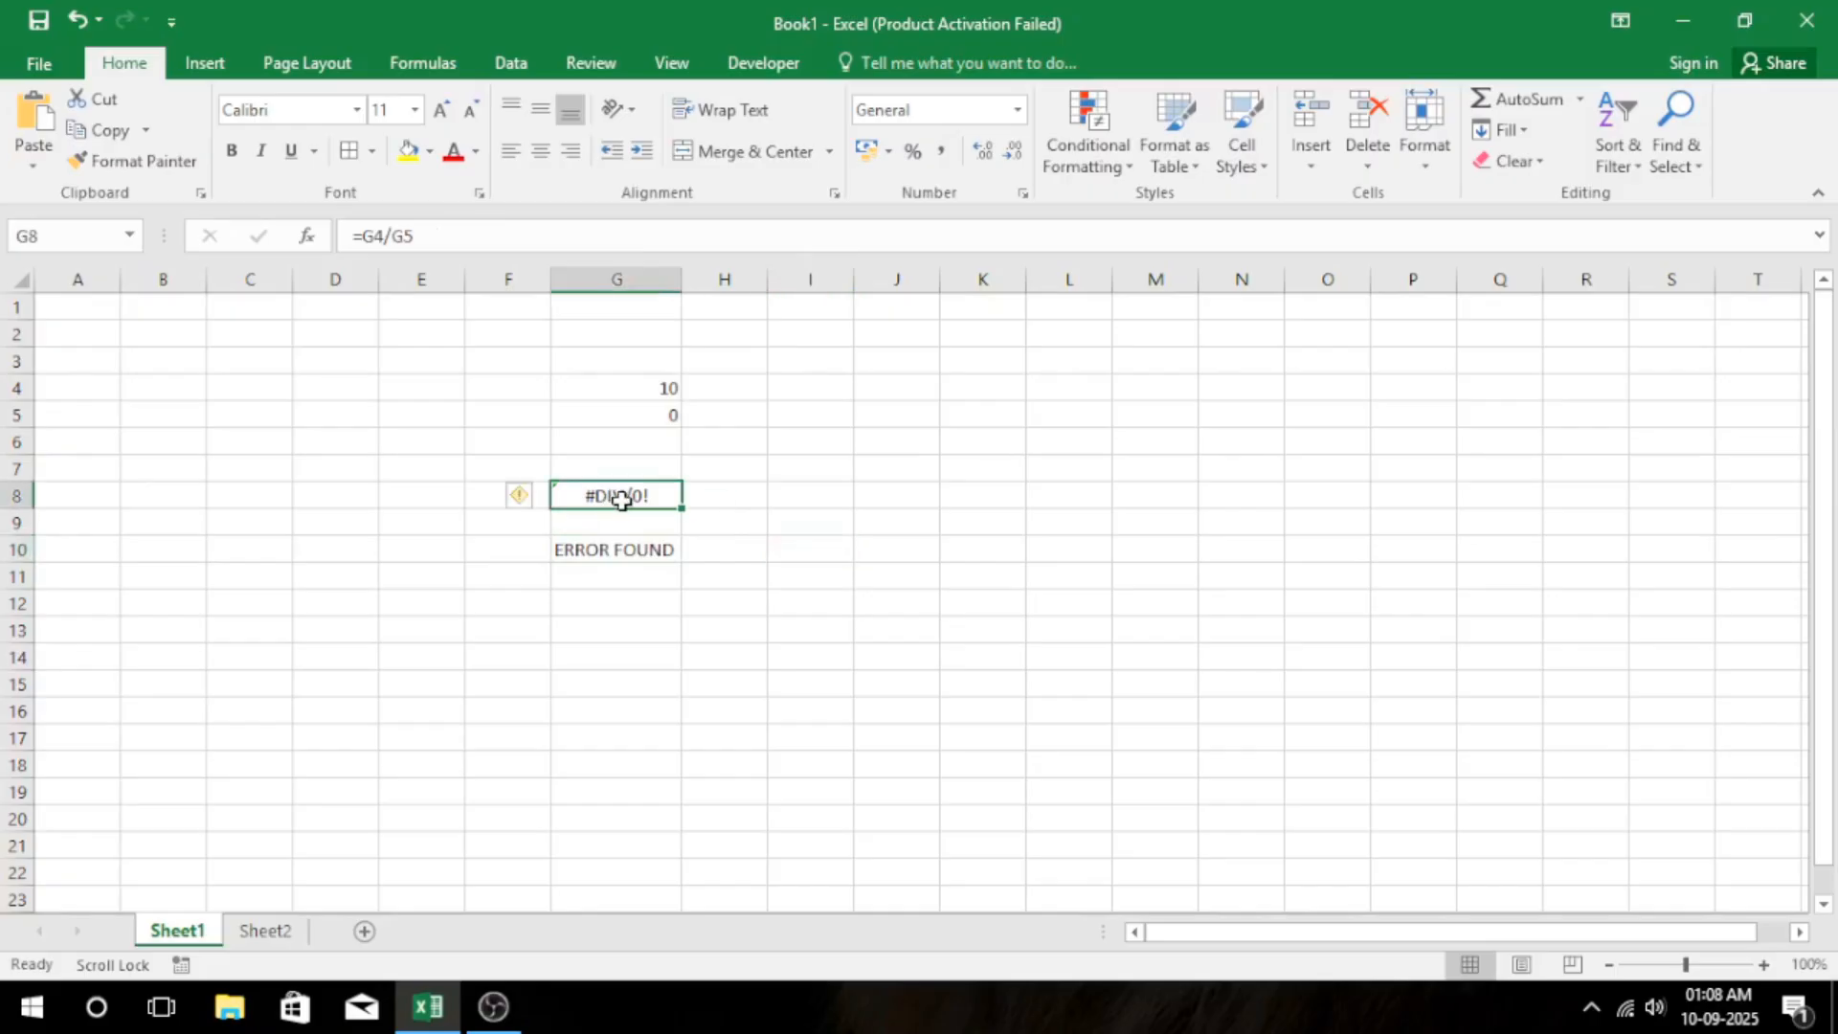
click(609, 553)
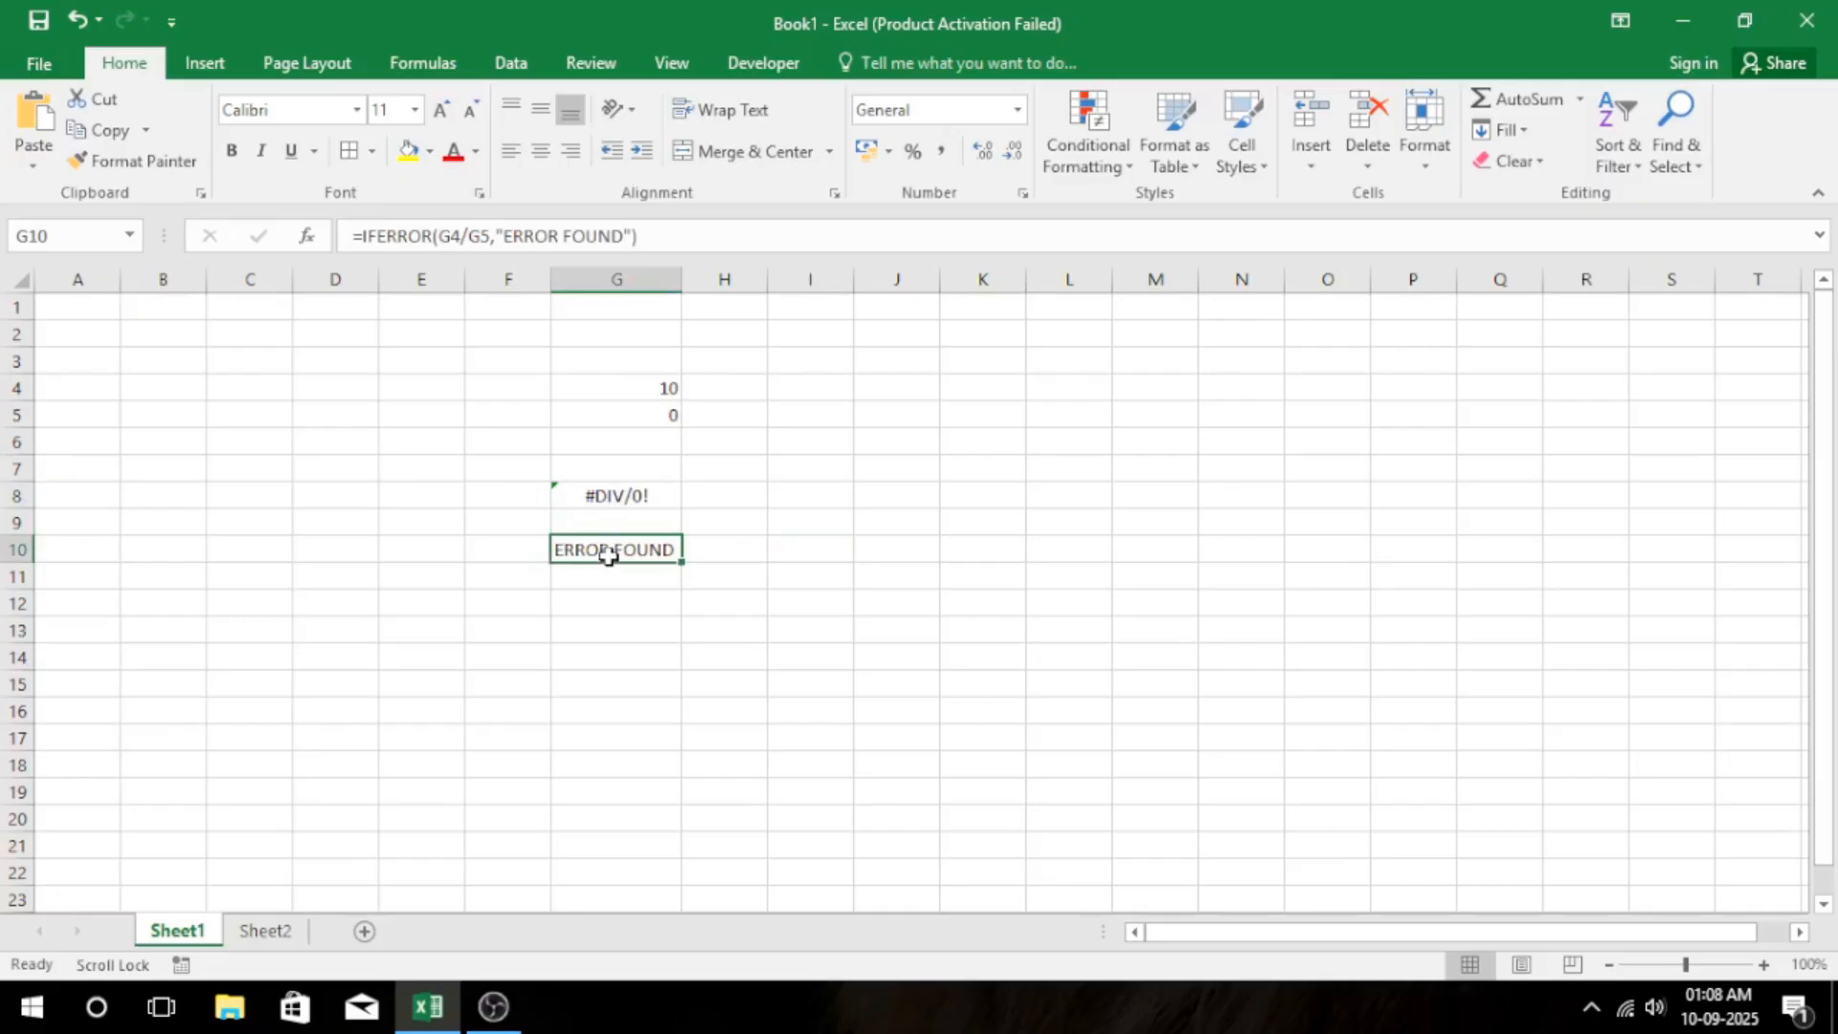
On Sheet2, review the student IDs in A4:A10 and enter the ID from A8 in J5 of the lookup table.
click(270, 931)
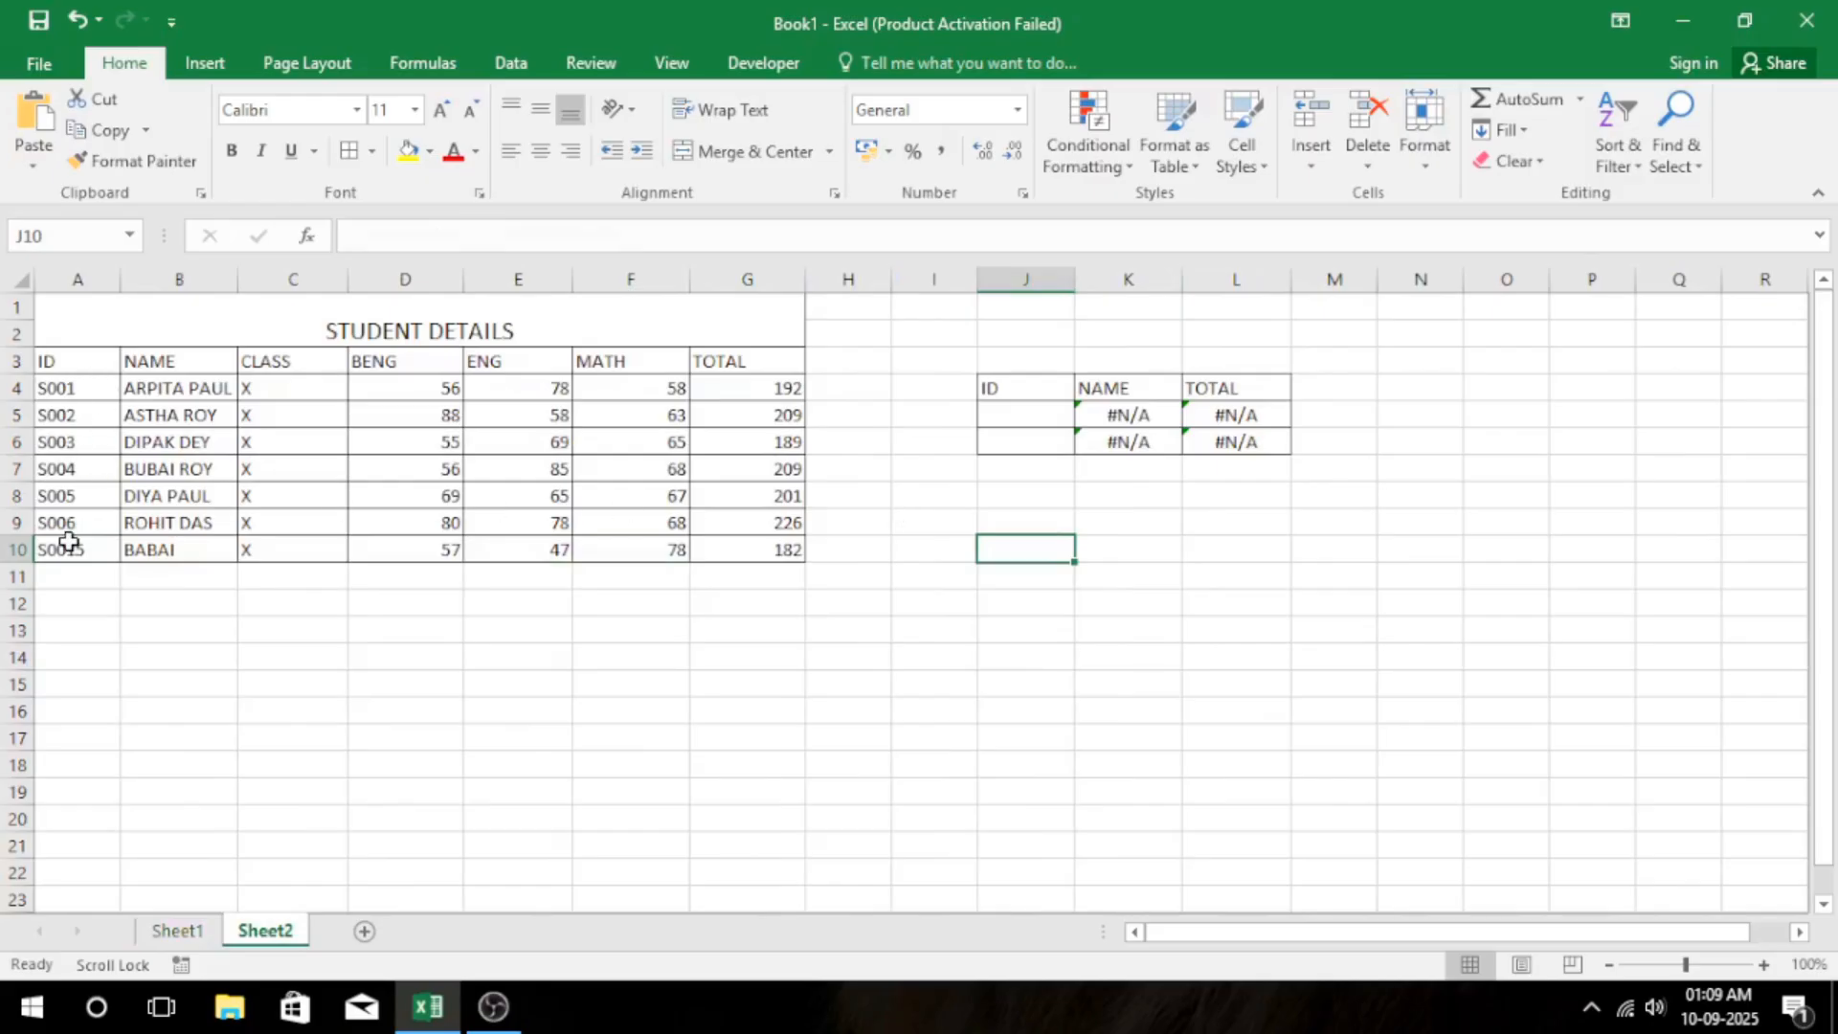
drag(64, 395, 43, 550)
click(1027, 409)
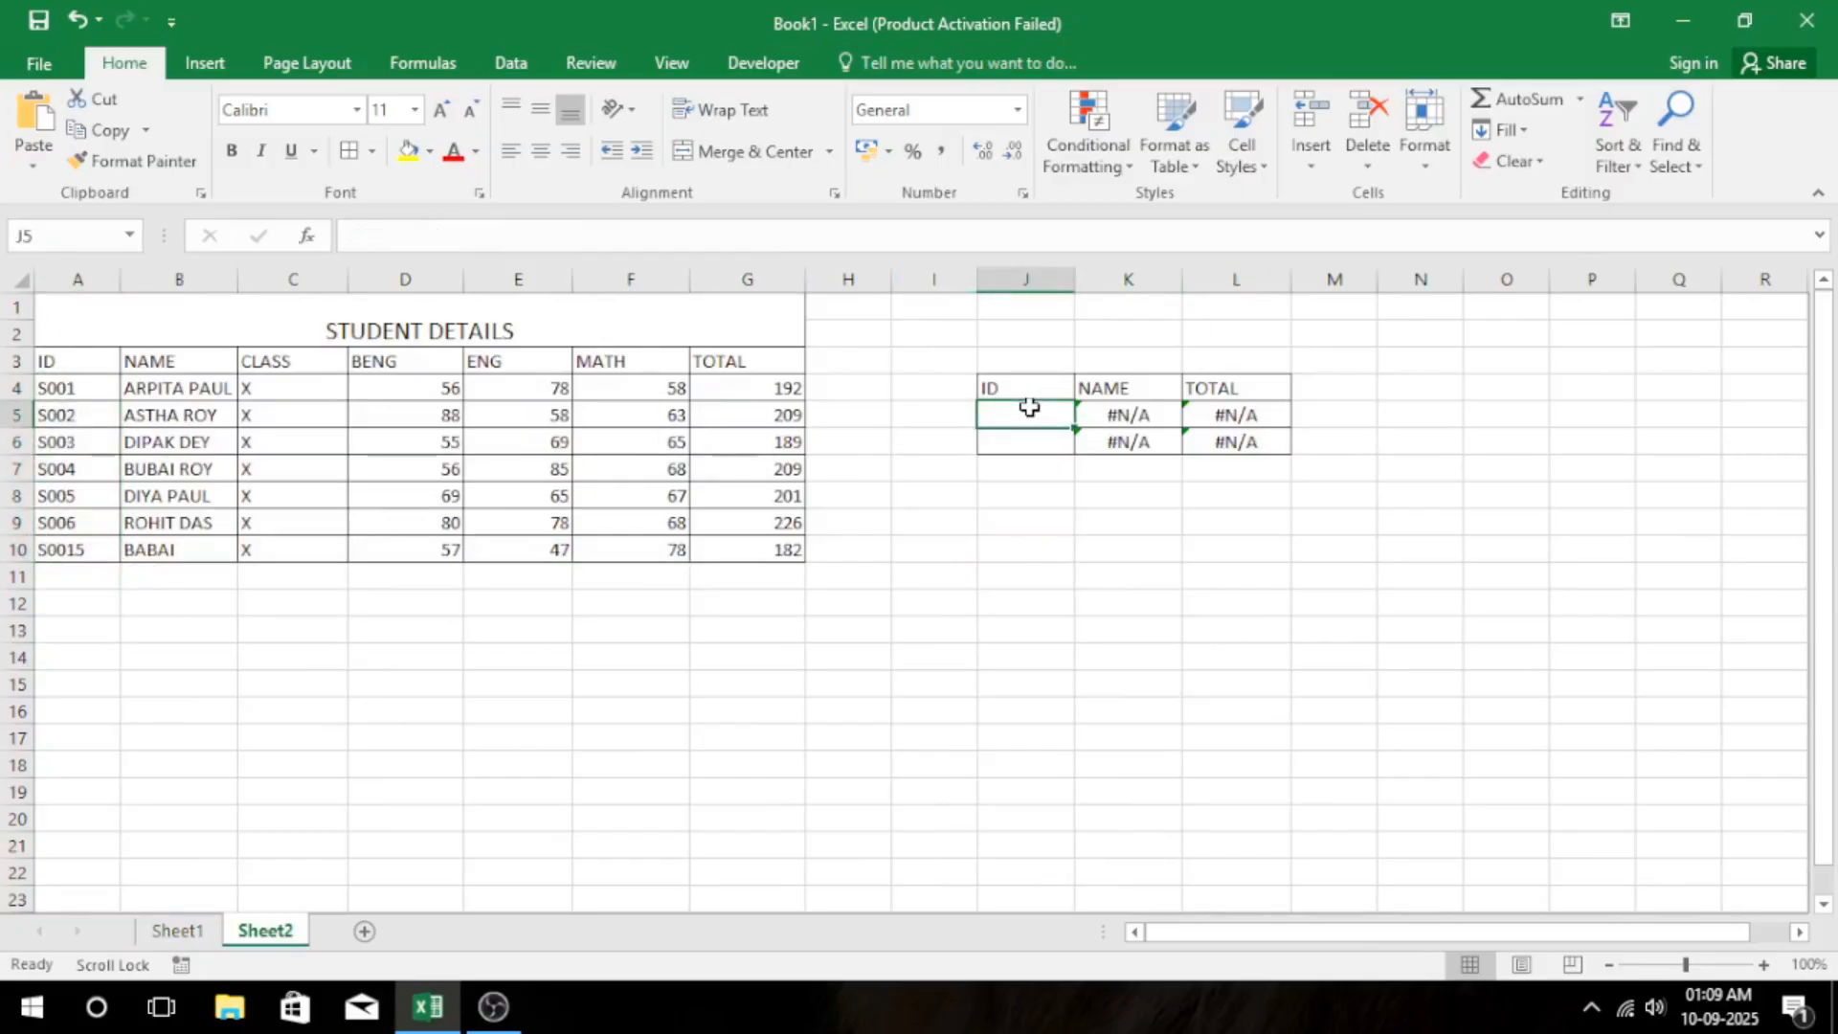
text(S005)
key(Return)
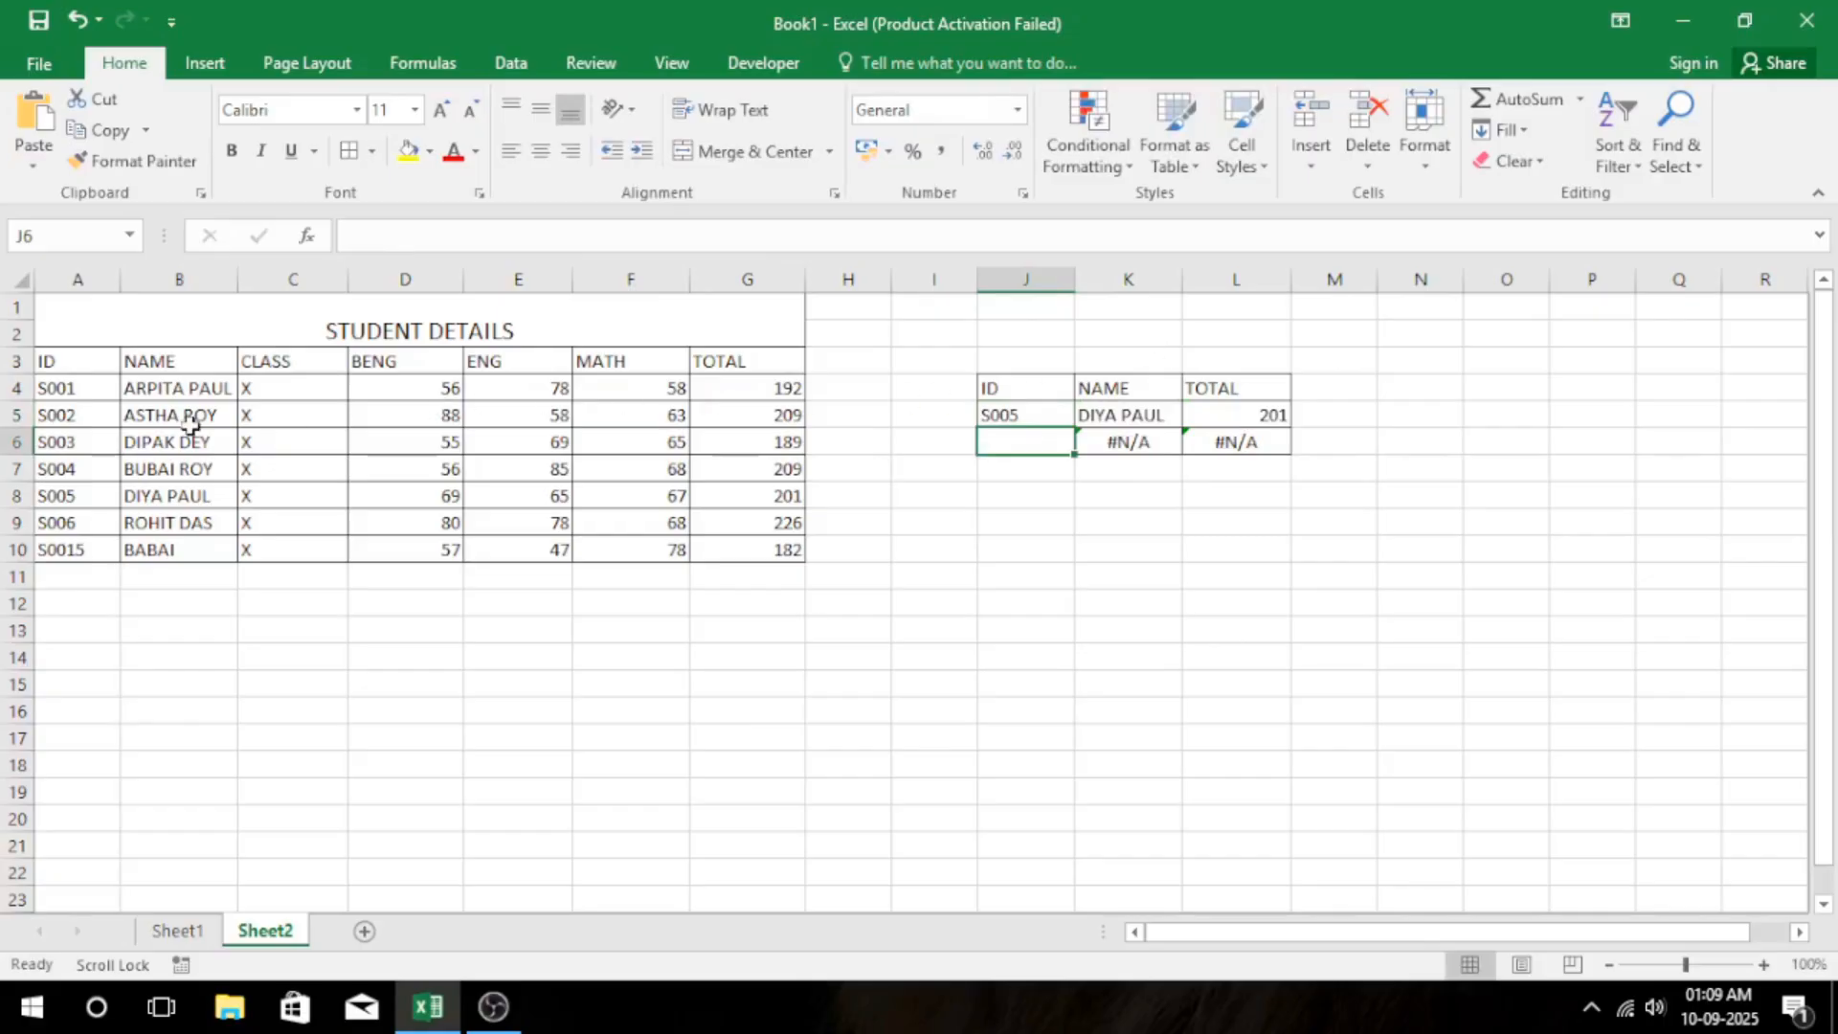
Compare the lookup result with the matching row of the student table, and clear the ID from J5.
click(96, 493)
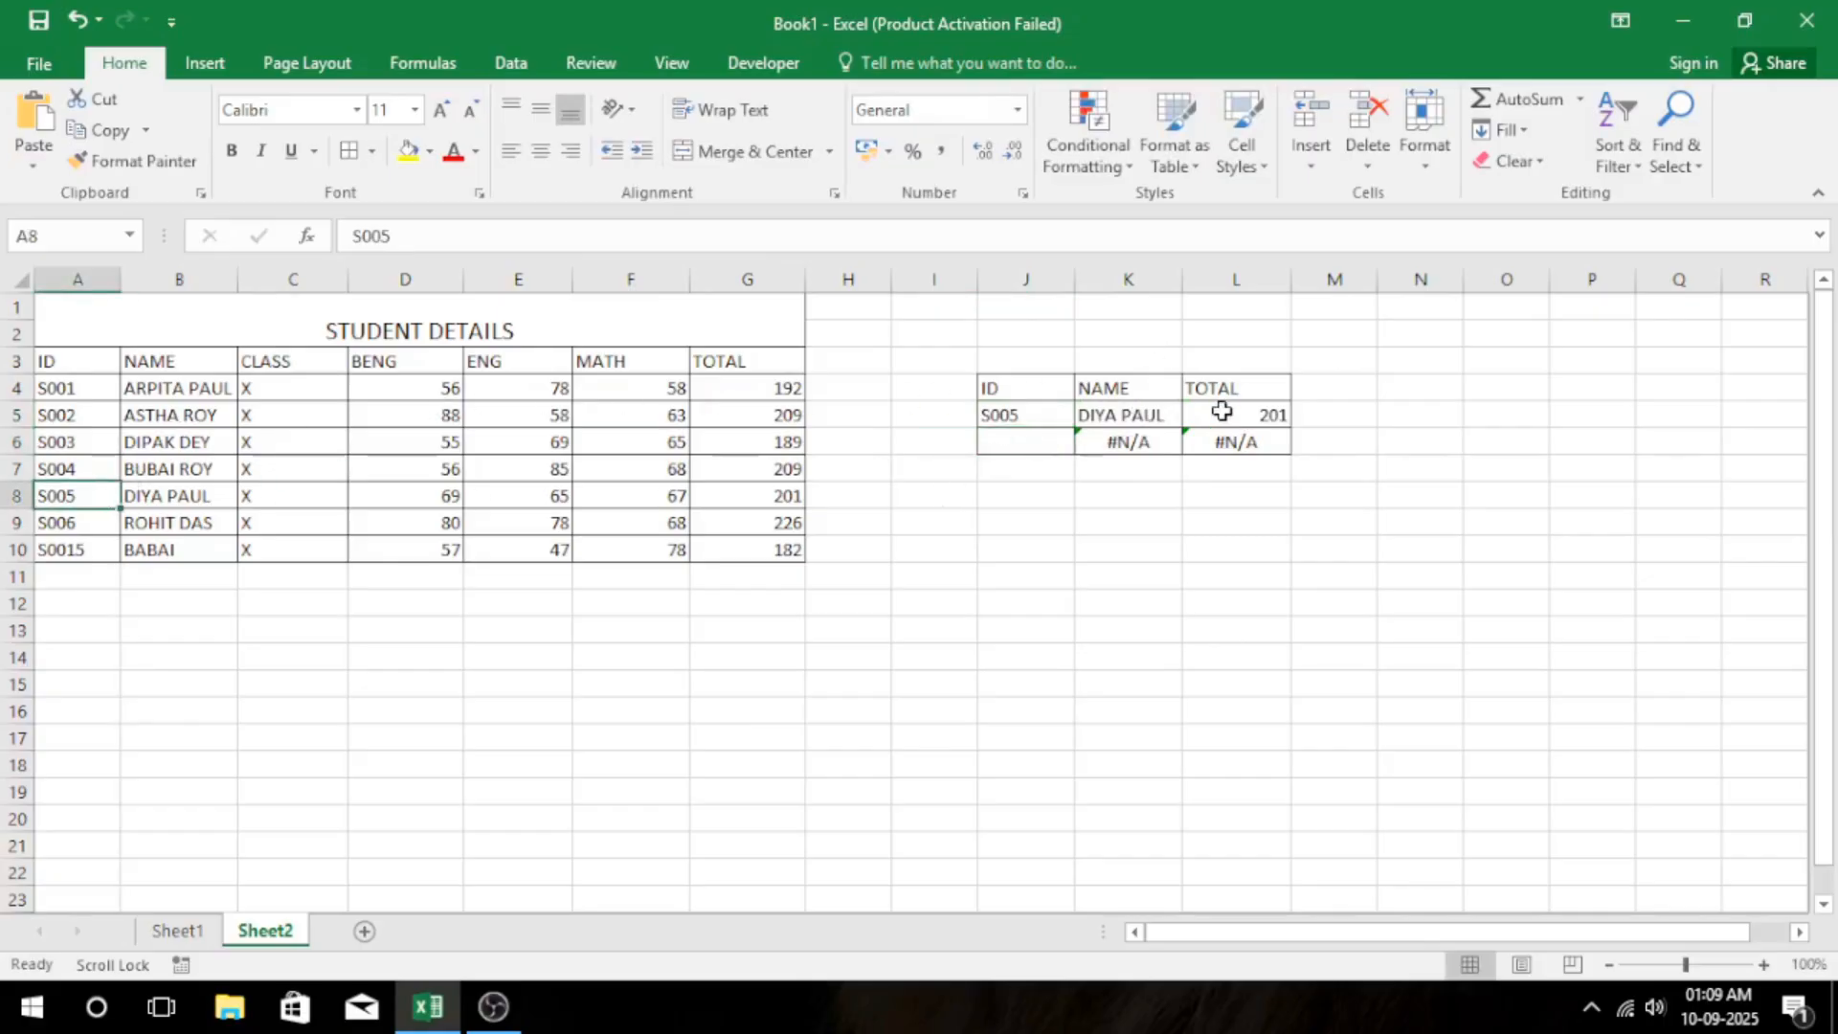
click(1013, 421)
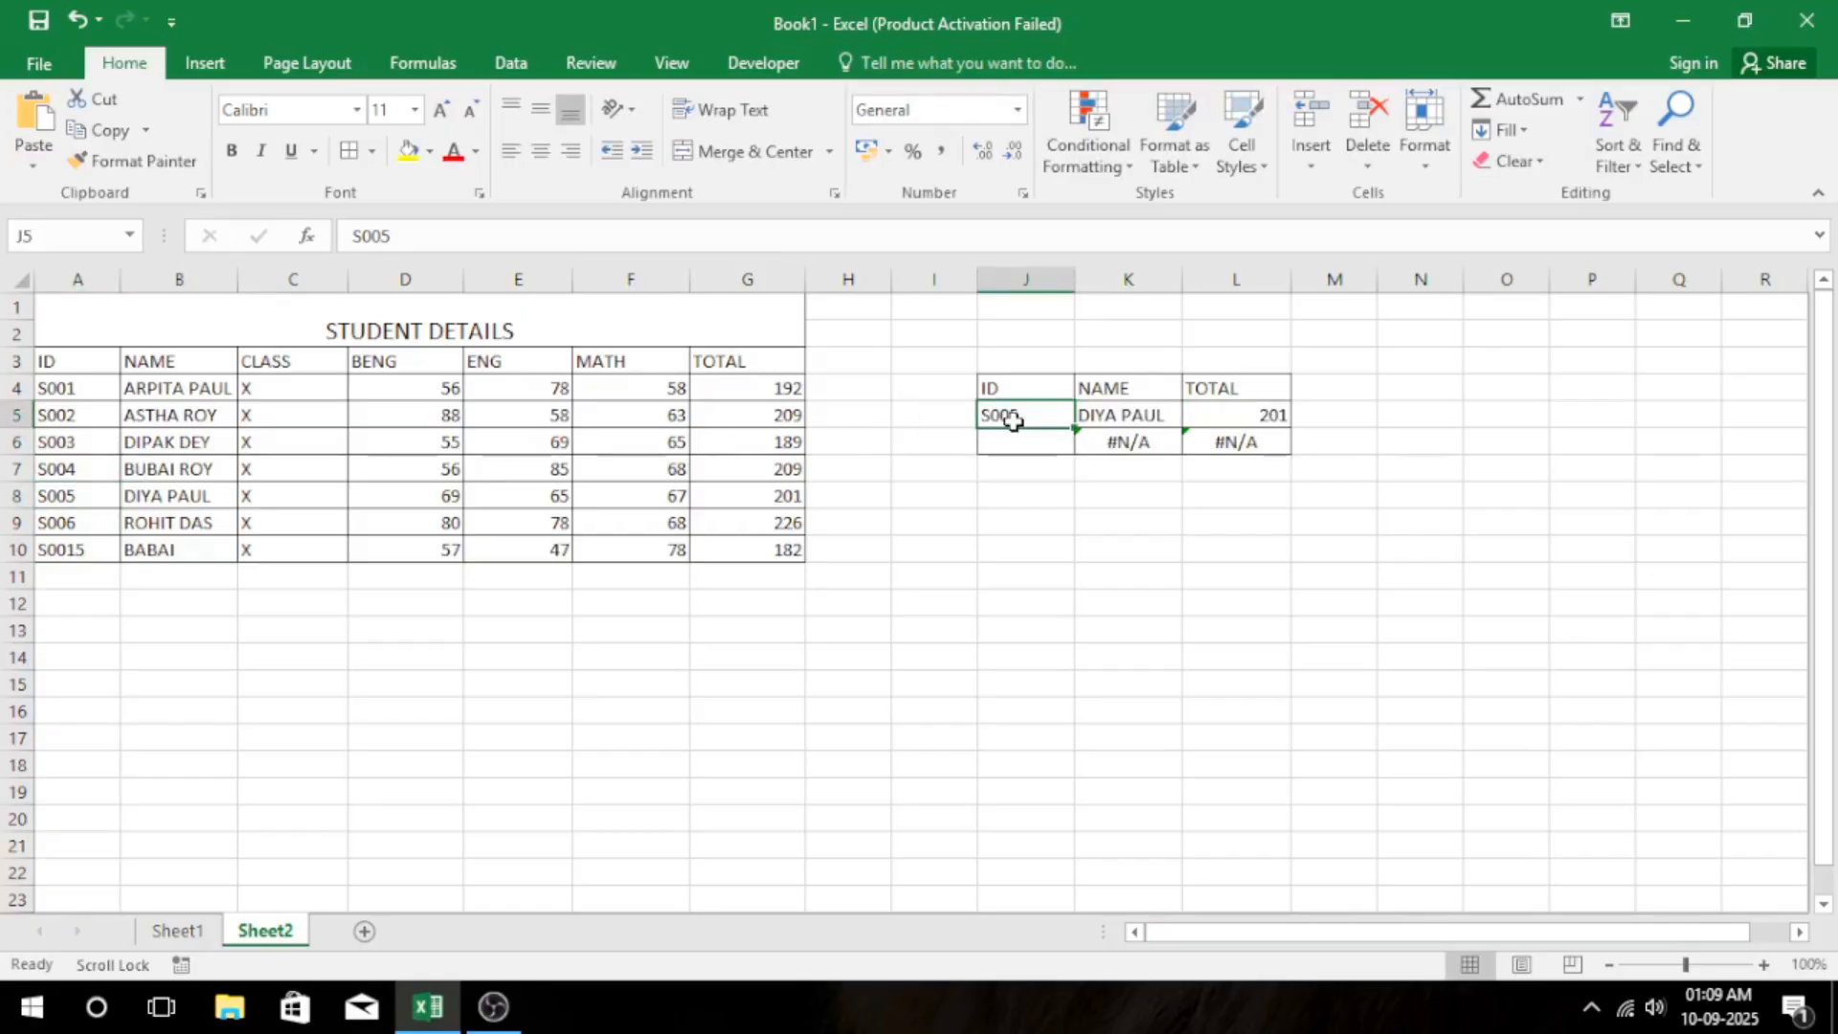
key(Delete)
key(Return)
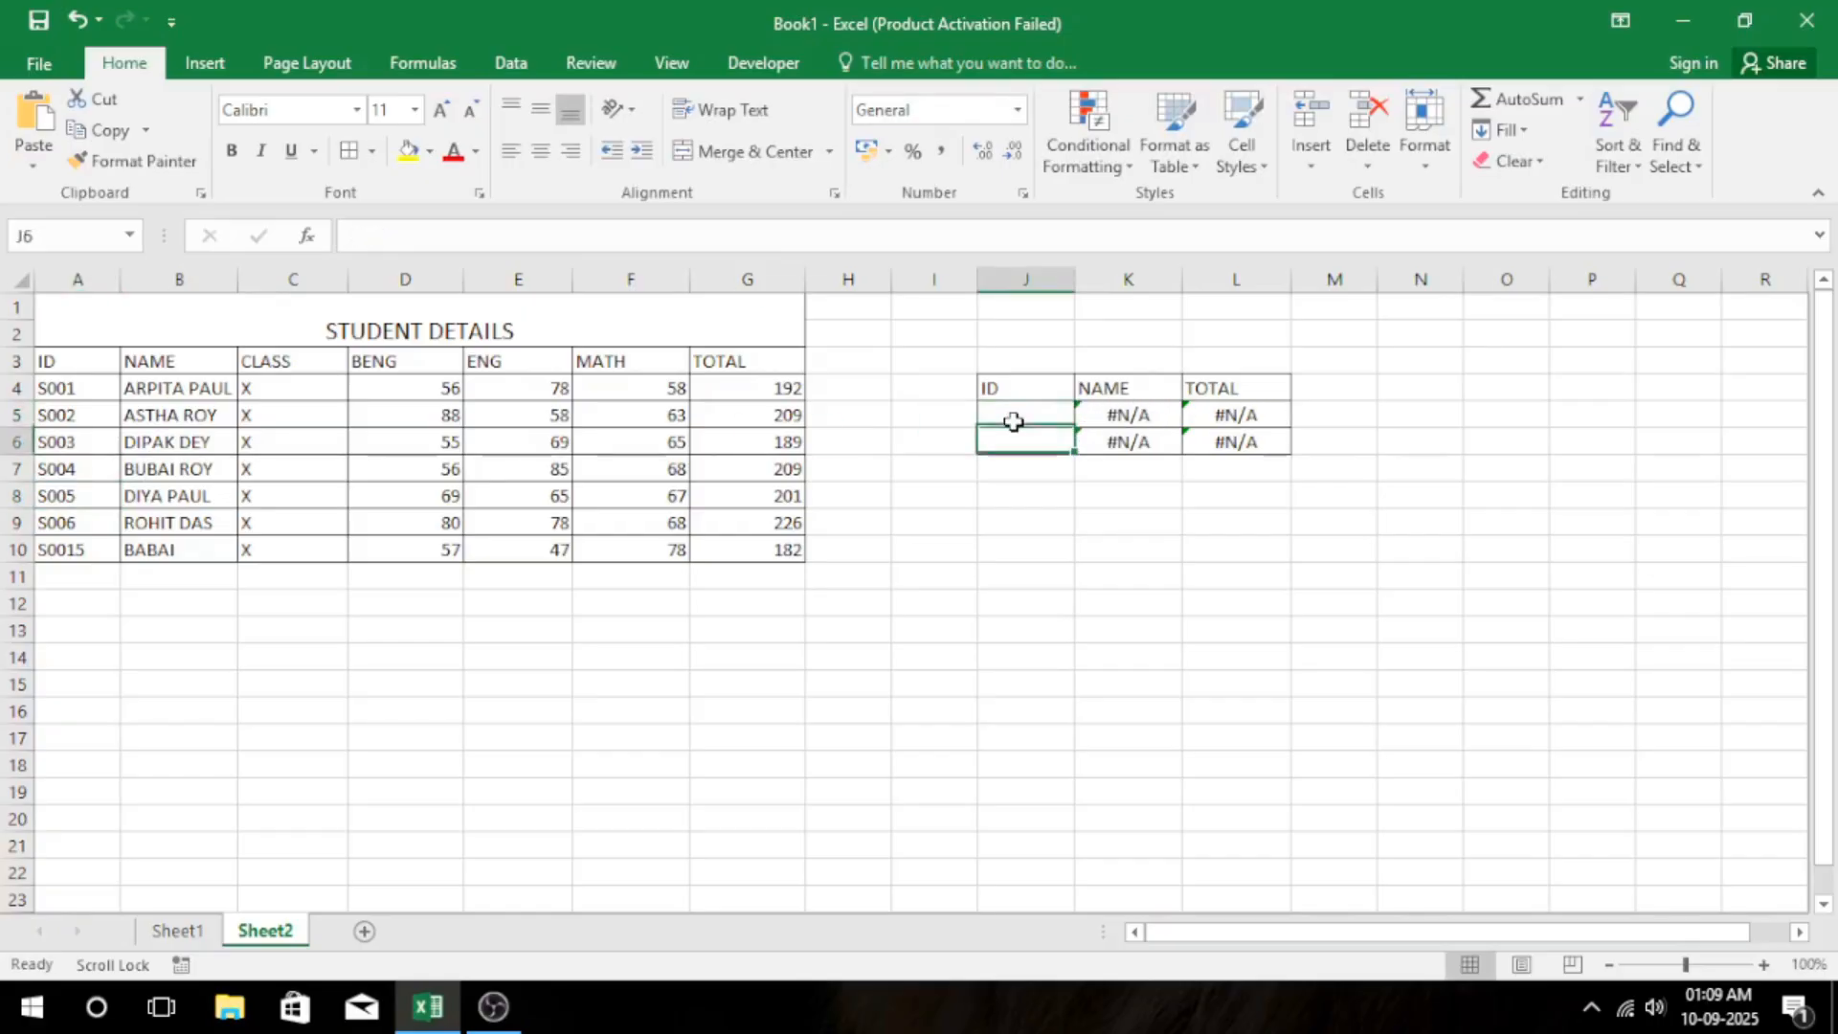
Erase the VLOOKUP formula in K5 of the lookup table, keeping only the equals sign.
click(1139, 422)
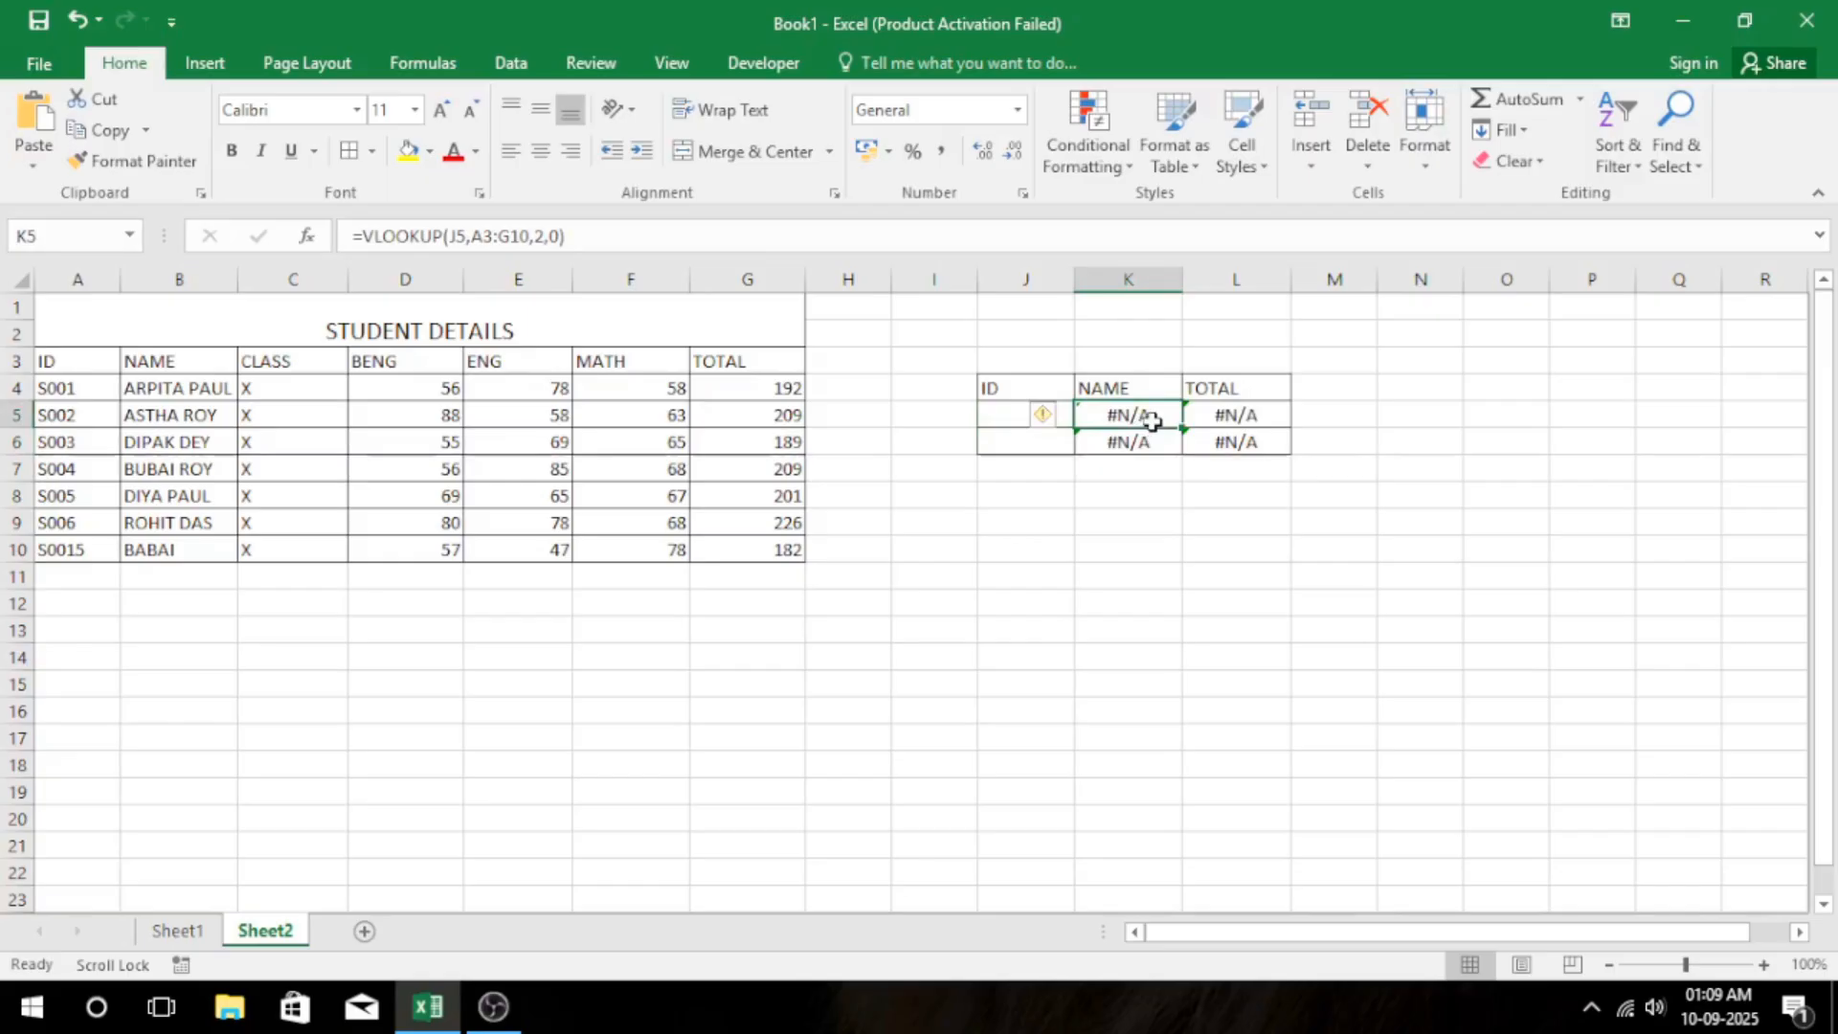
double_click(1152, 419)
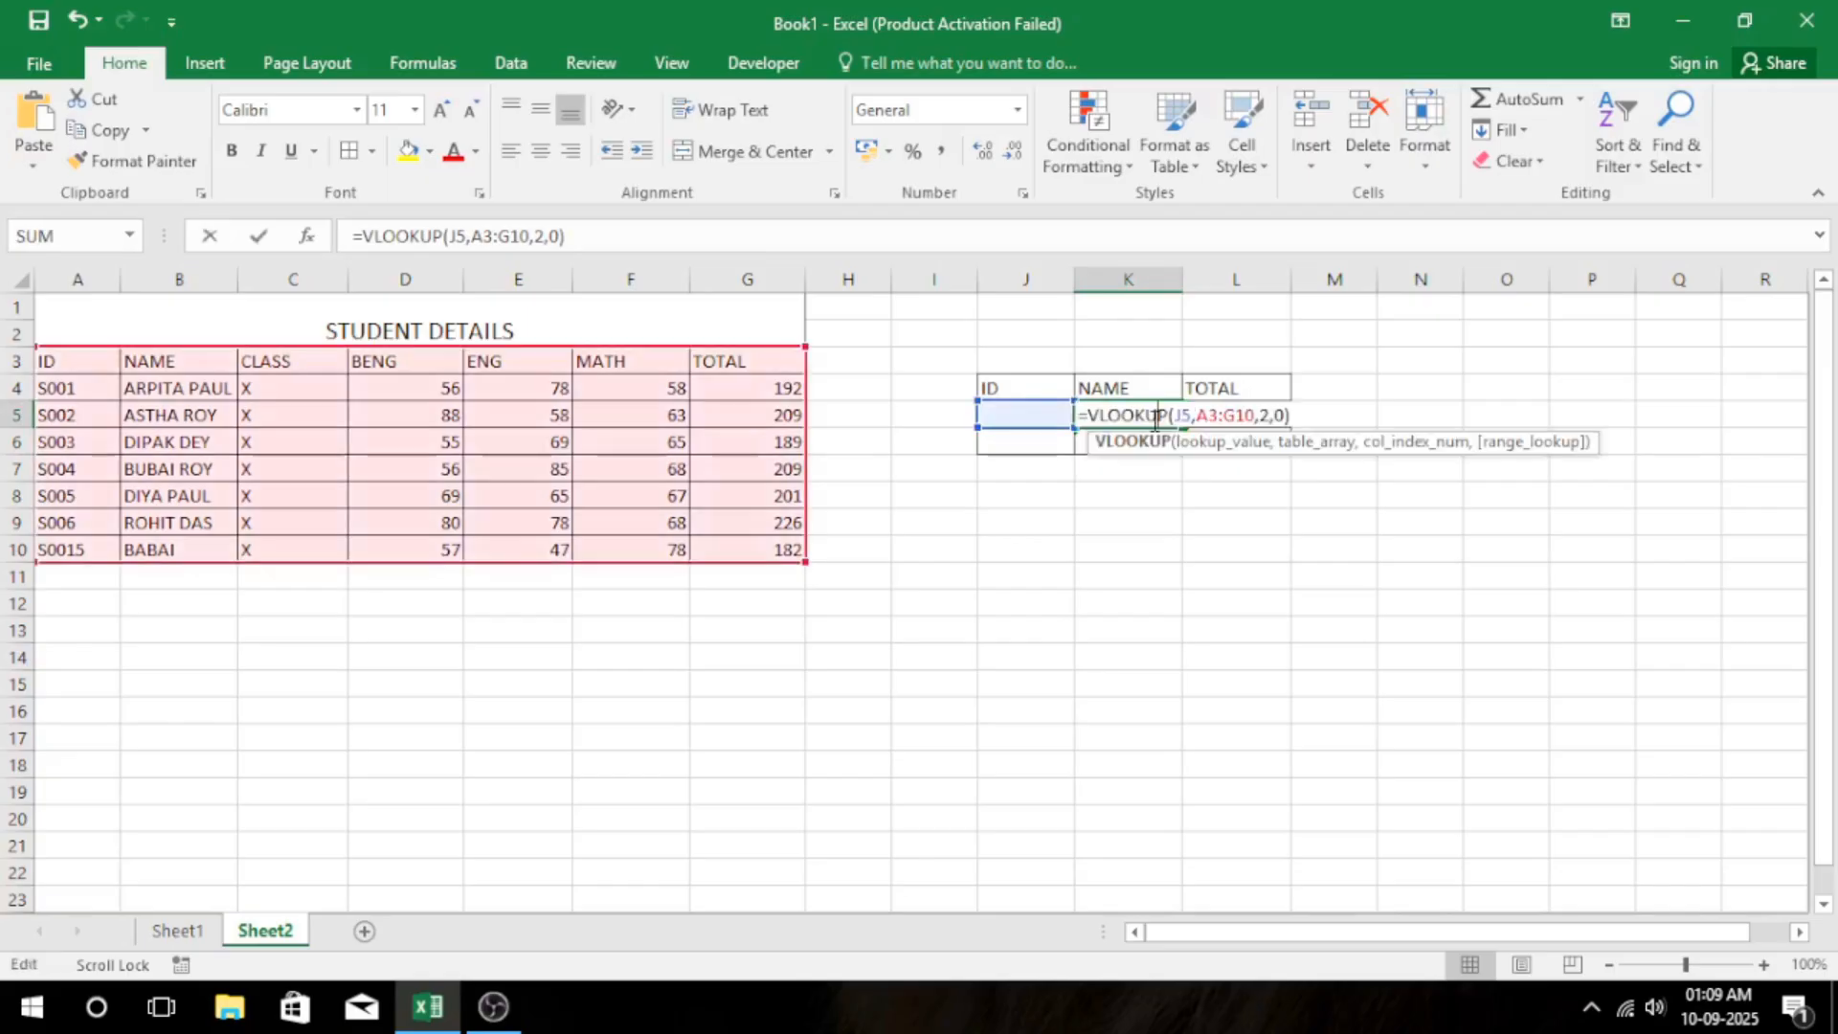
key(shift+End)
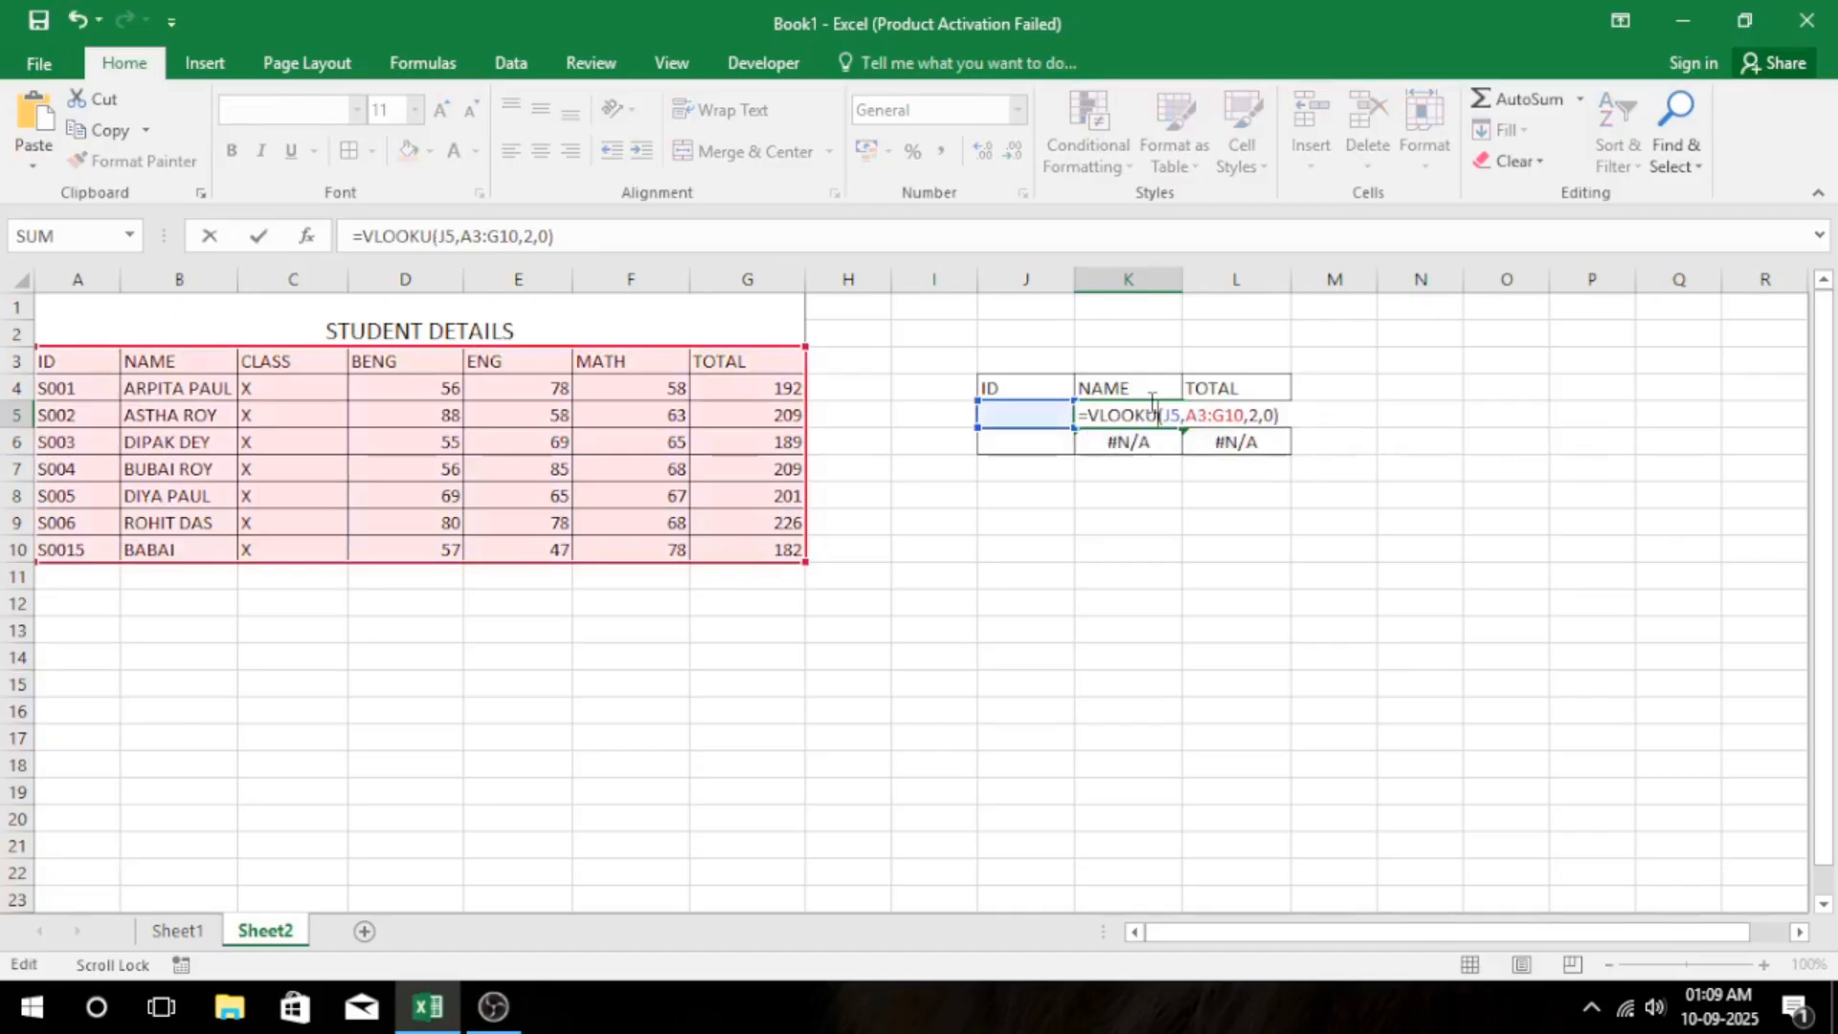
key(Delete)
key(BackSpace)
key(BackSpace)
key(BackSpace)
key(BackSpace)
key(BackSpace)
key(BackSpace)
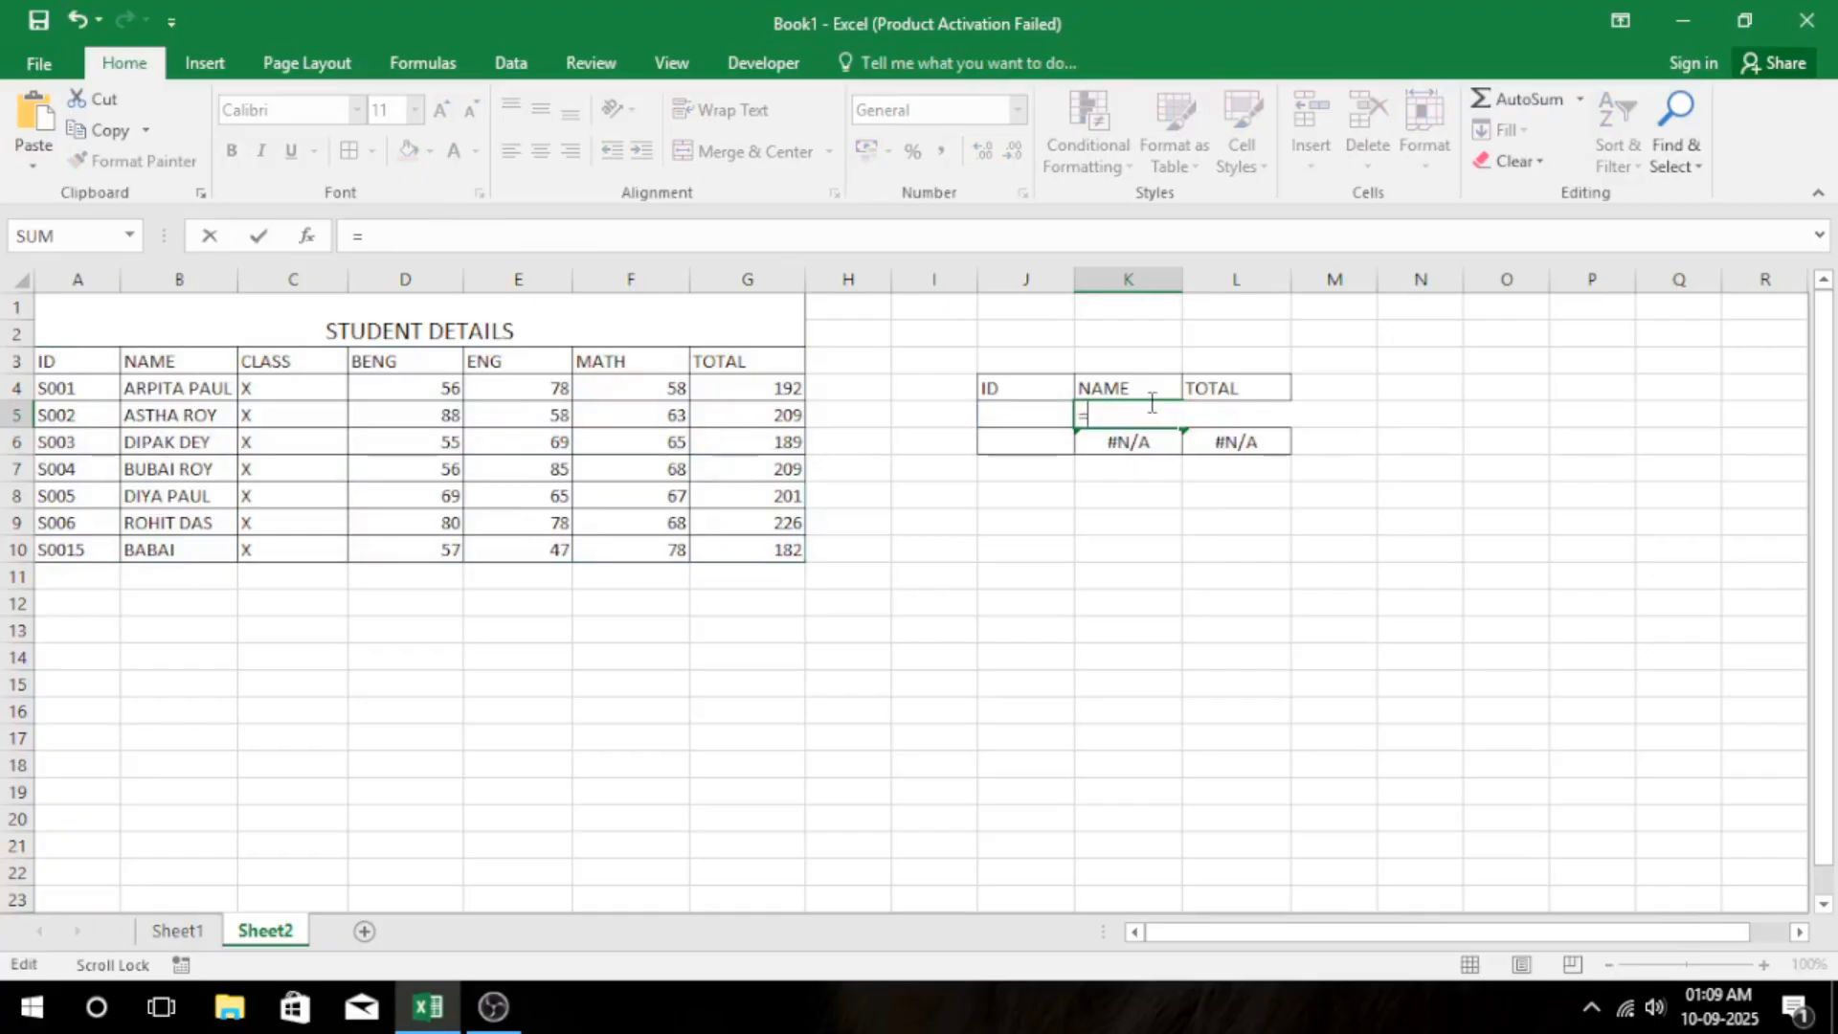
Begin the K5 formula with IFERROR, using a VLOOKUP function as its value argument.
text(IFE)
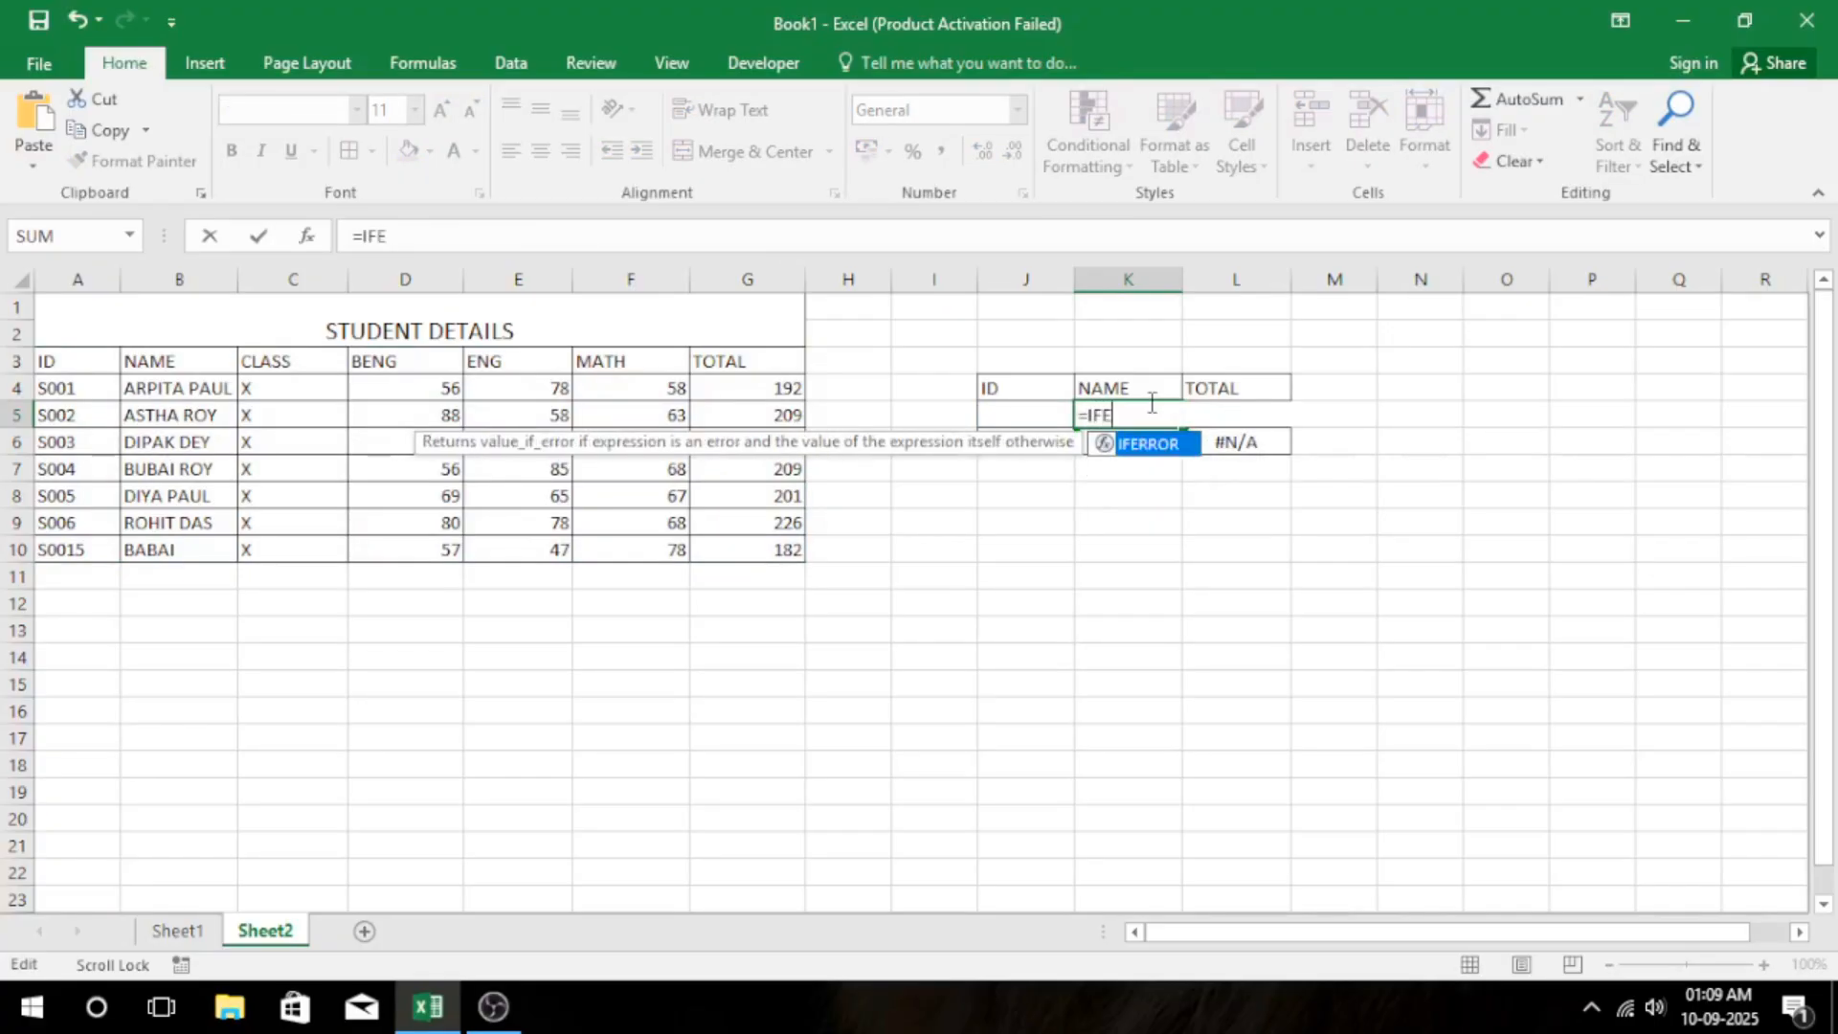
text(RROR()
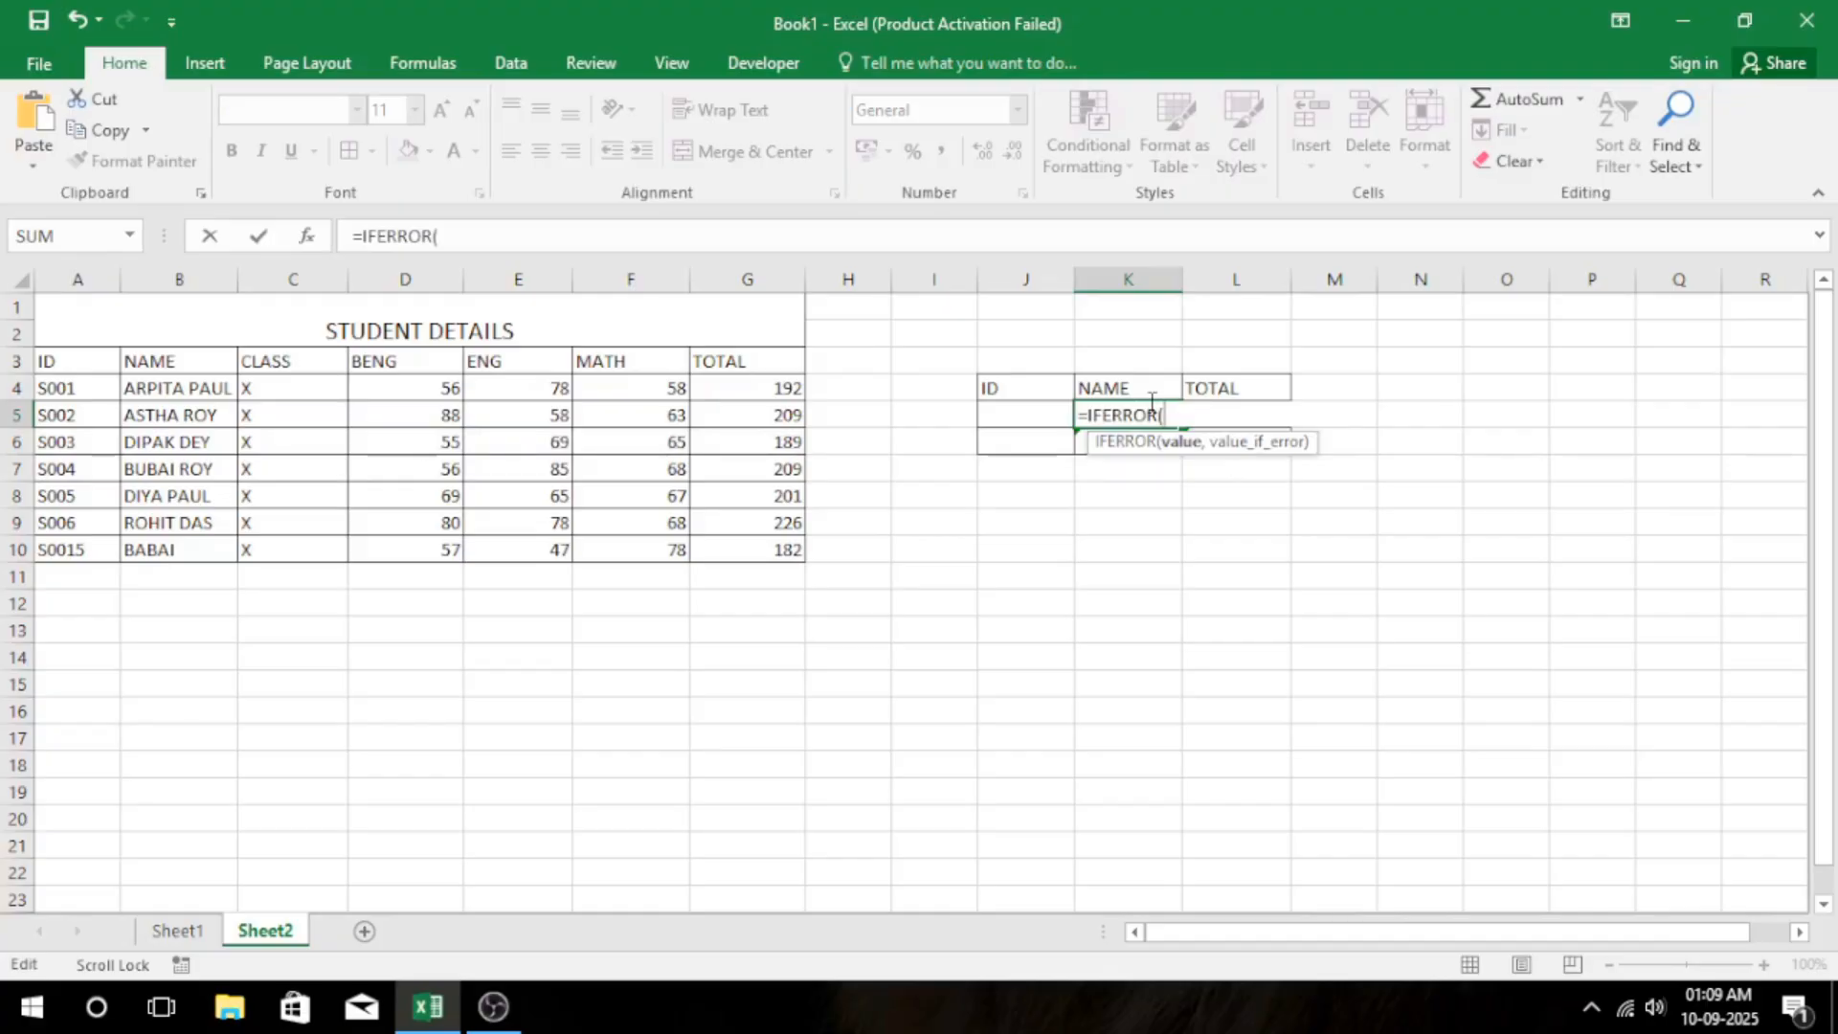
text(V)
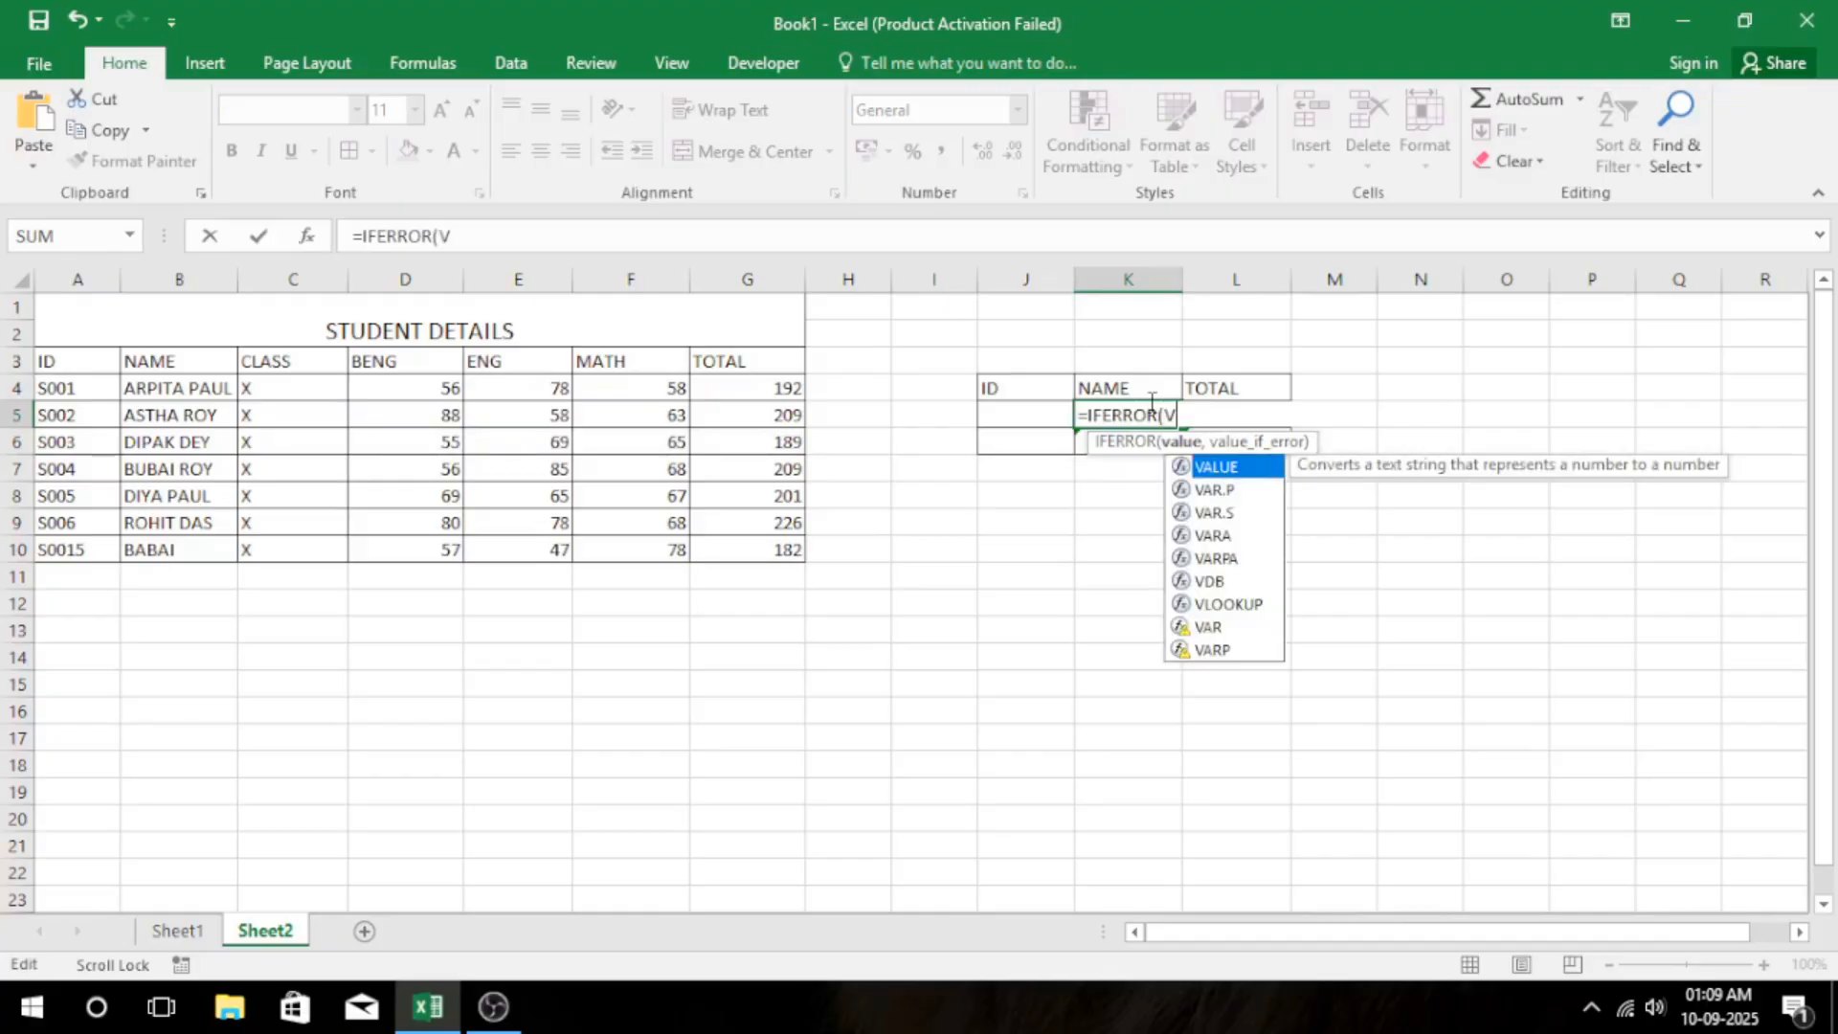
text(LOOKUP)
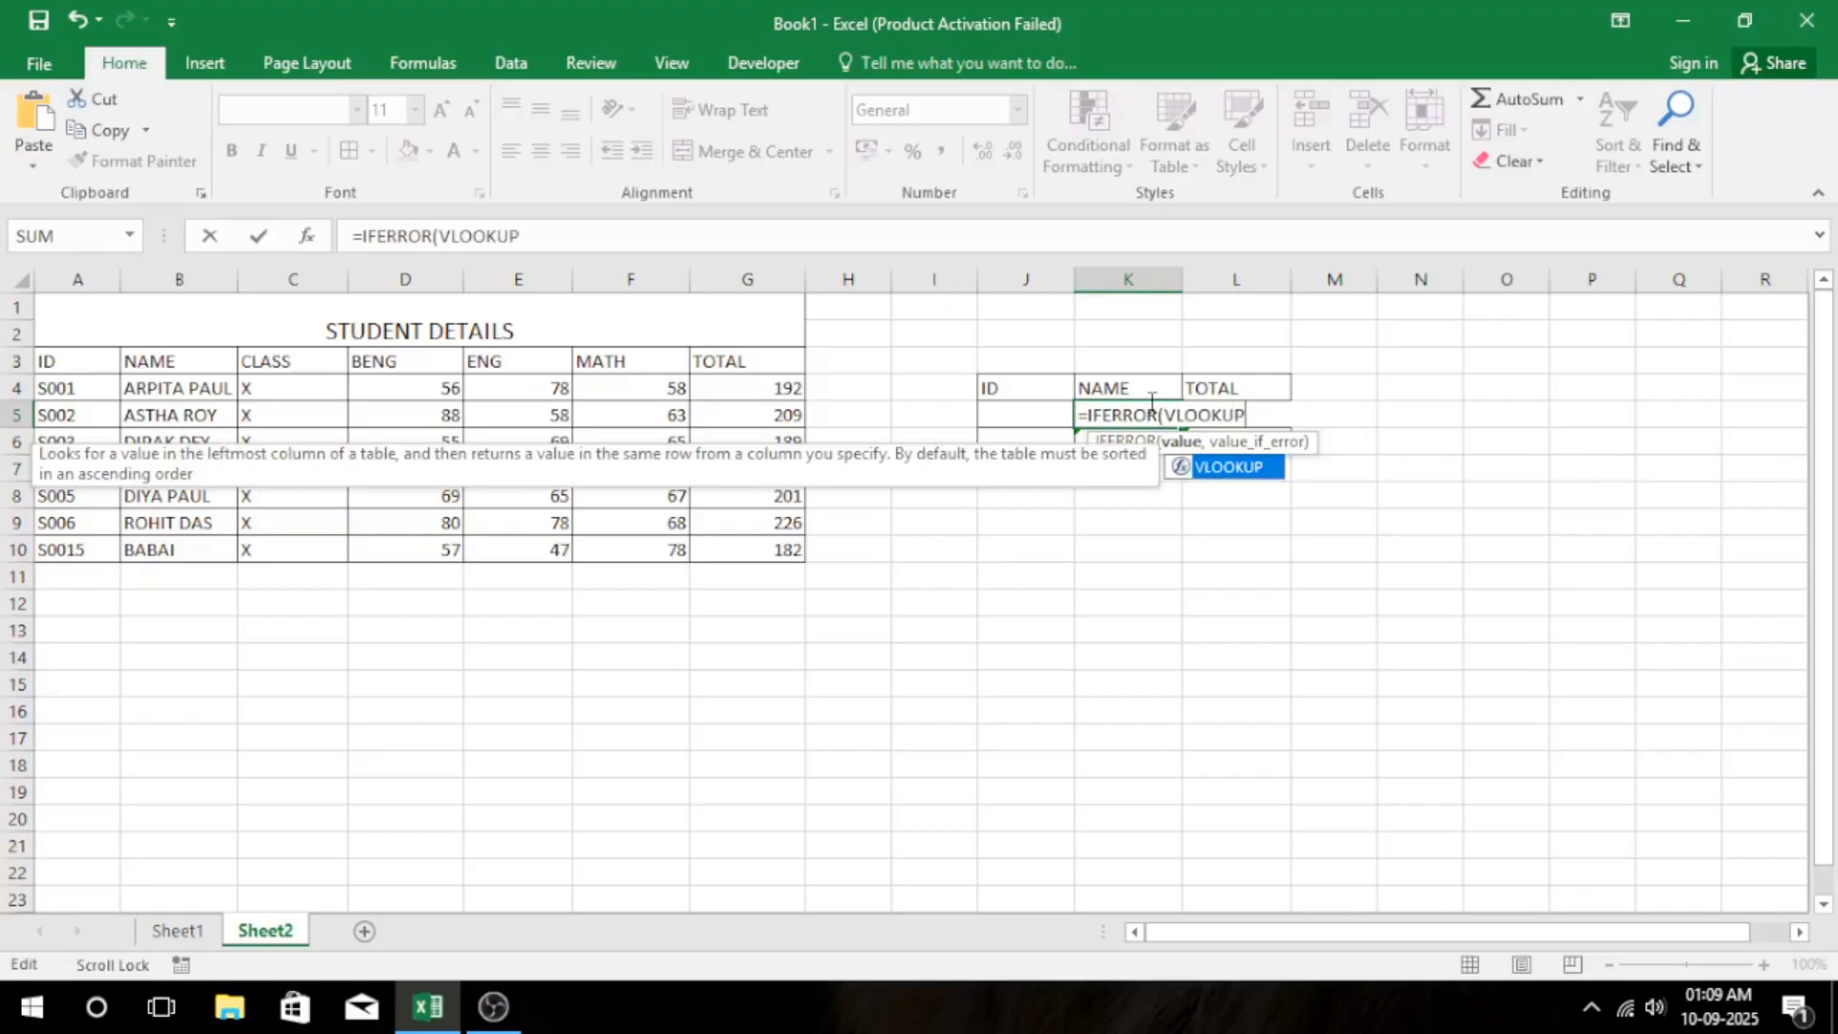
text(()
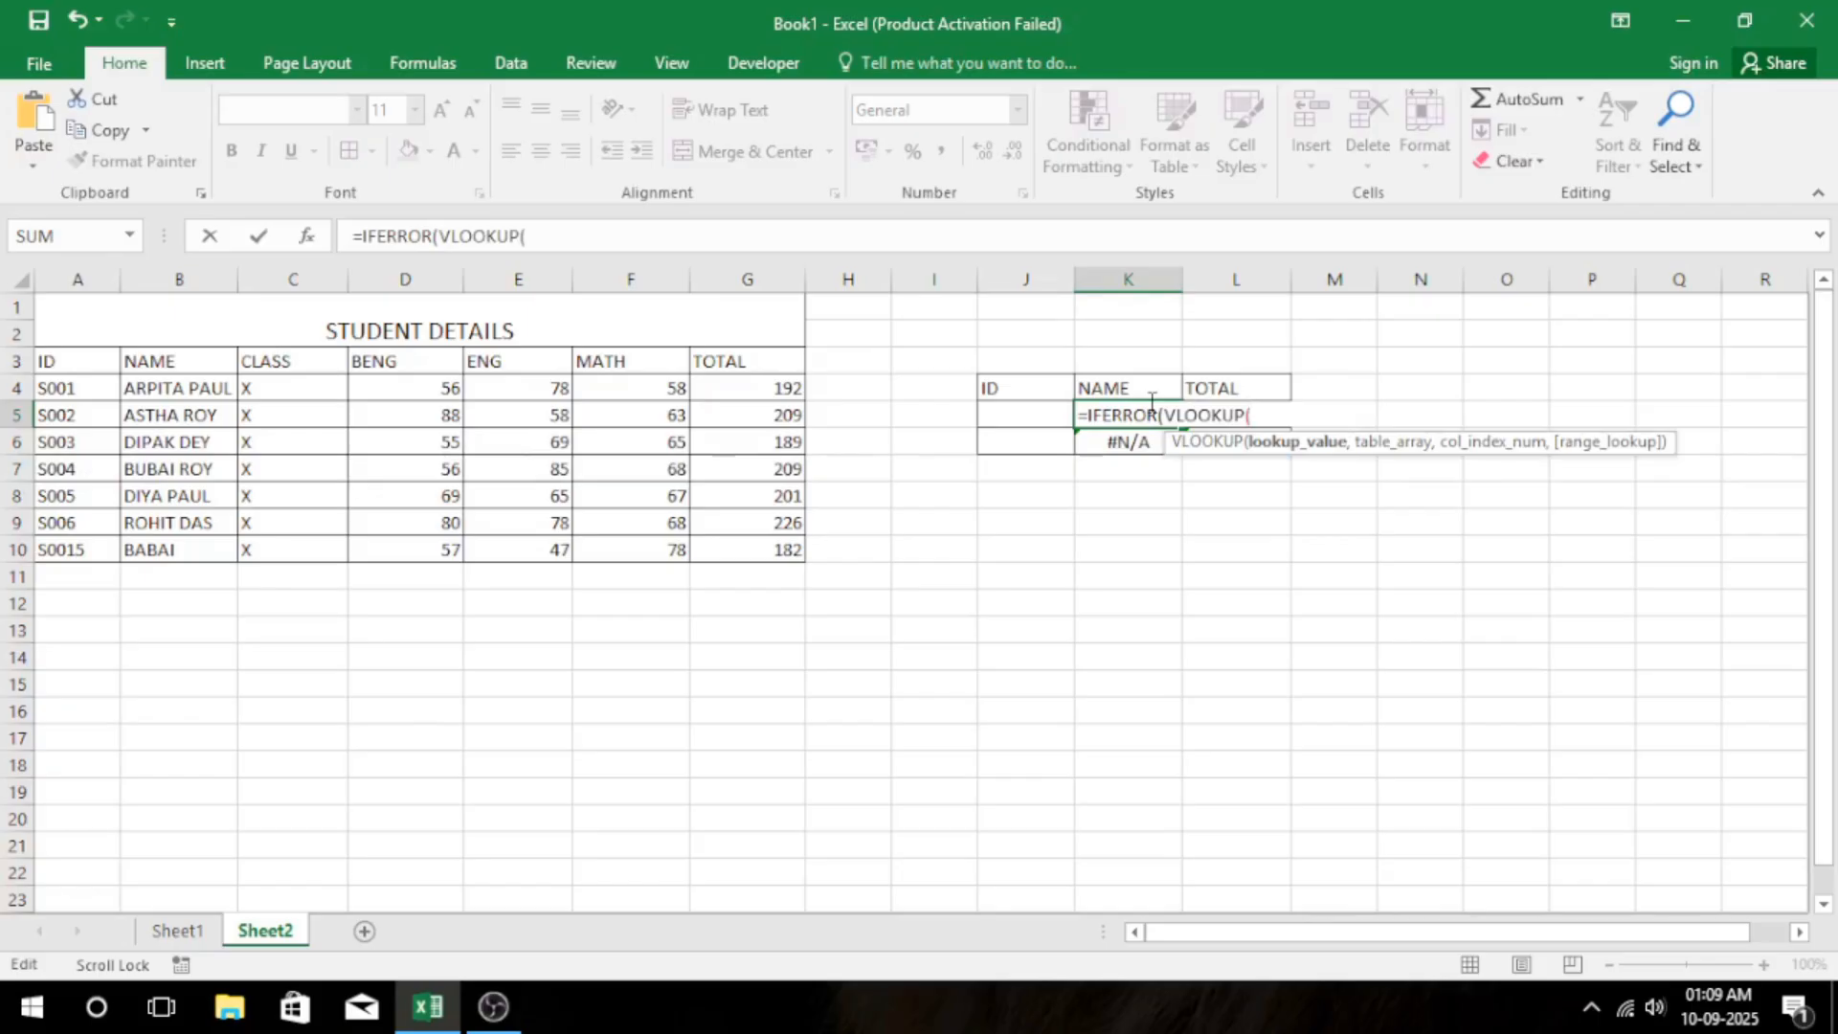
Complete the VLOOKUP arguments with lookup value J5, table A3:G10, column index 2 and exact match 0.
click(1024, 412)
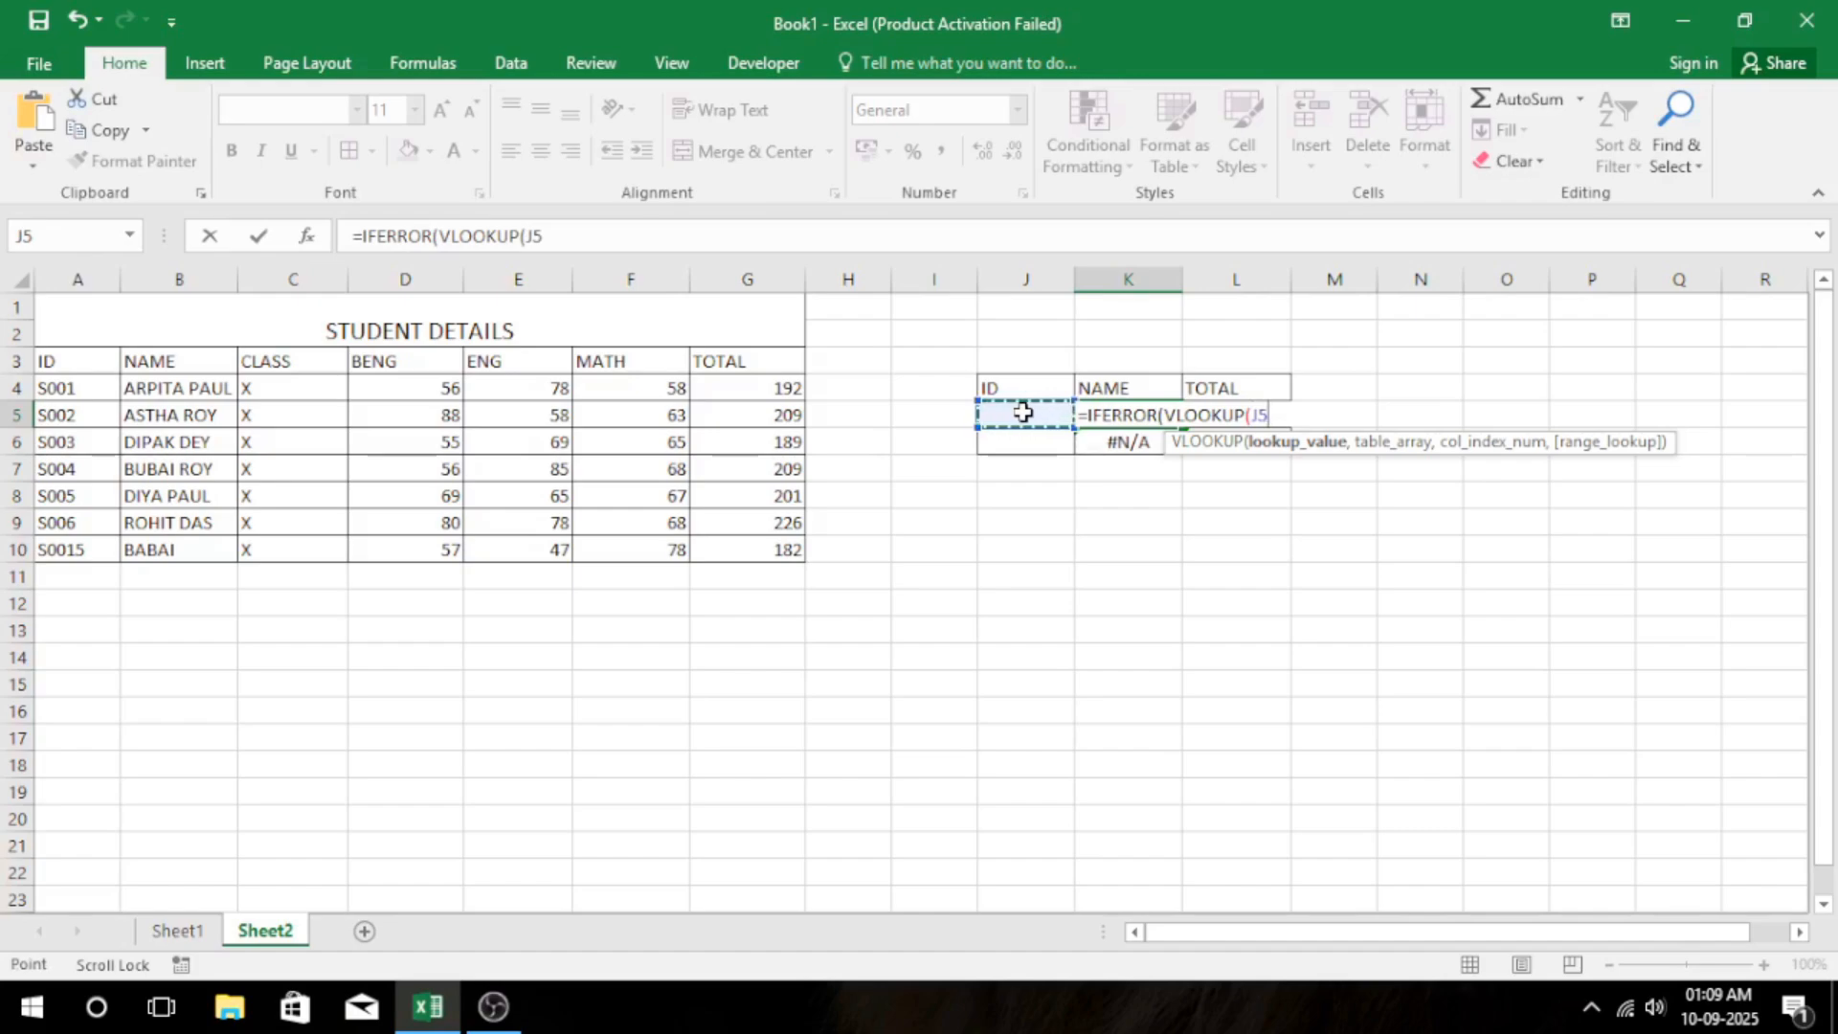
text(,)
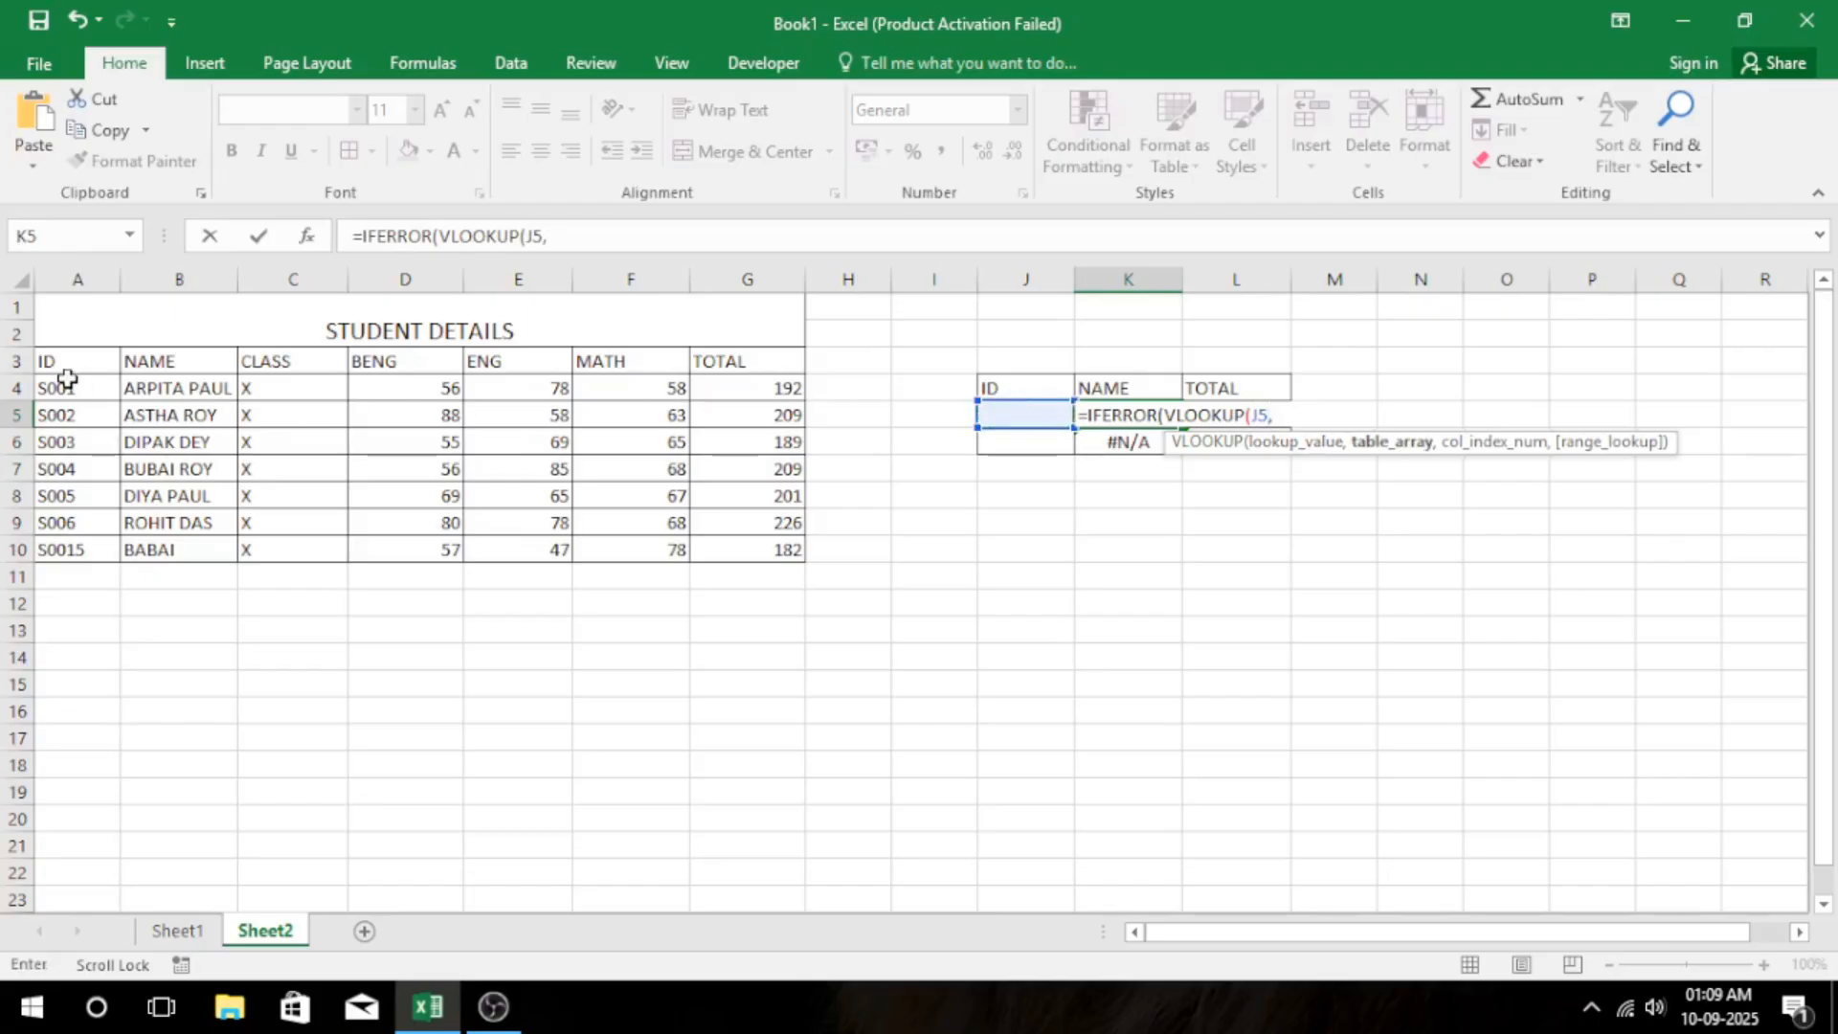
drag(67, 355, 760, 556)
text(,)
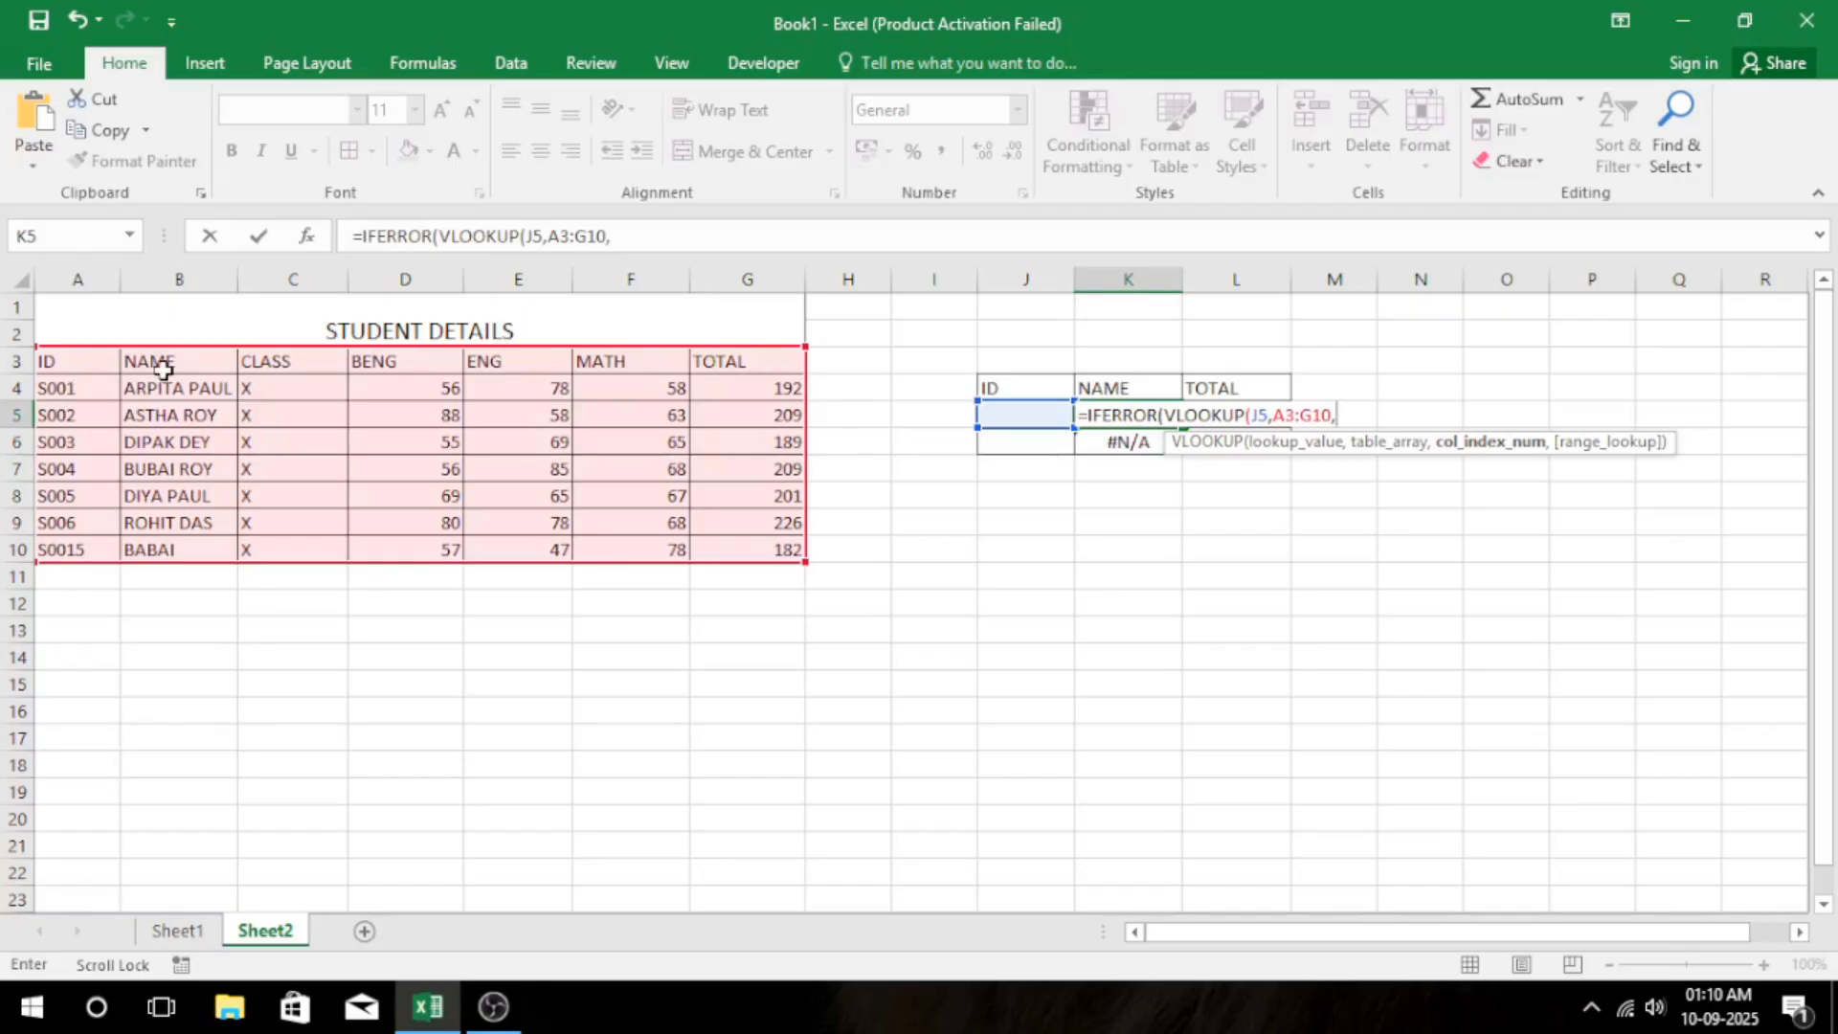
text(2)
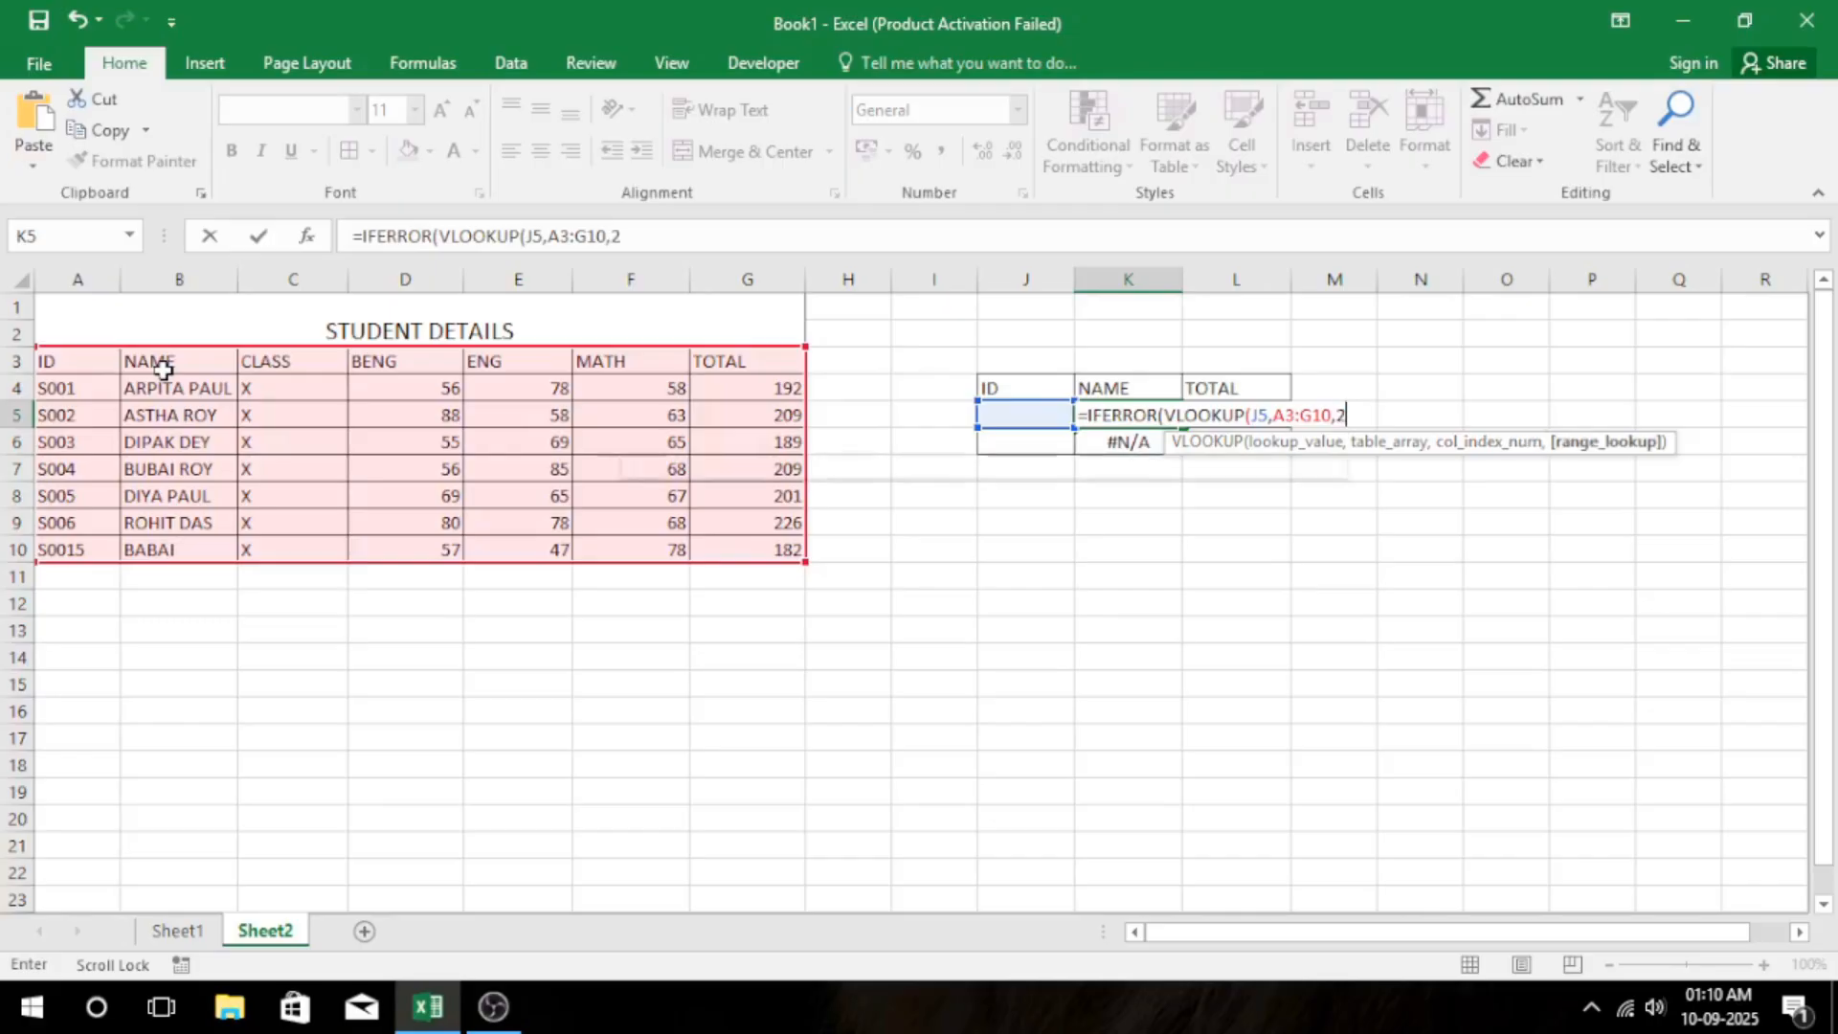
text(,0))
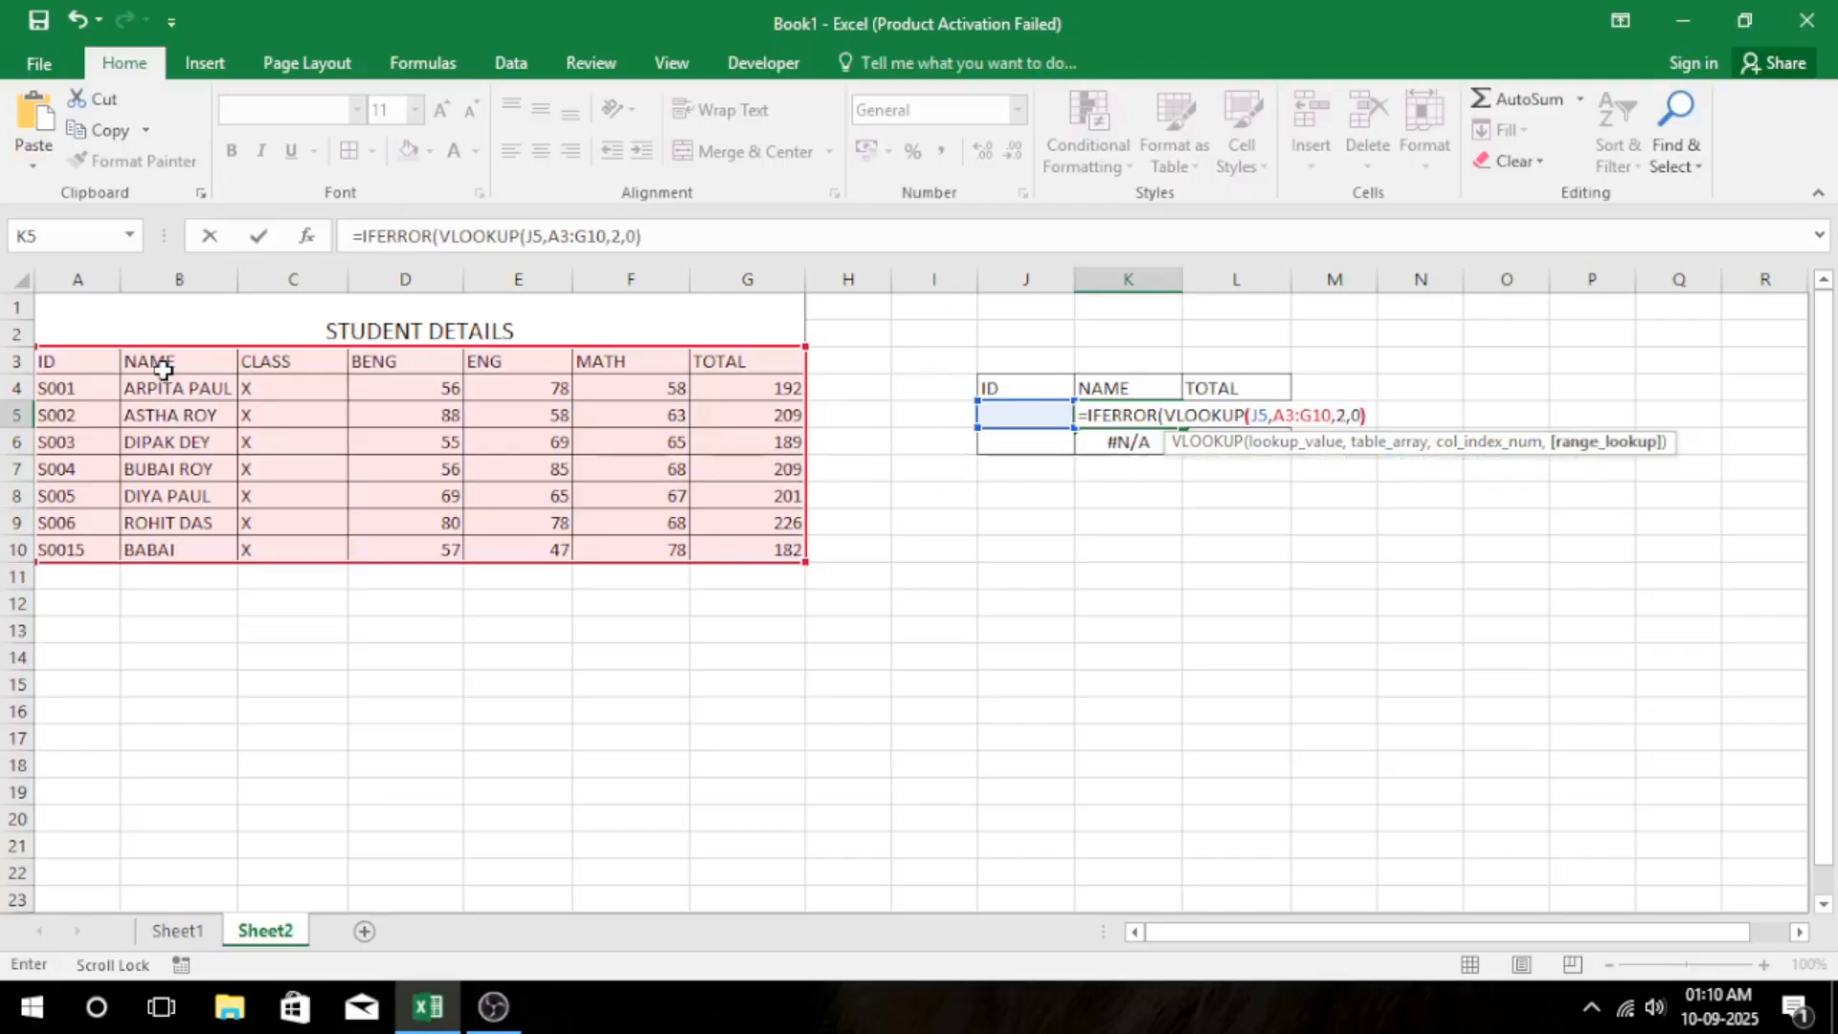
text(,")
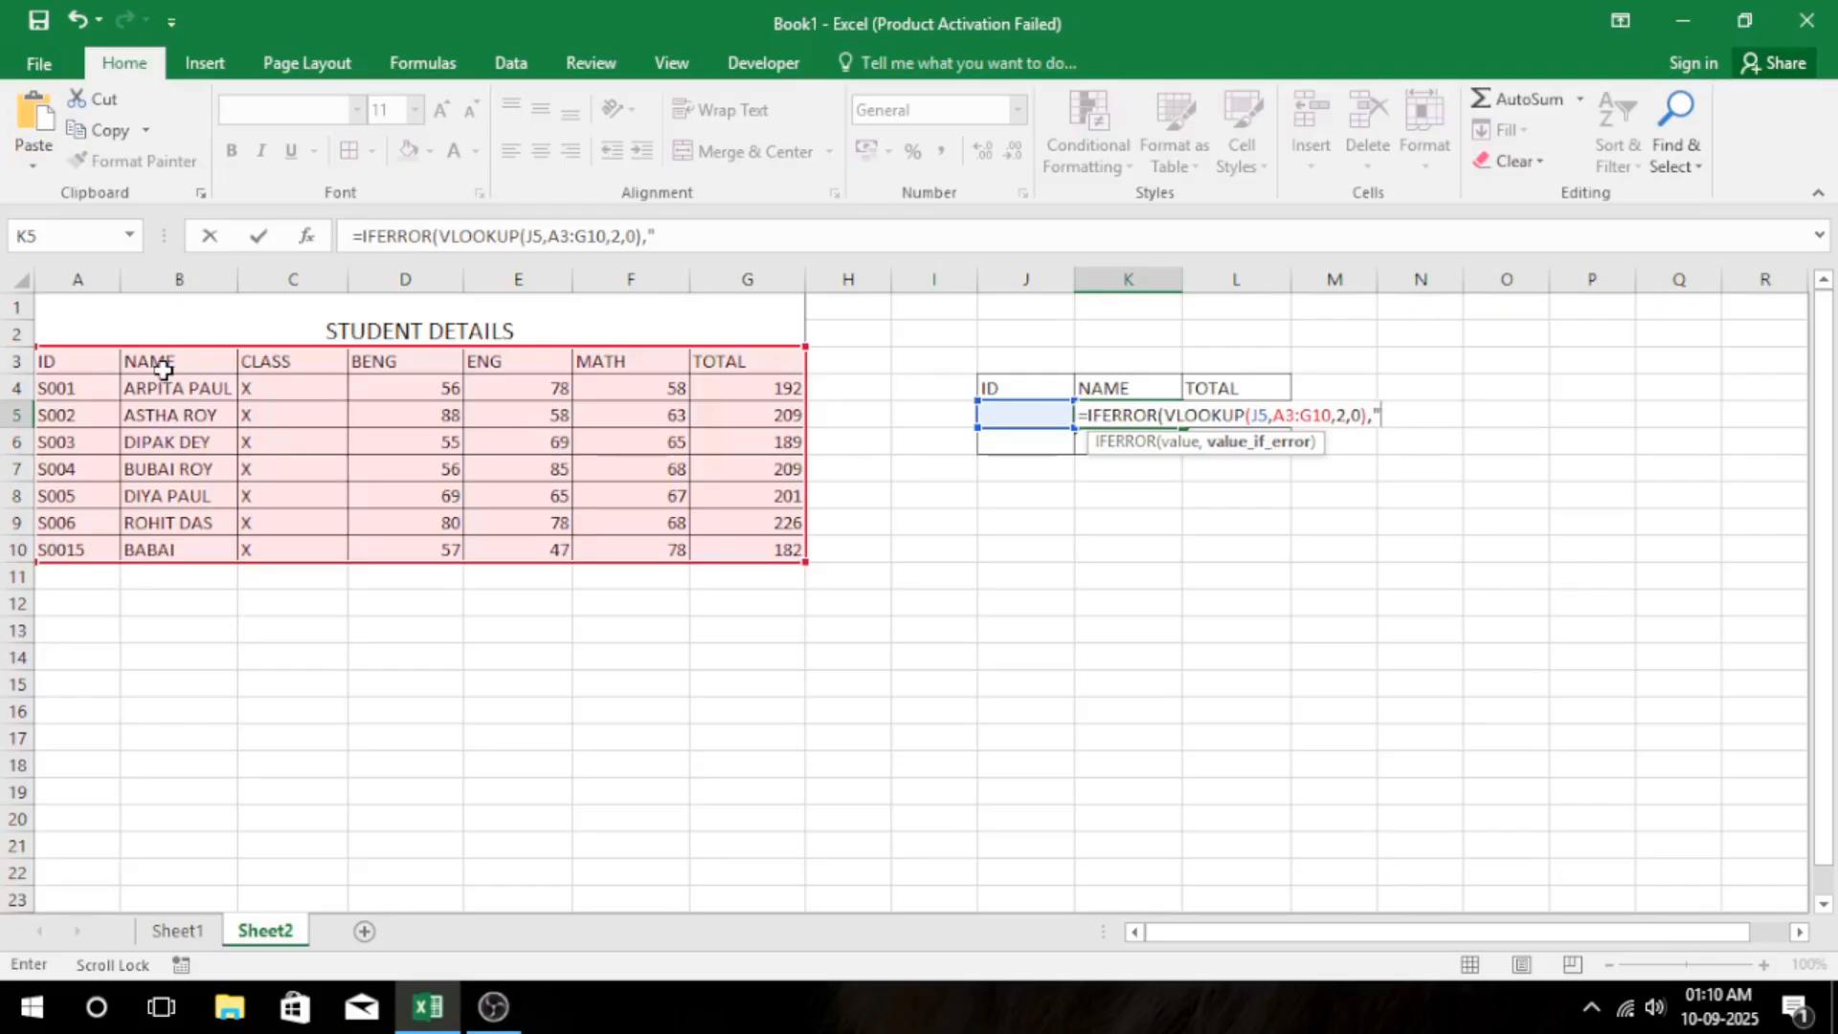
Set "NOT FOUND" as the IFERROR fallback value and enter the completed formula in K5.
text(NOT FOUND)
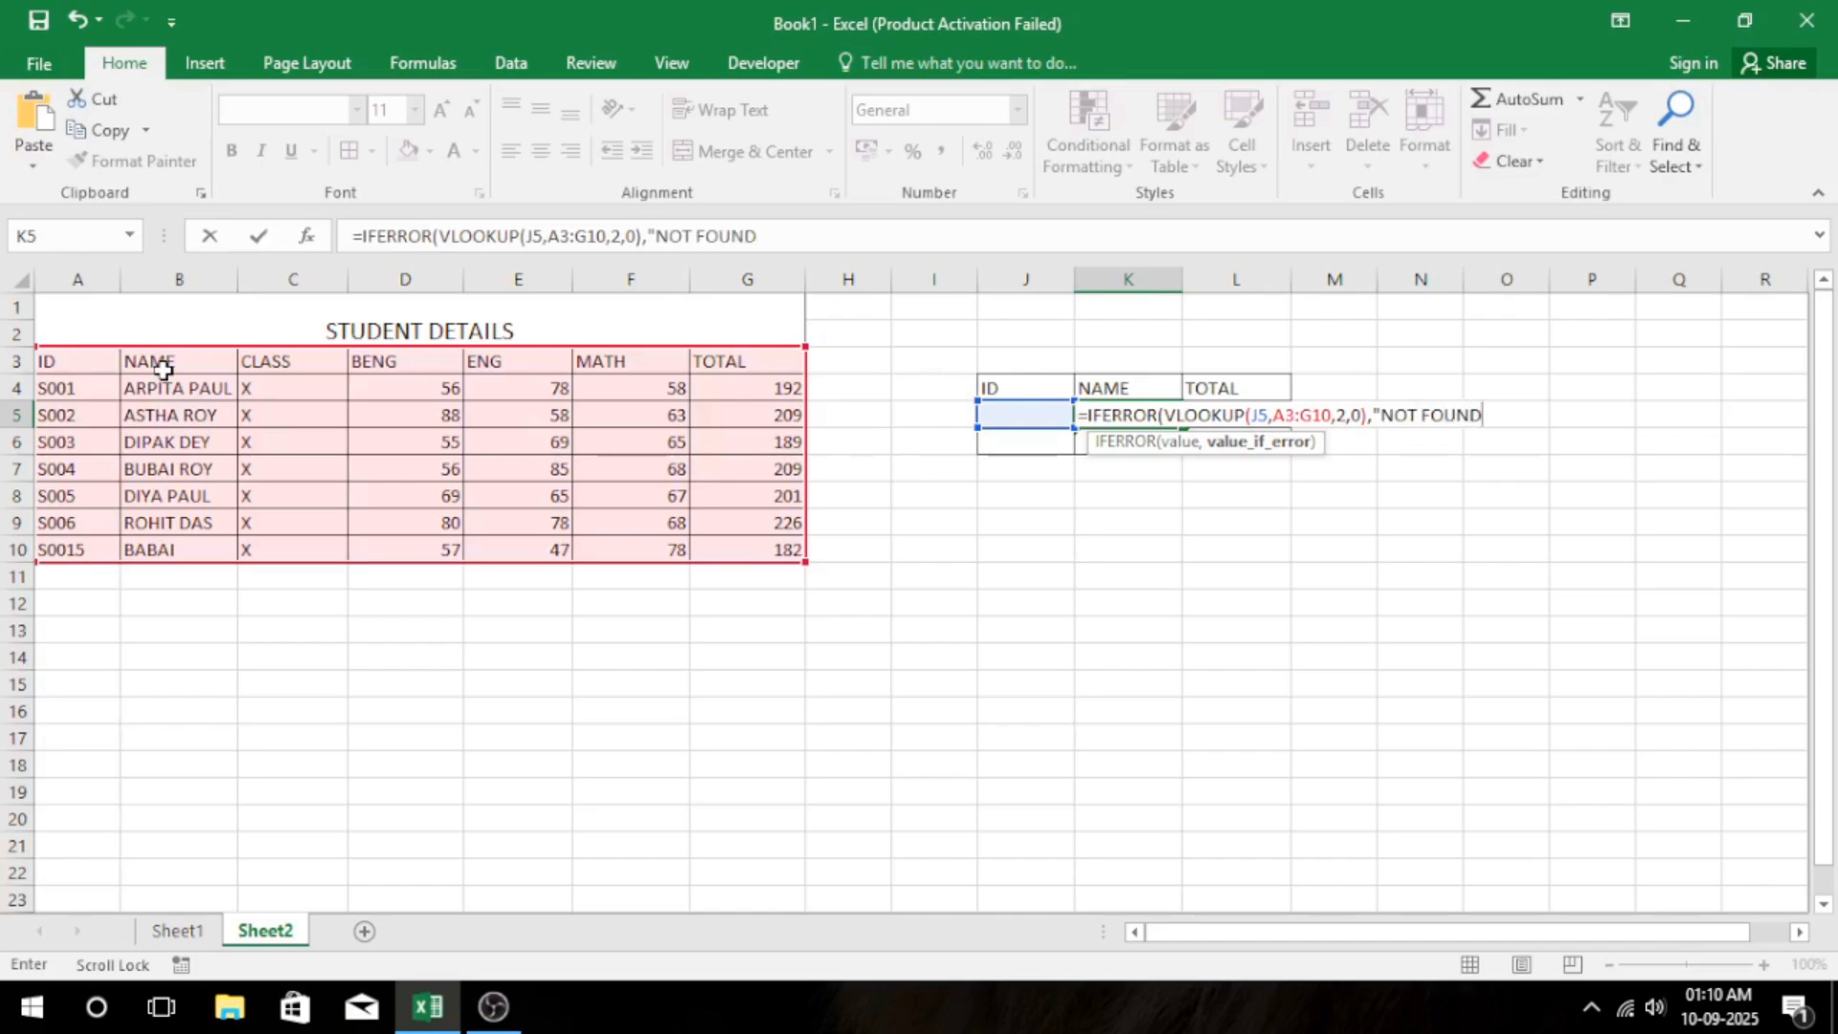
text("))
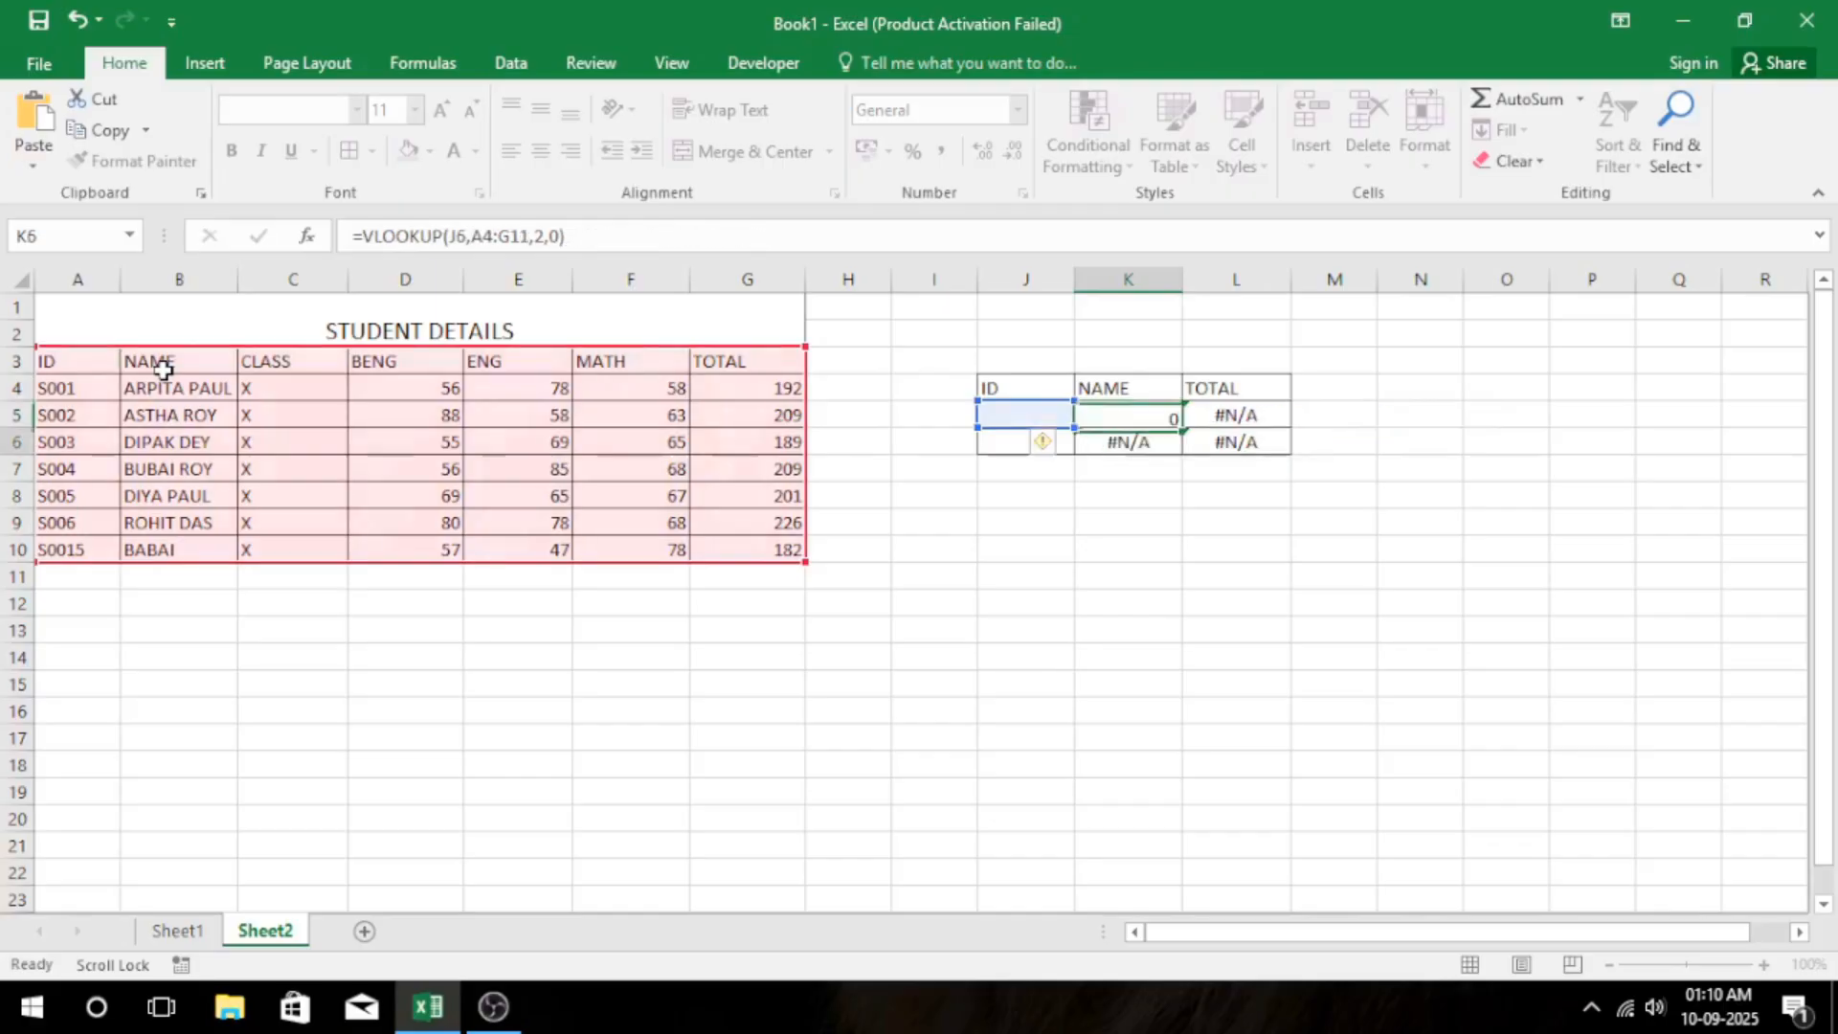
key(Return)
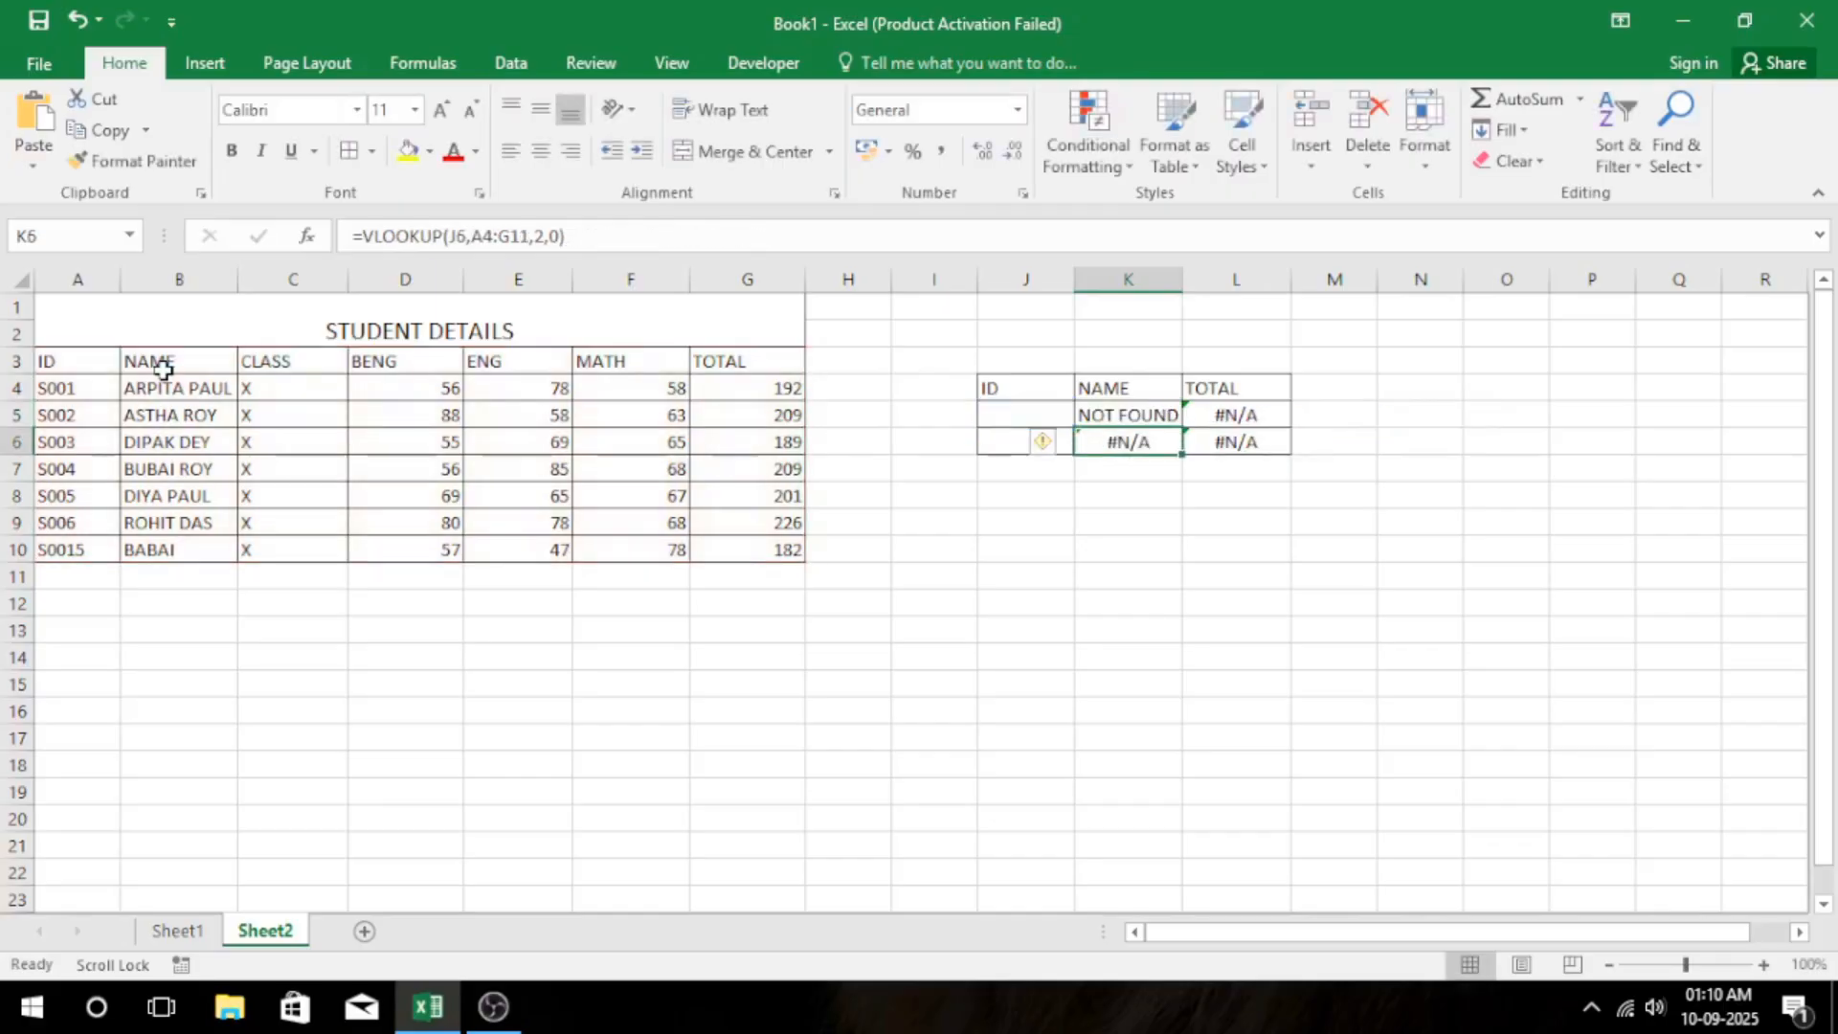
Copy the IFERROR formula from K5 down to K6.
click(1164, 415)
drag(1184, 427, 1153, 450)
click(1136, 542)
Check the empty ID cells J5:J6 and compare the name formula in K5 with the total formula in L5.
drag(1006, 418, 1005, 443)
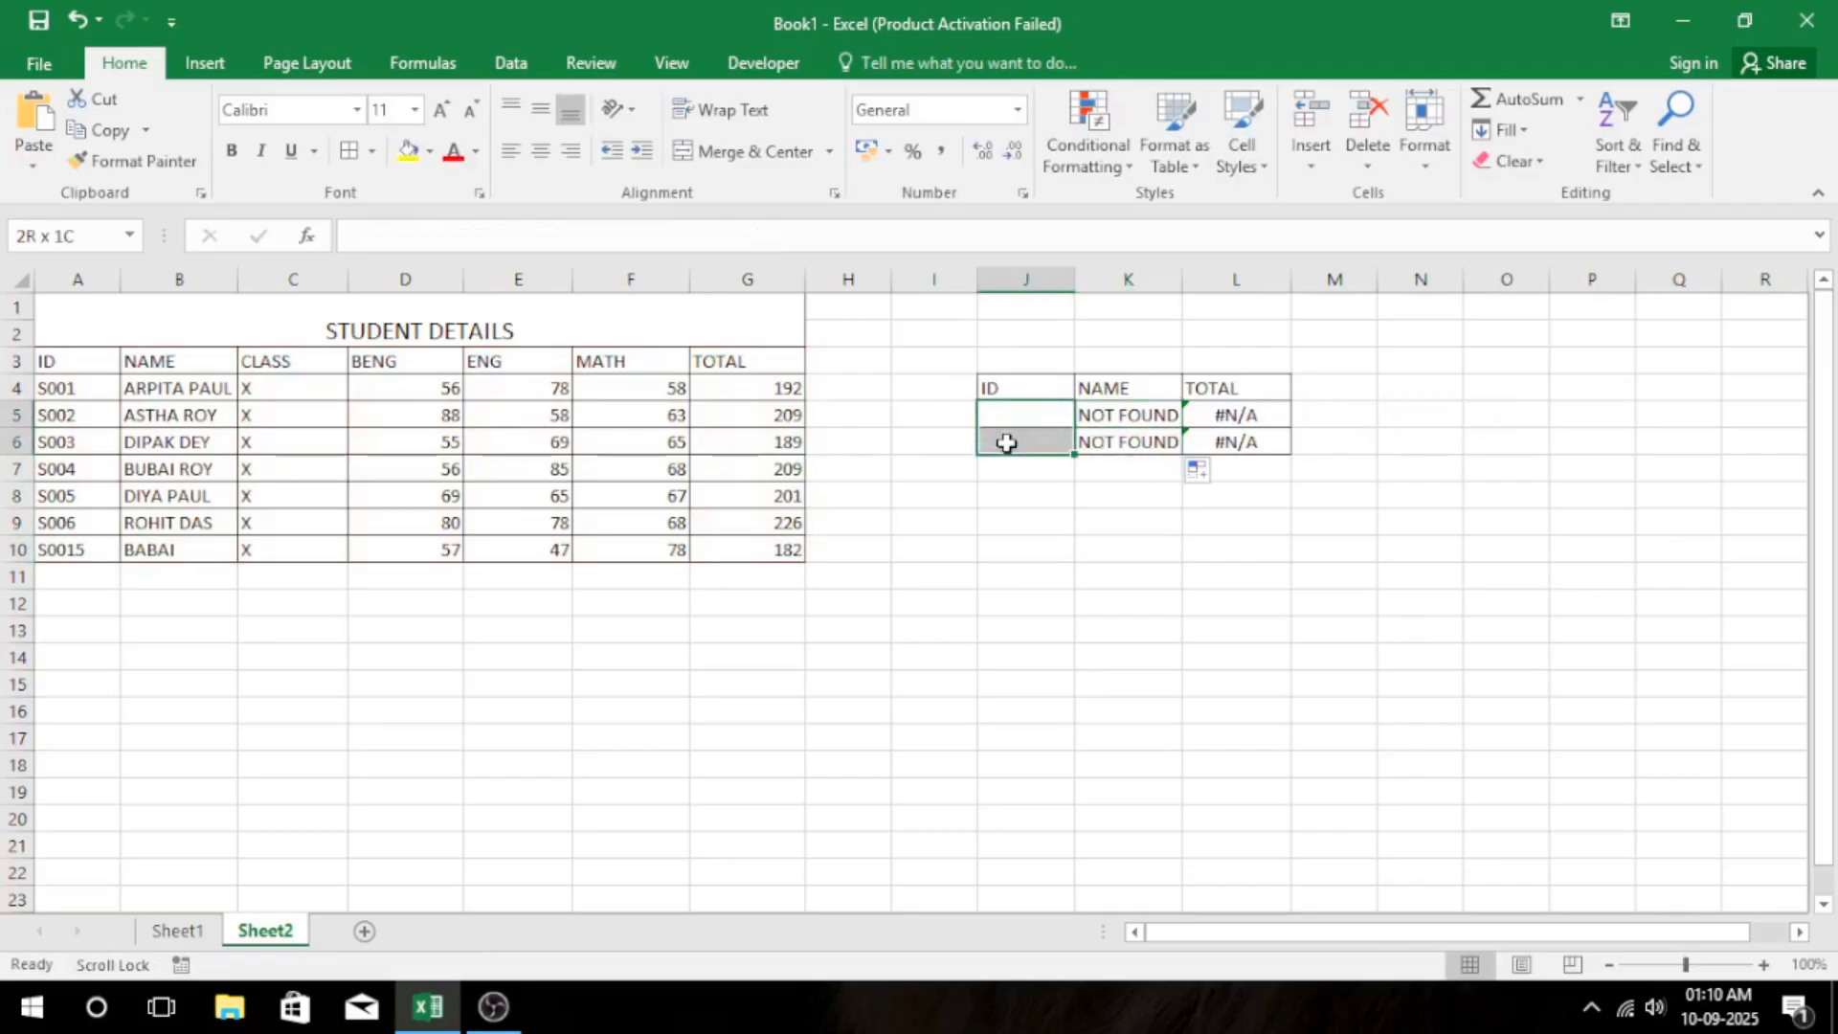
click(1115, 419)
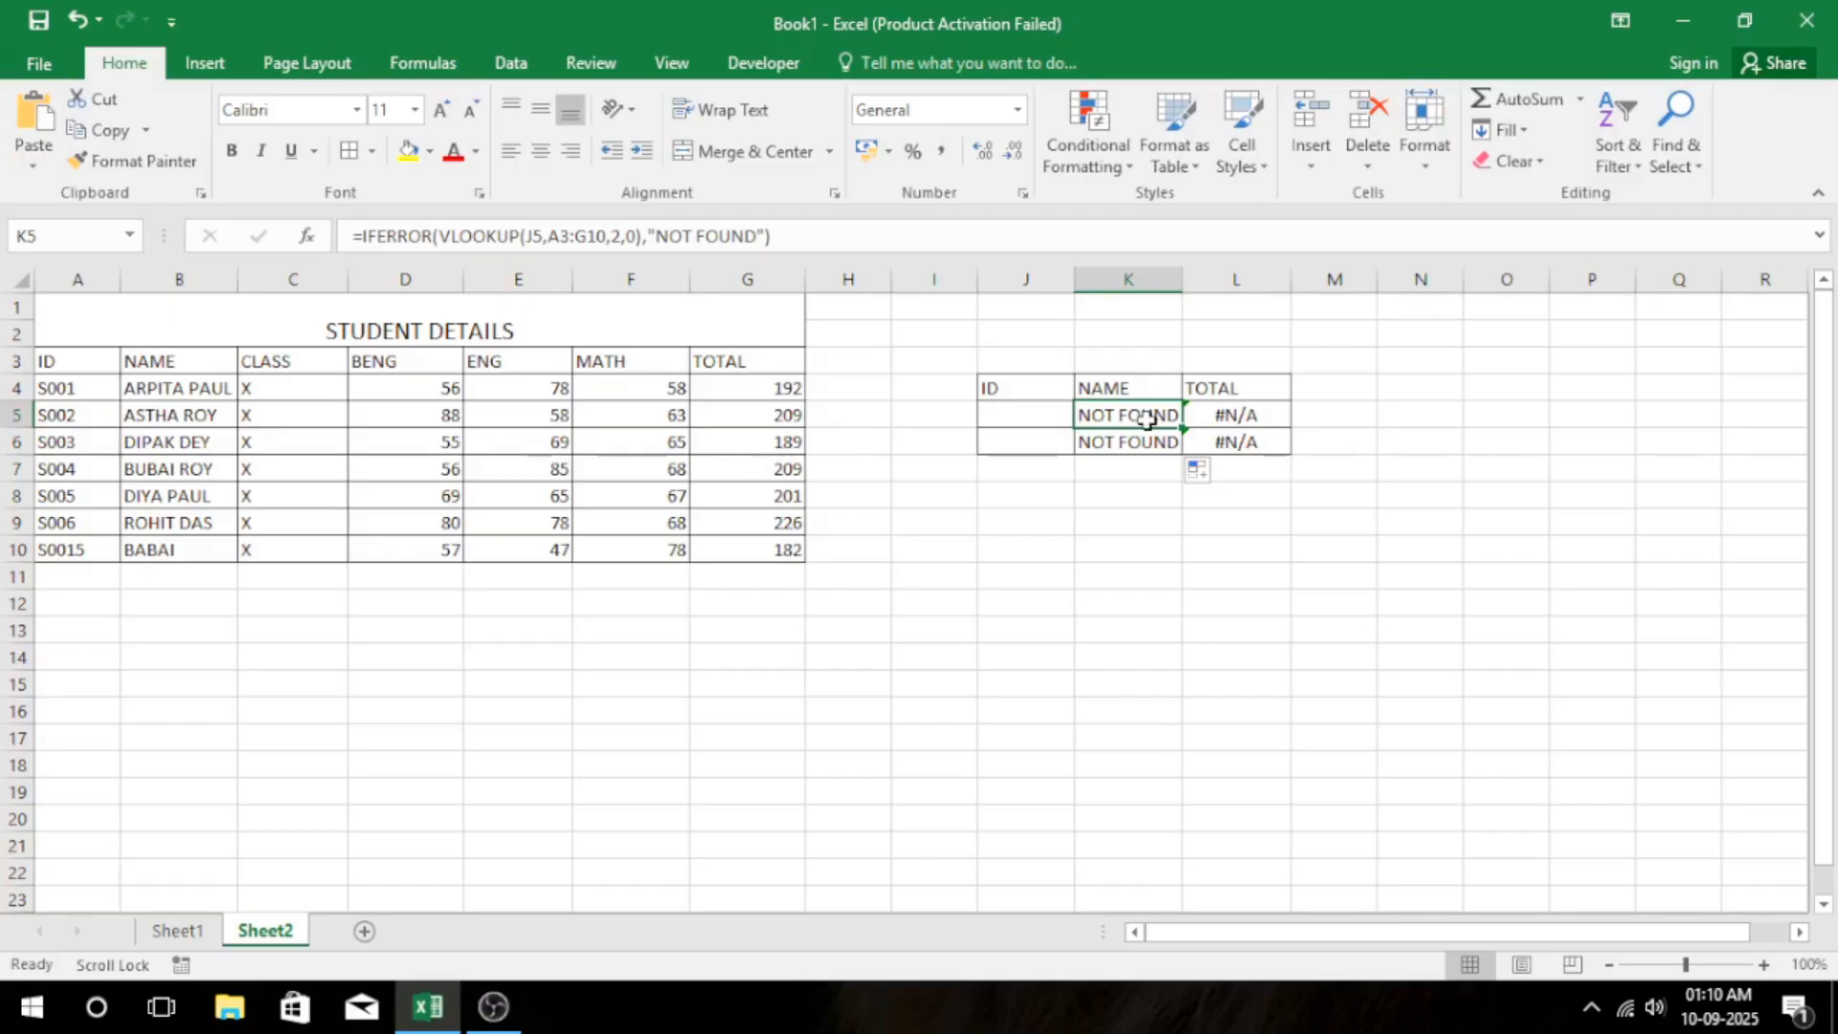
click(1233, 414)
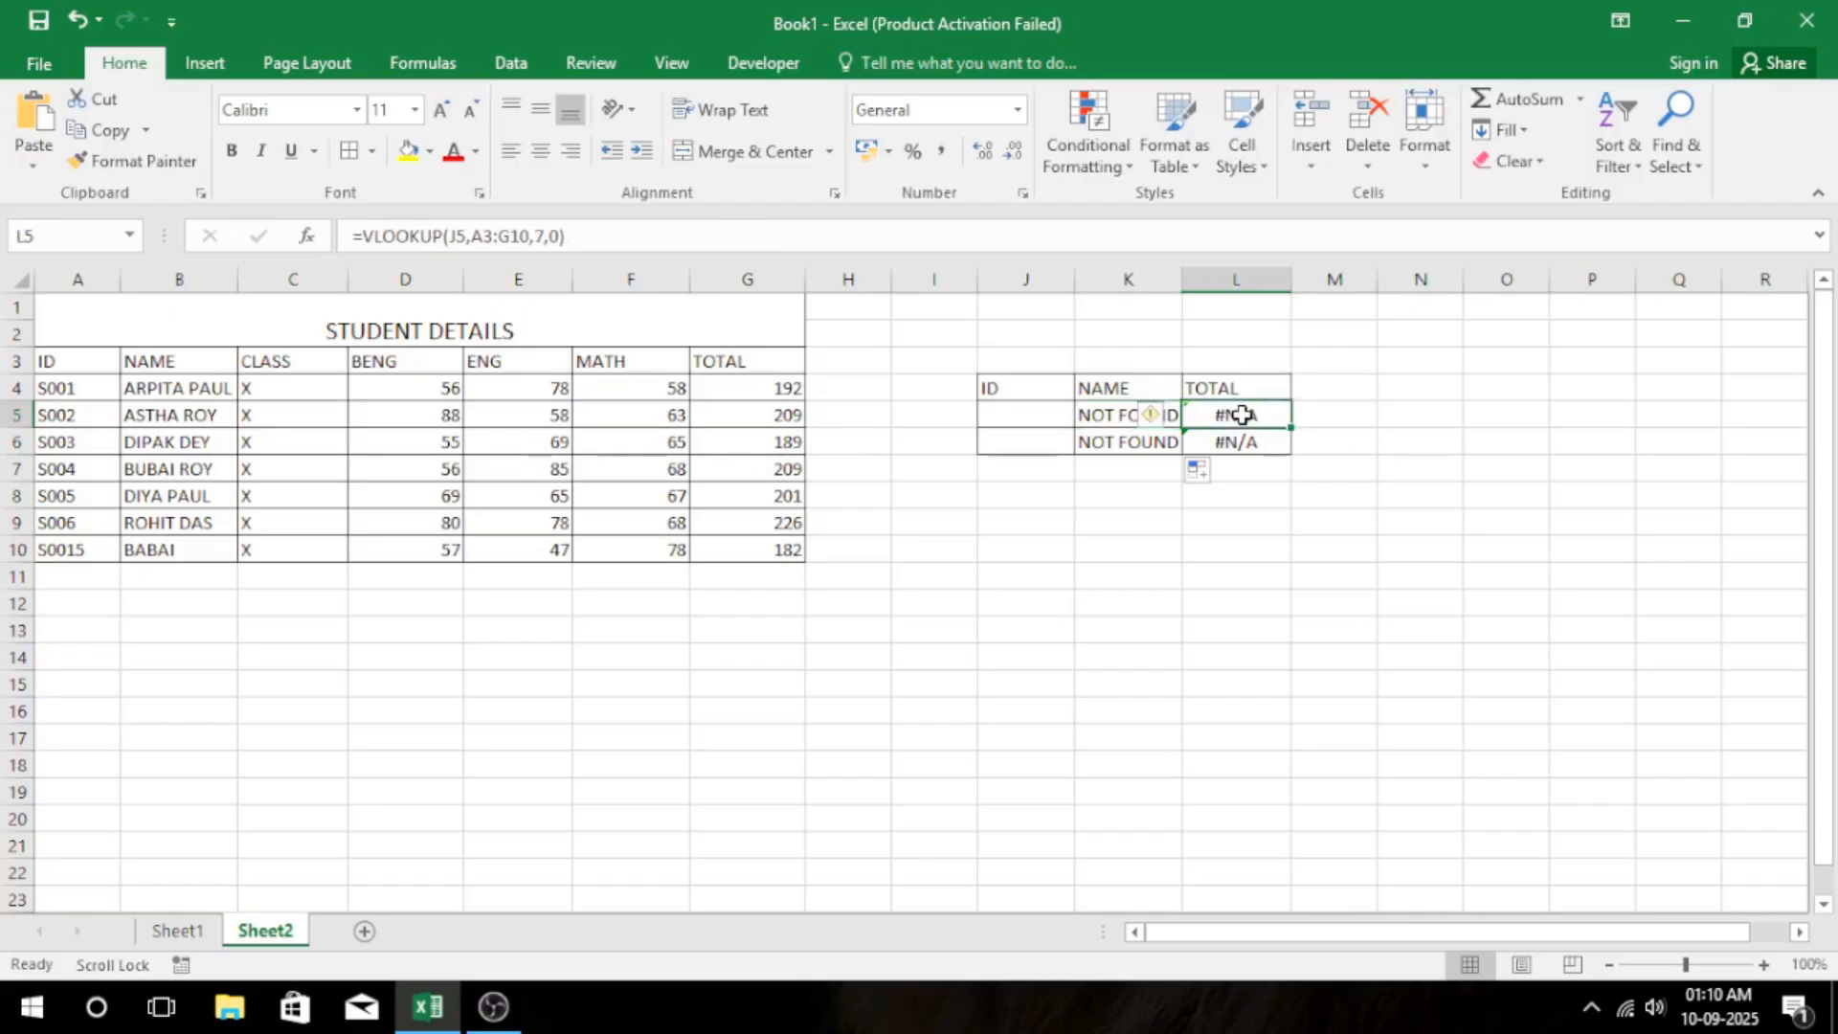
click(1340, 421)
click(1242, 418)
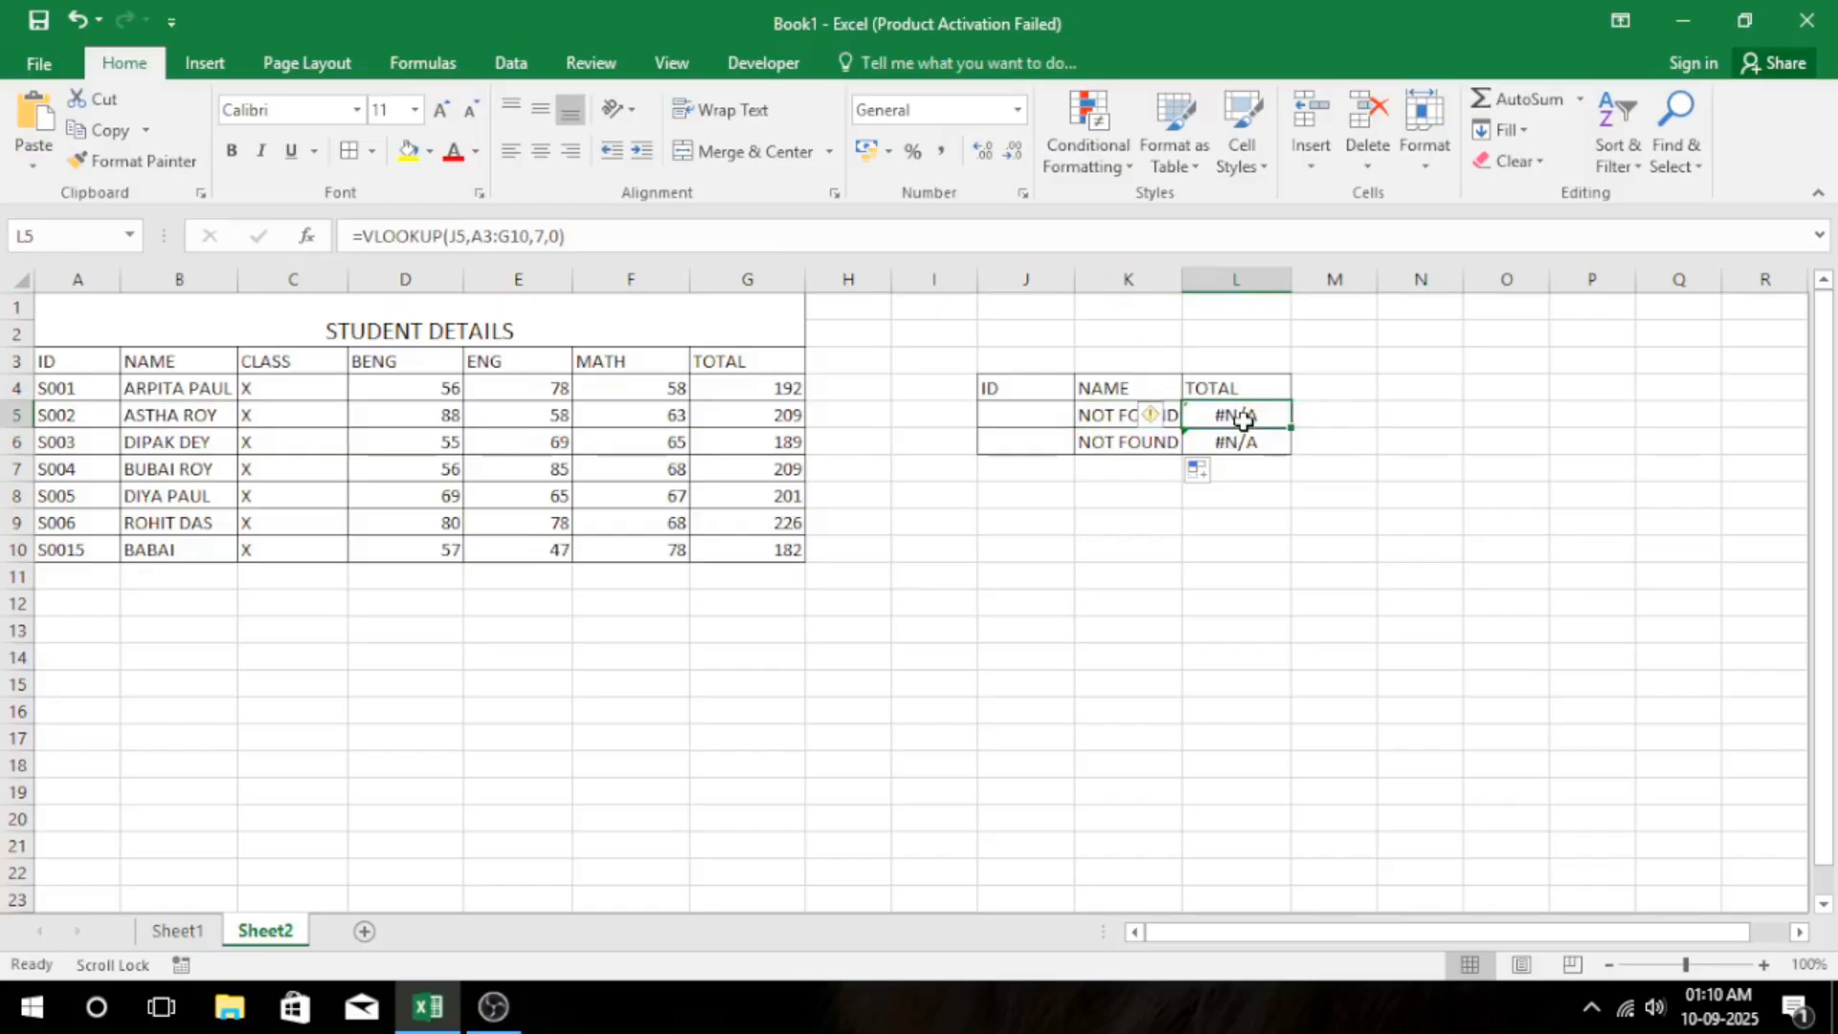
click(1104, 418)
Test the lookup by entering the student IDs from A4 and A9 in J5 and J6, and clear both cells.
click(1032, 419)
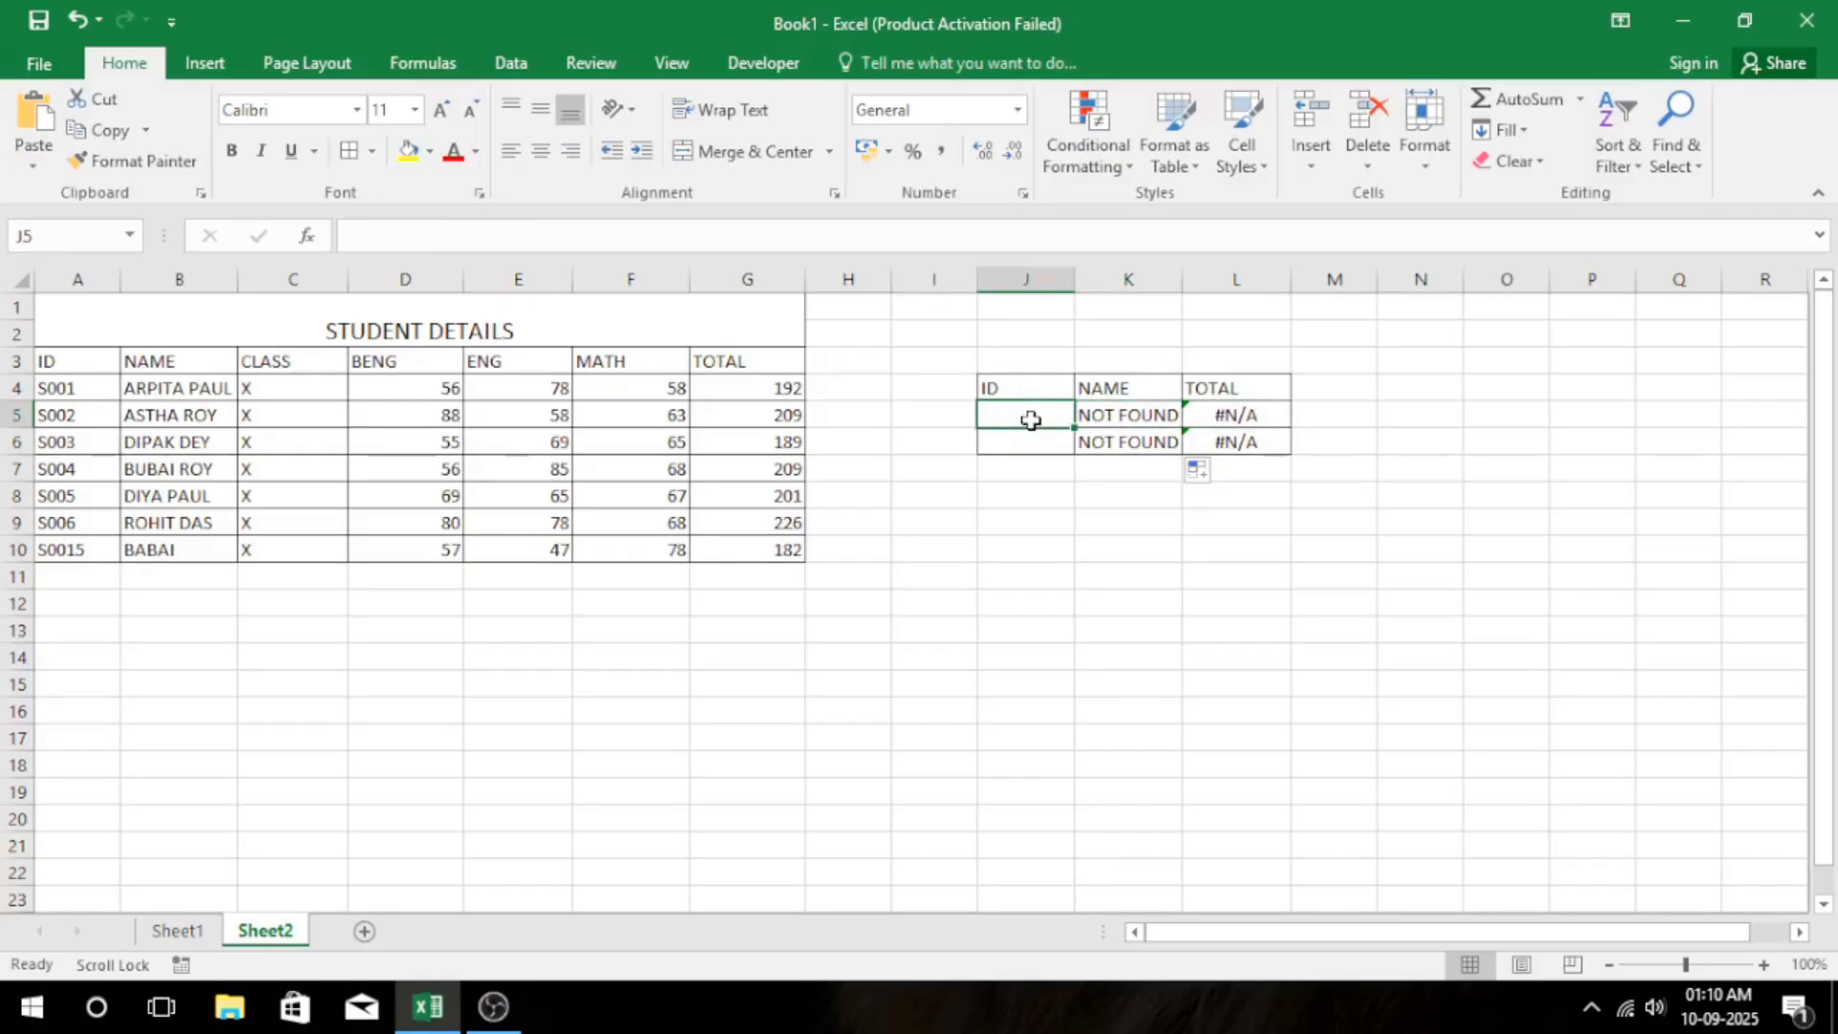
text(S001)
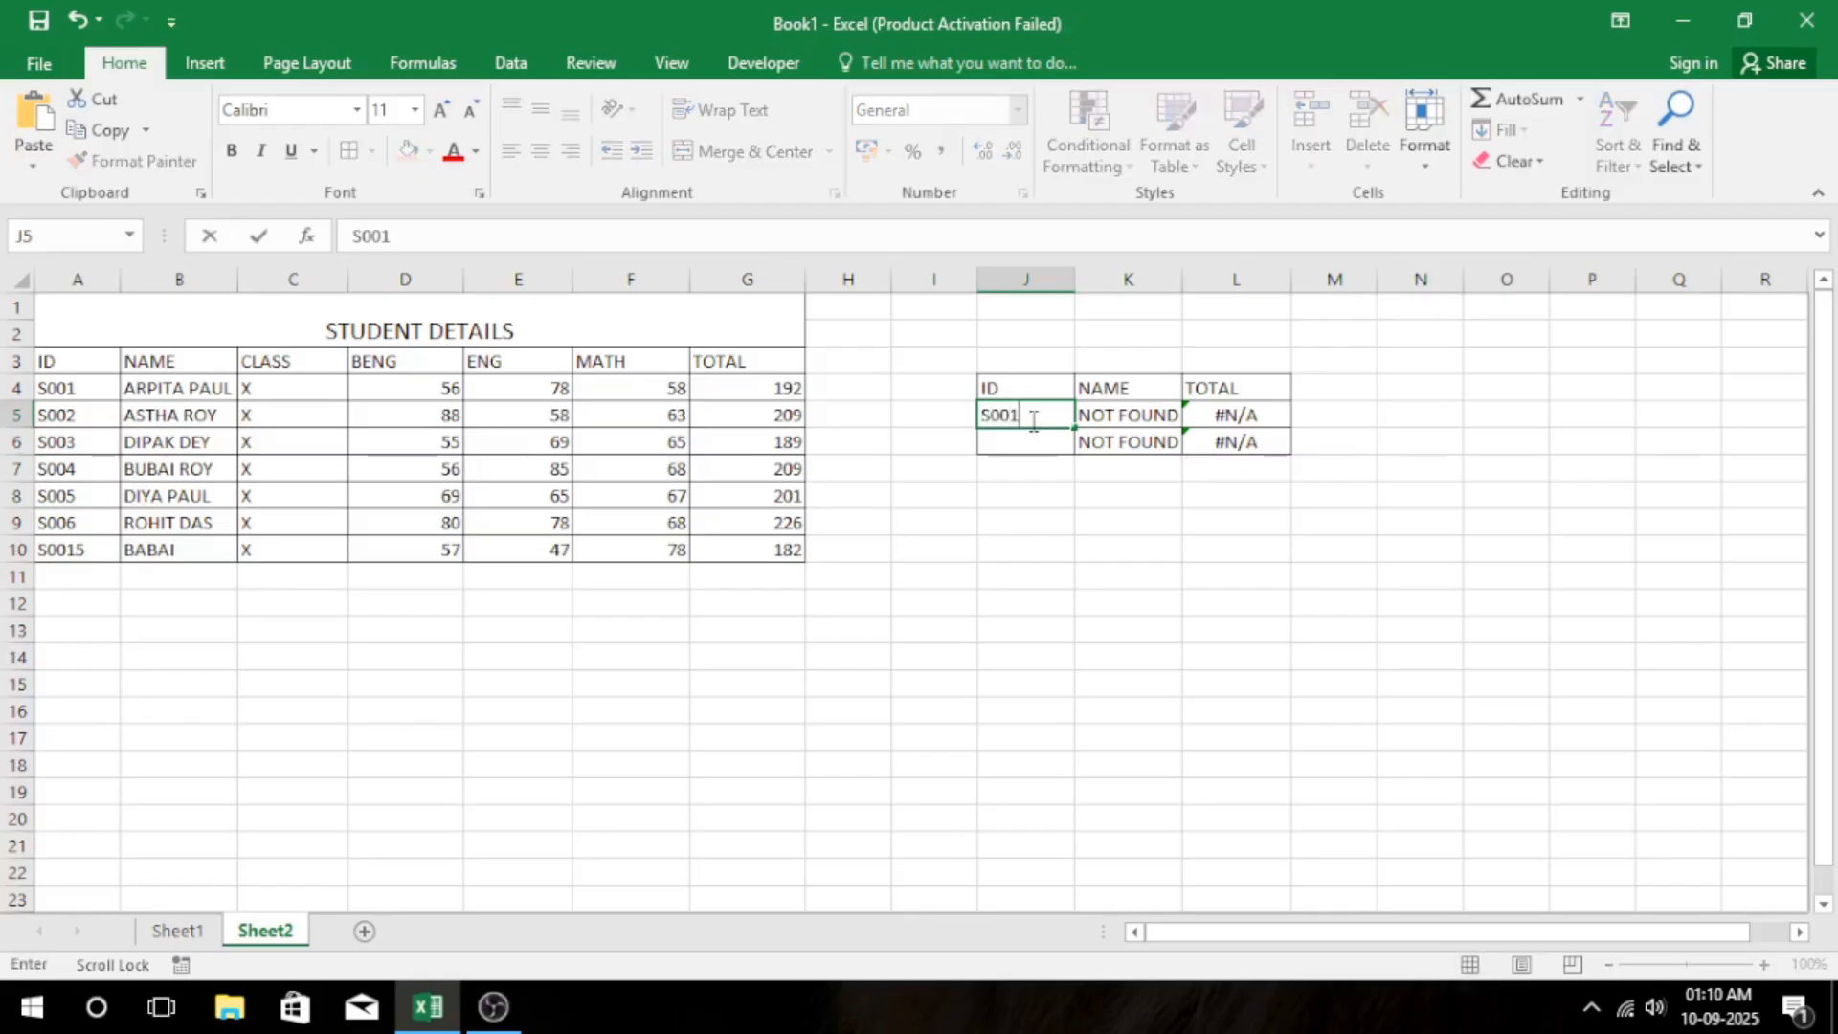
key(Return)
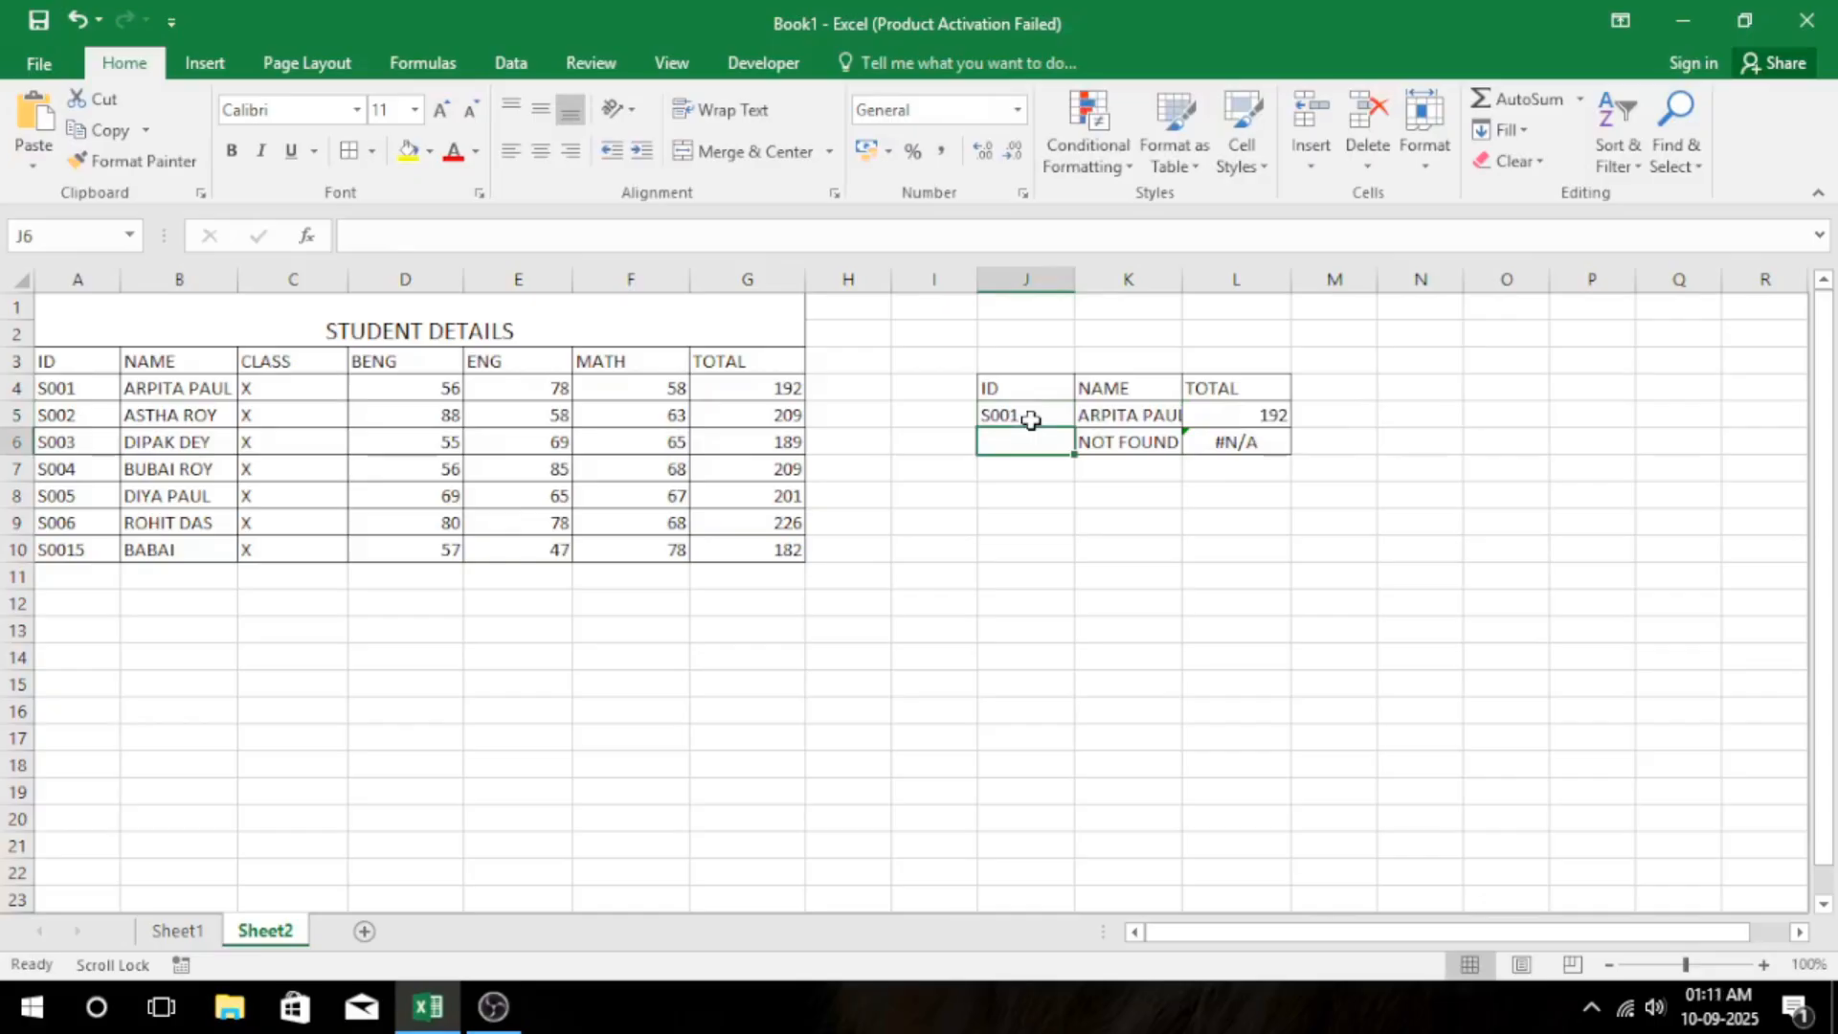
text(S006)
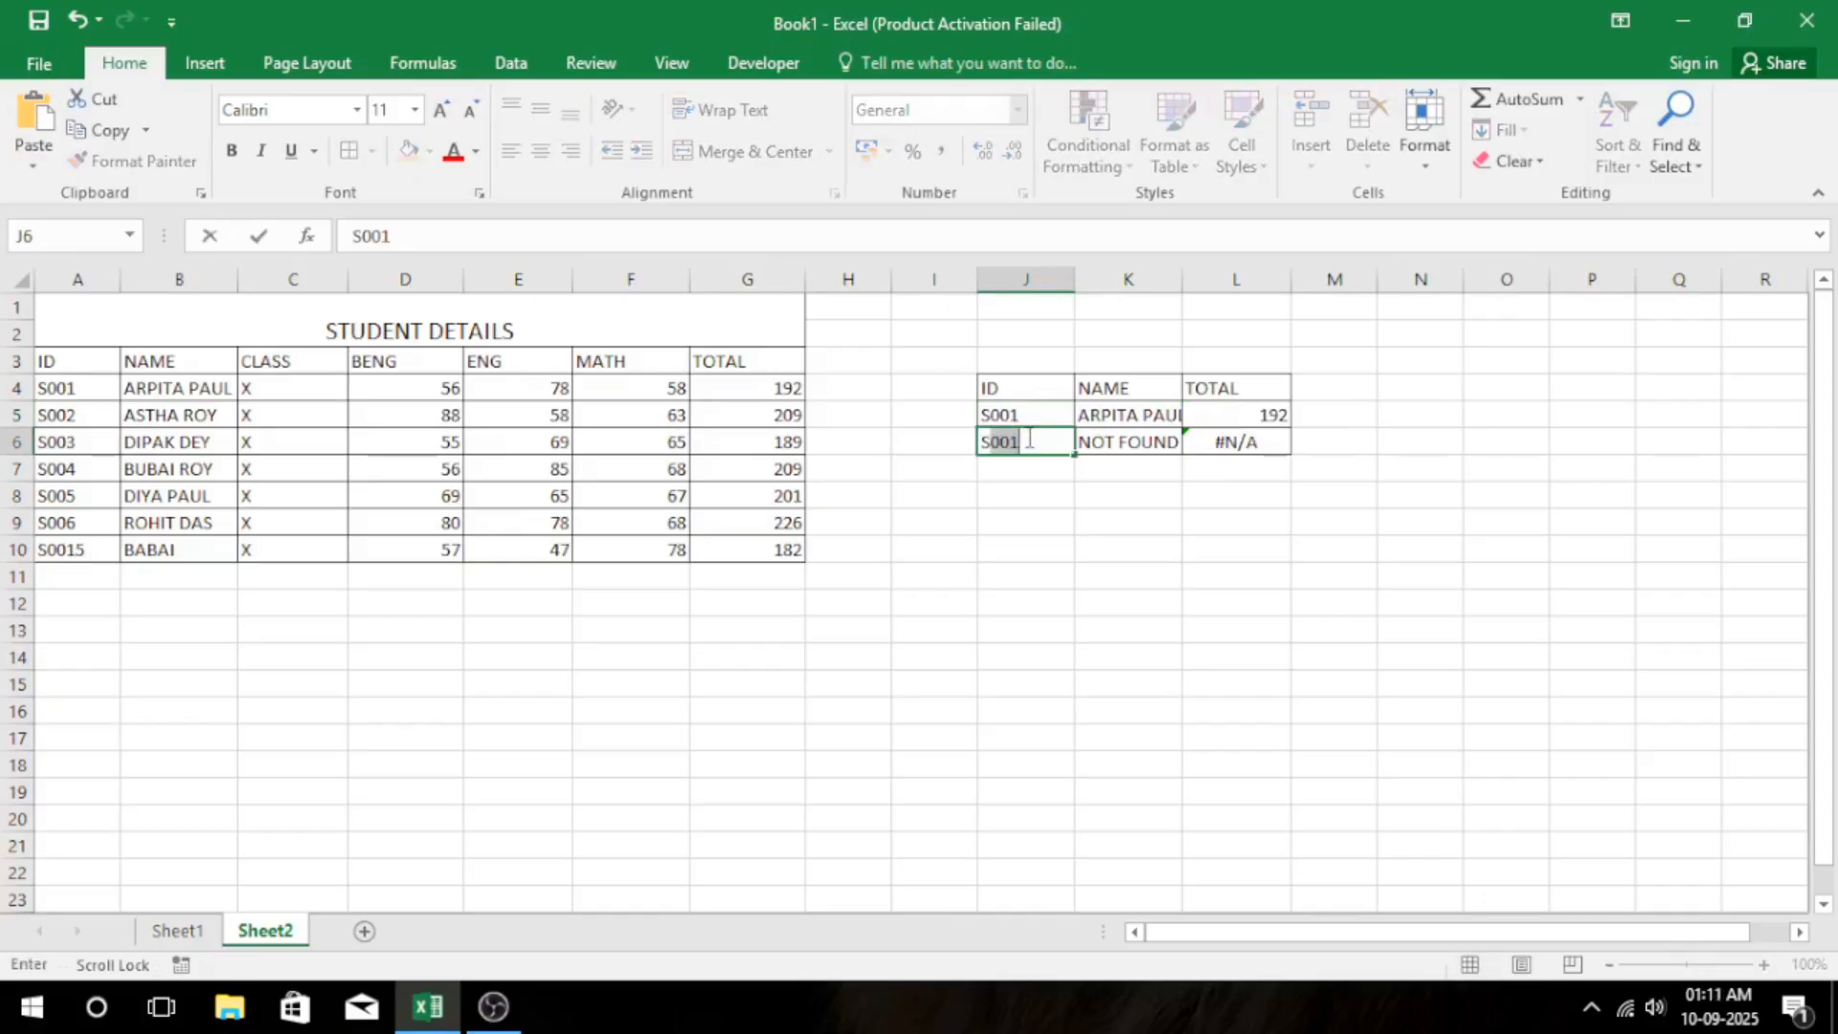
key(Return)
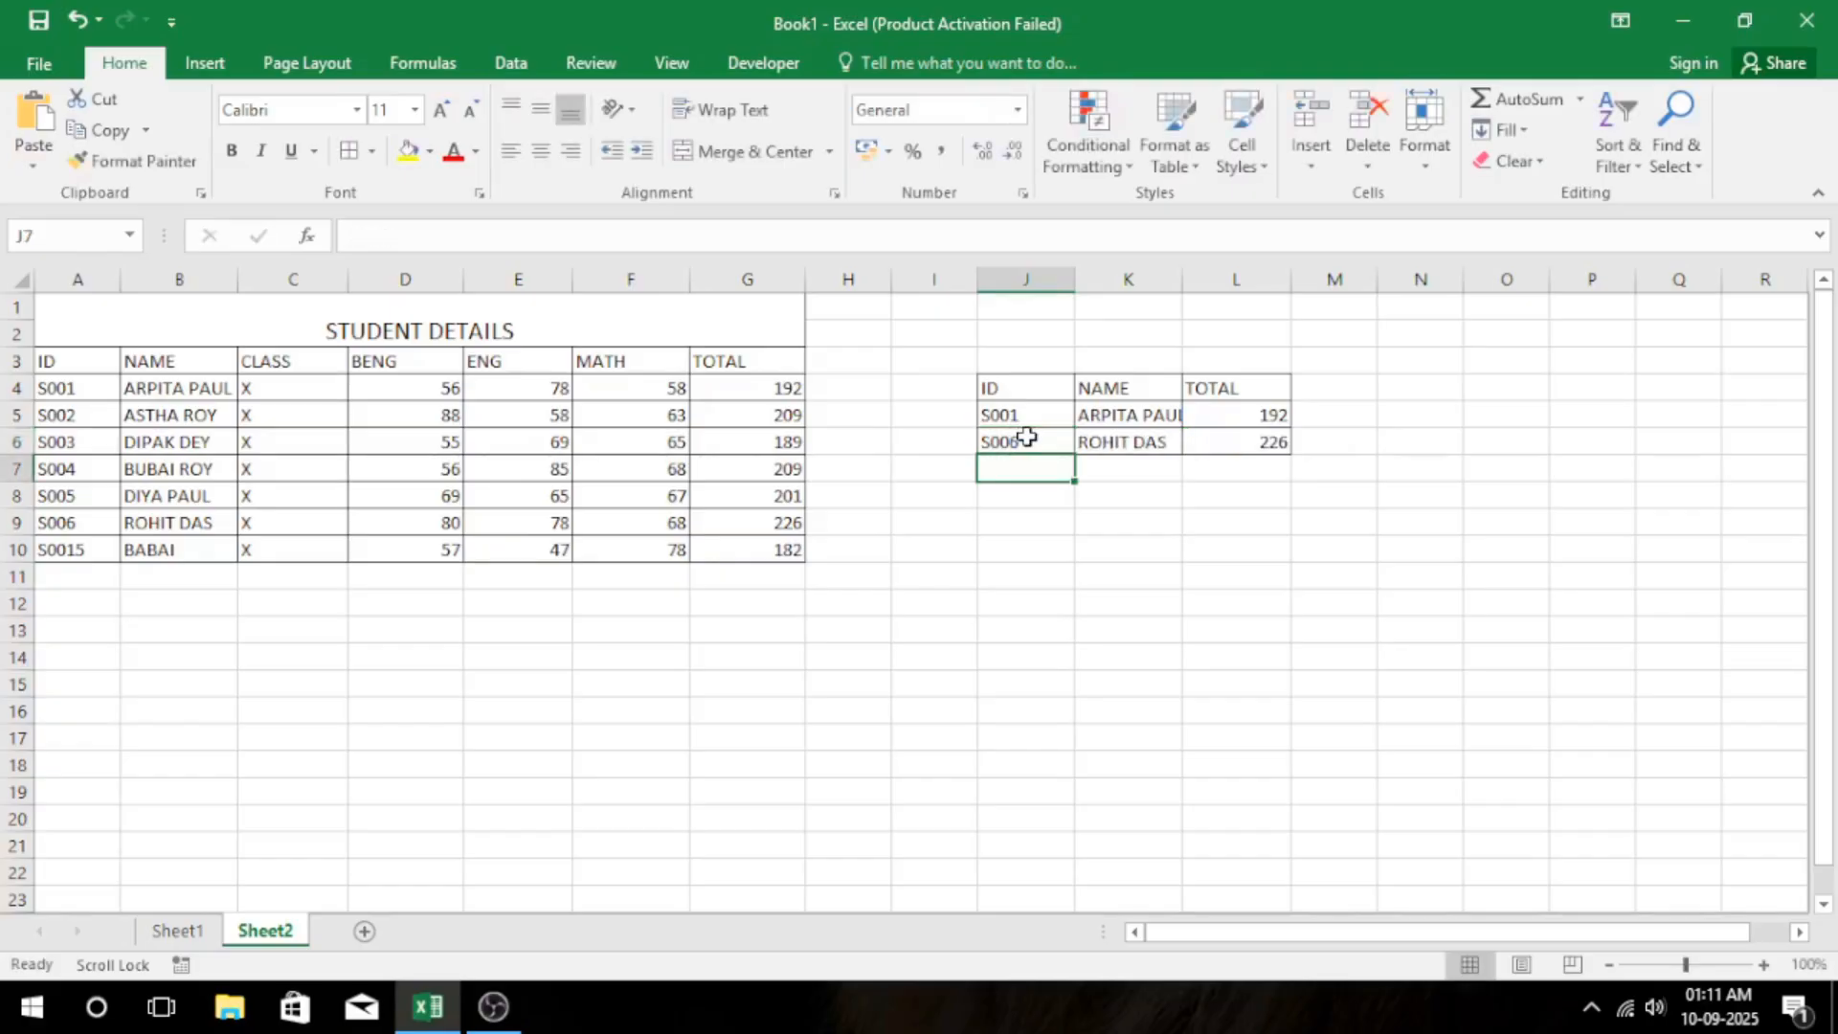
drag(1000, 414, 1024, 442)
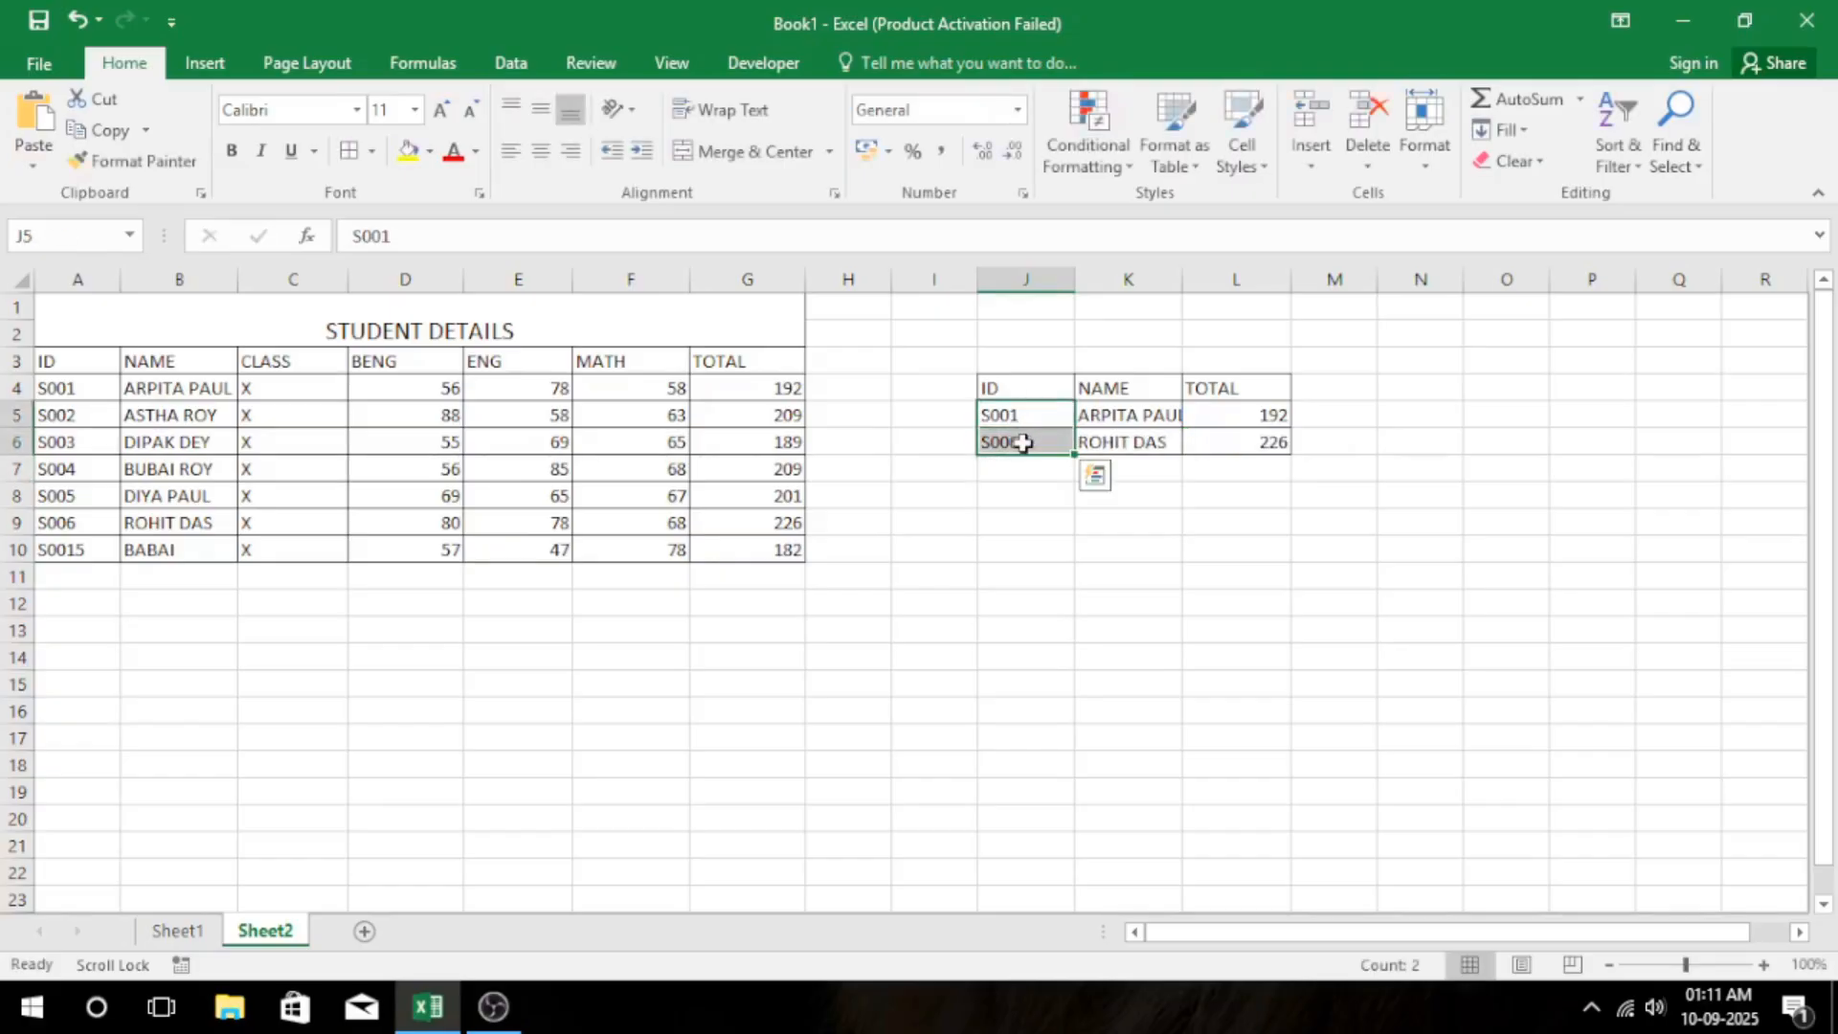
key(Delete)
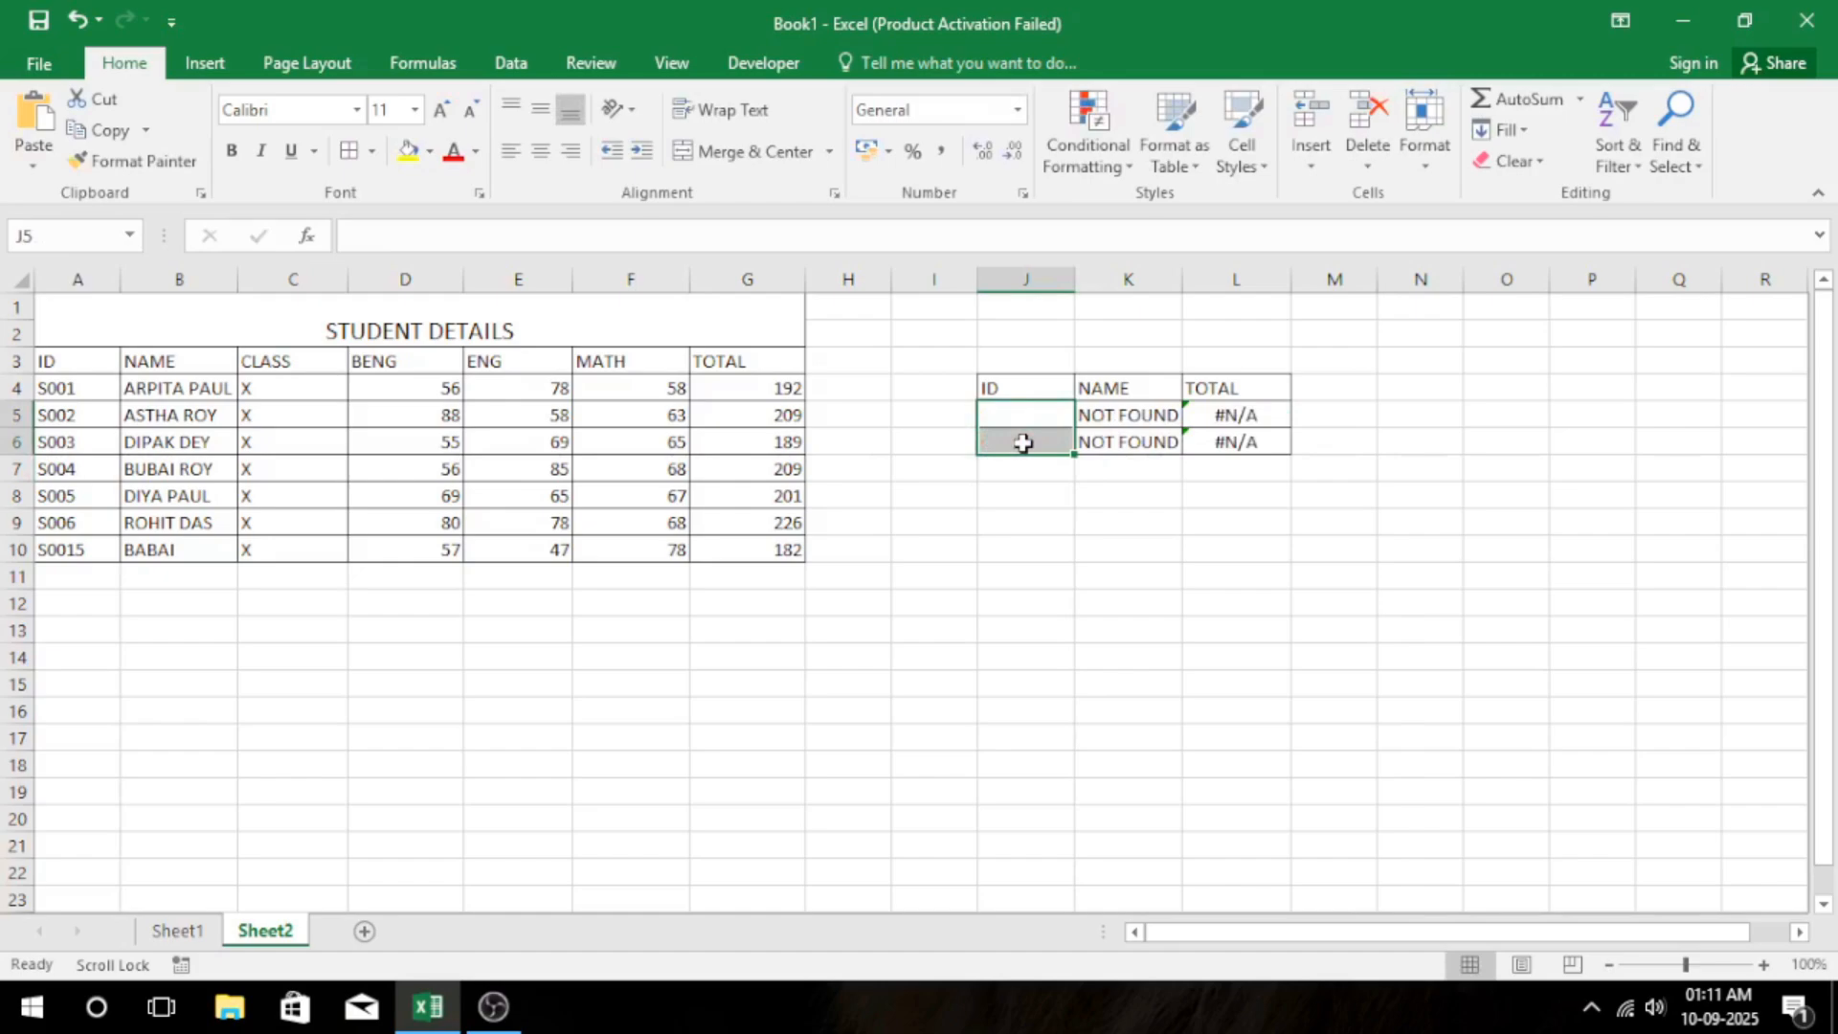